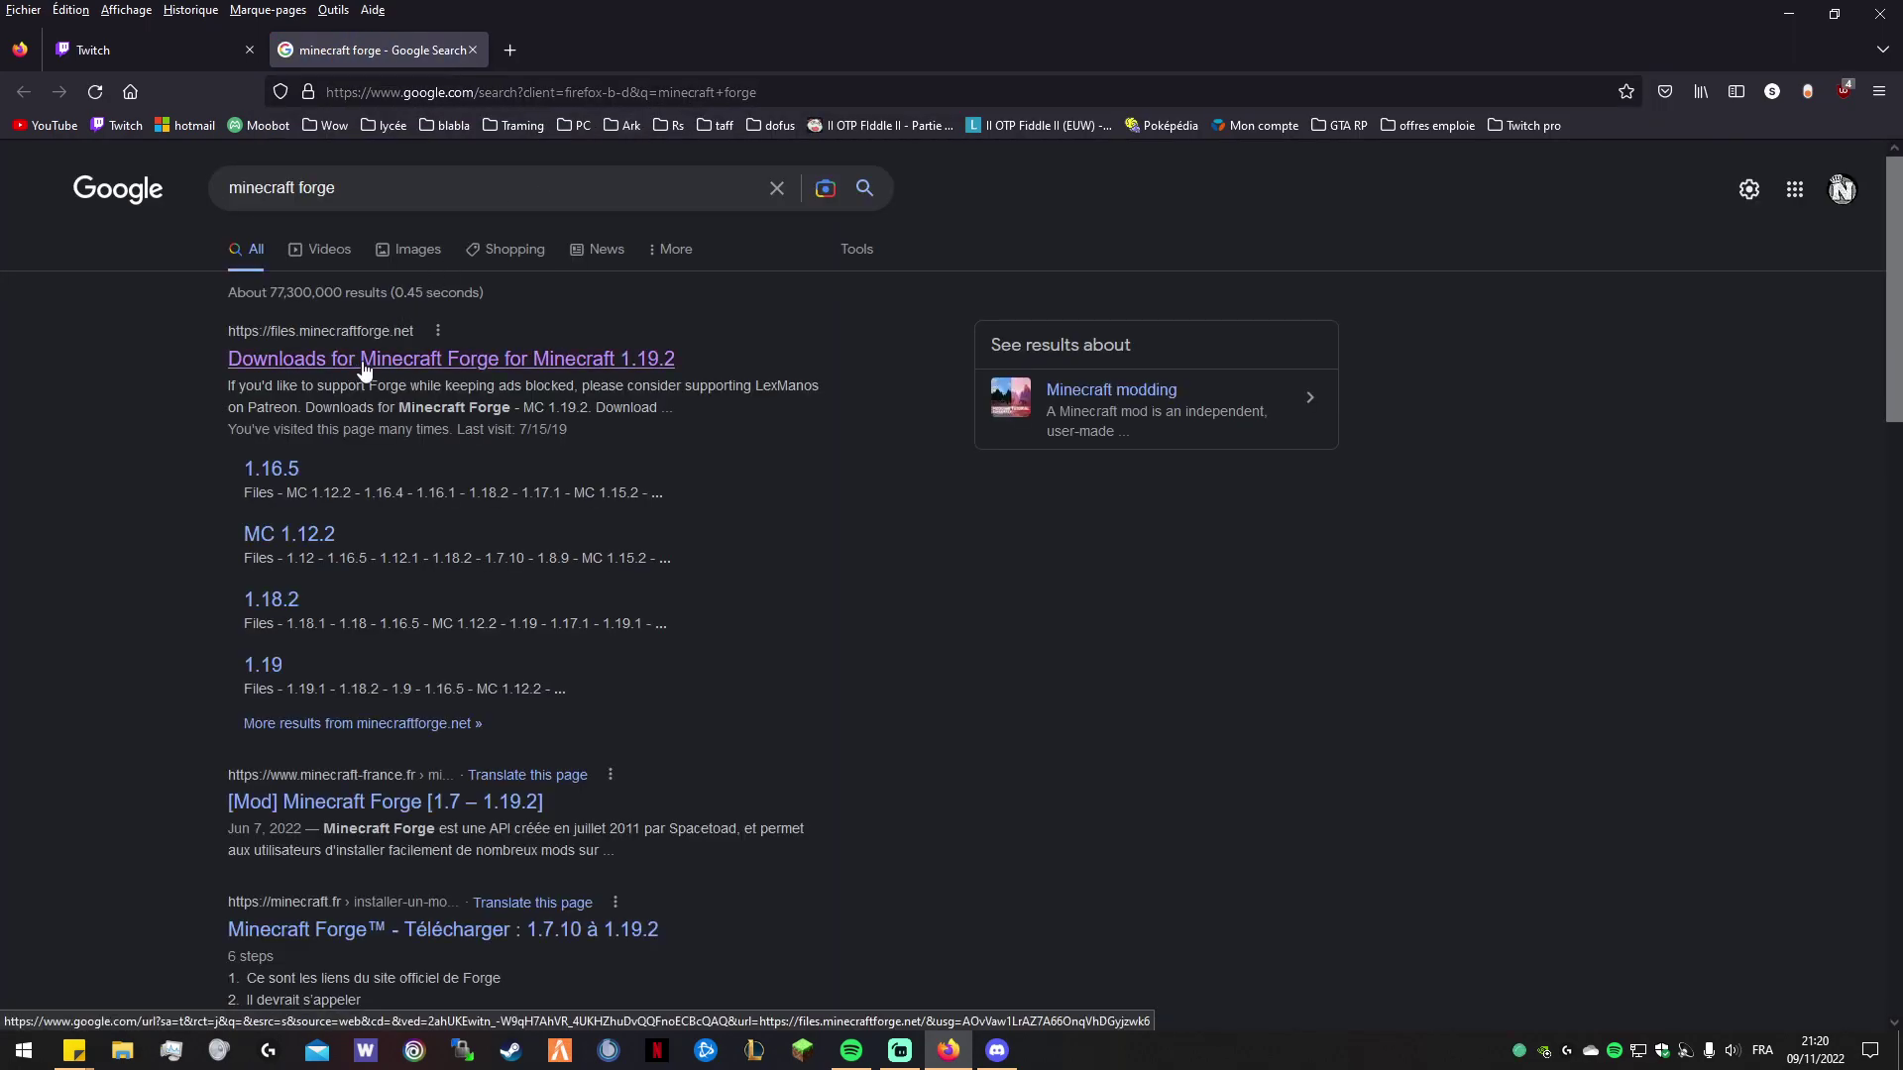
# Download the latest Forge installer for Minecraft 1.8.9 from the Minecraft Forge download site.
pyautogui.click(376, 362)
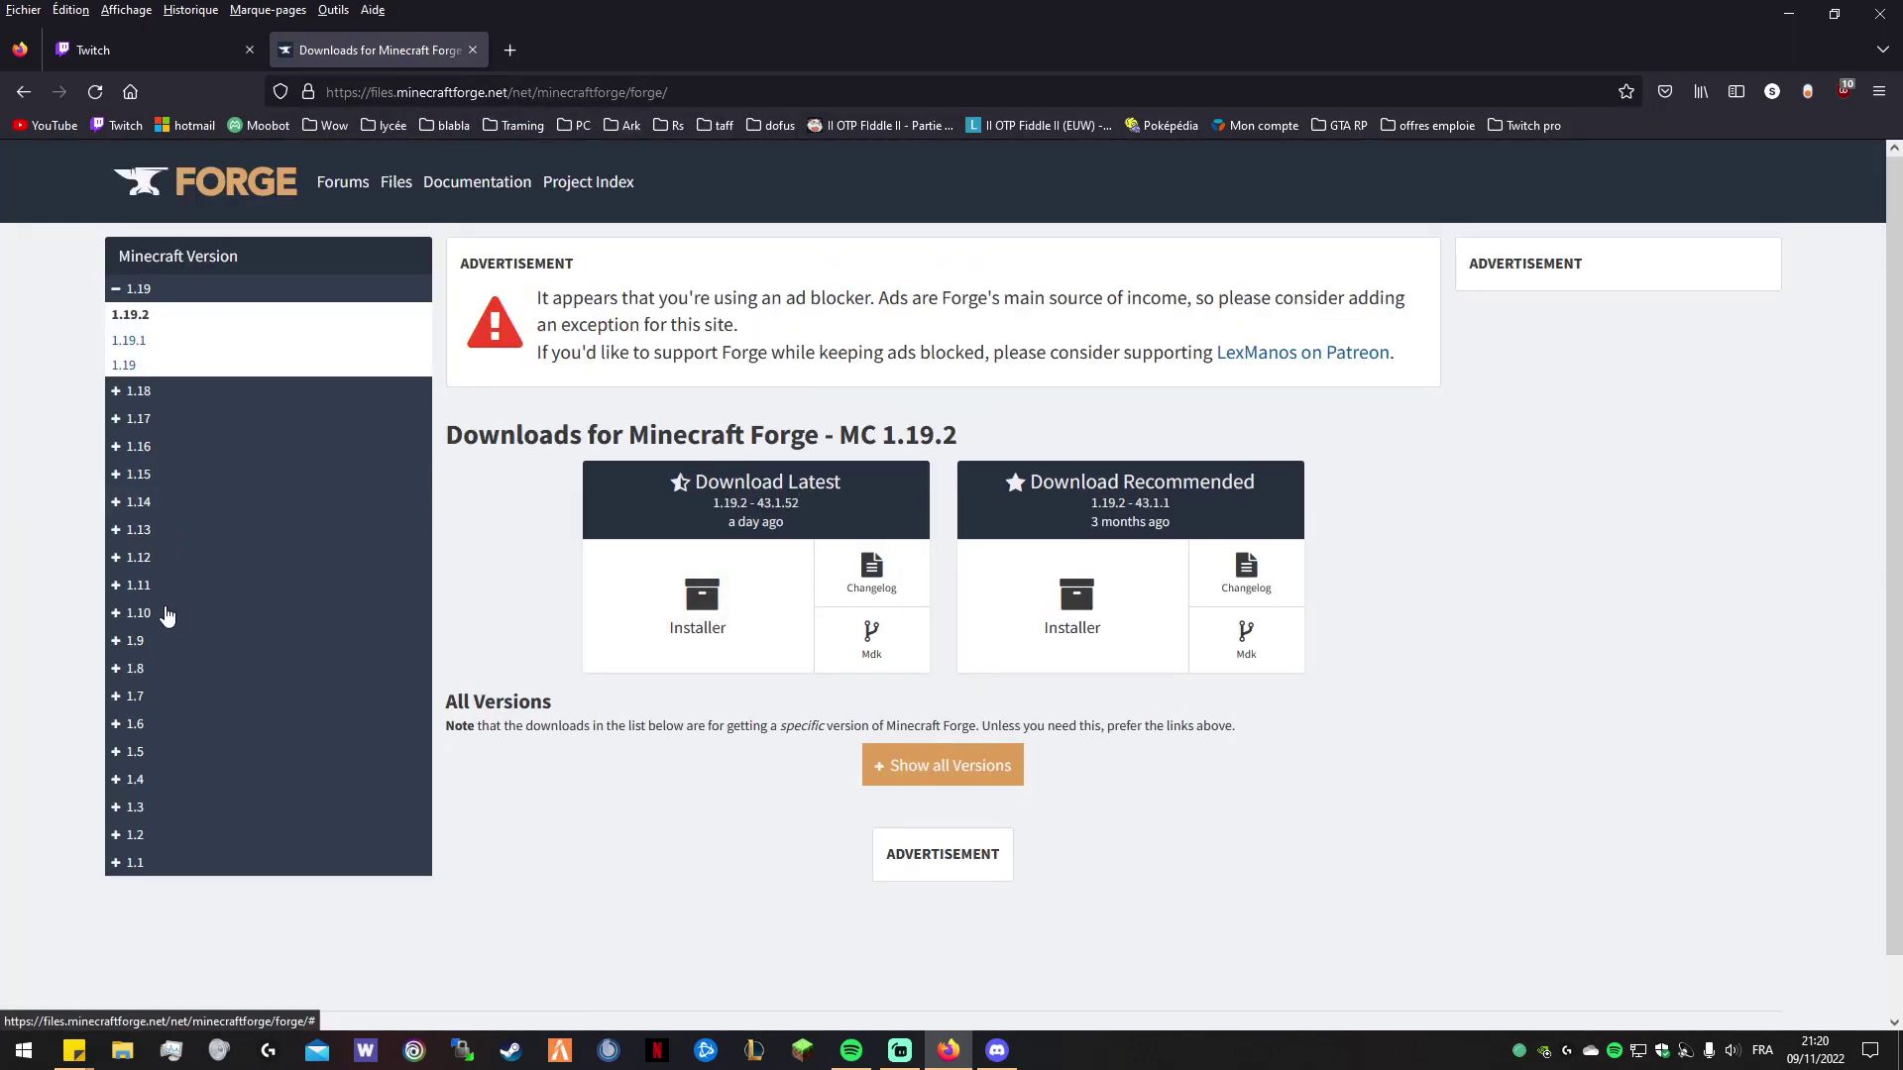
pyautogui.click(129, 670)
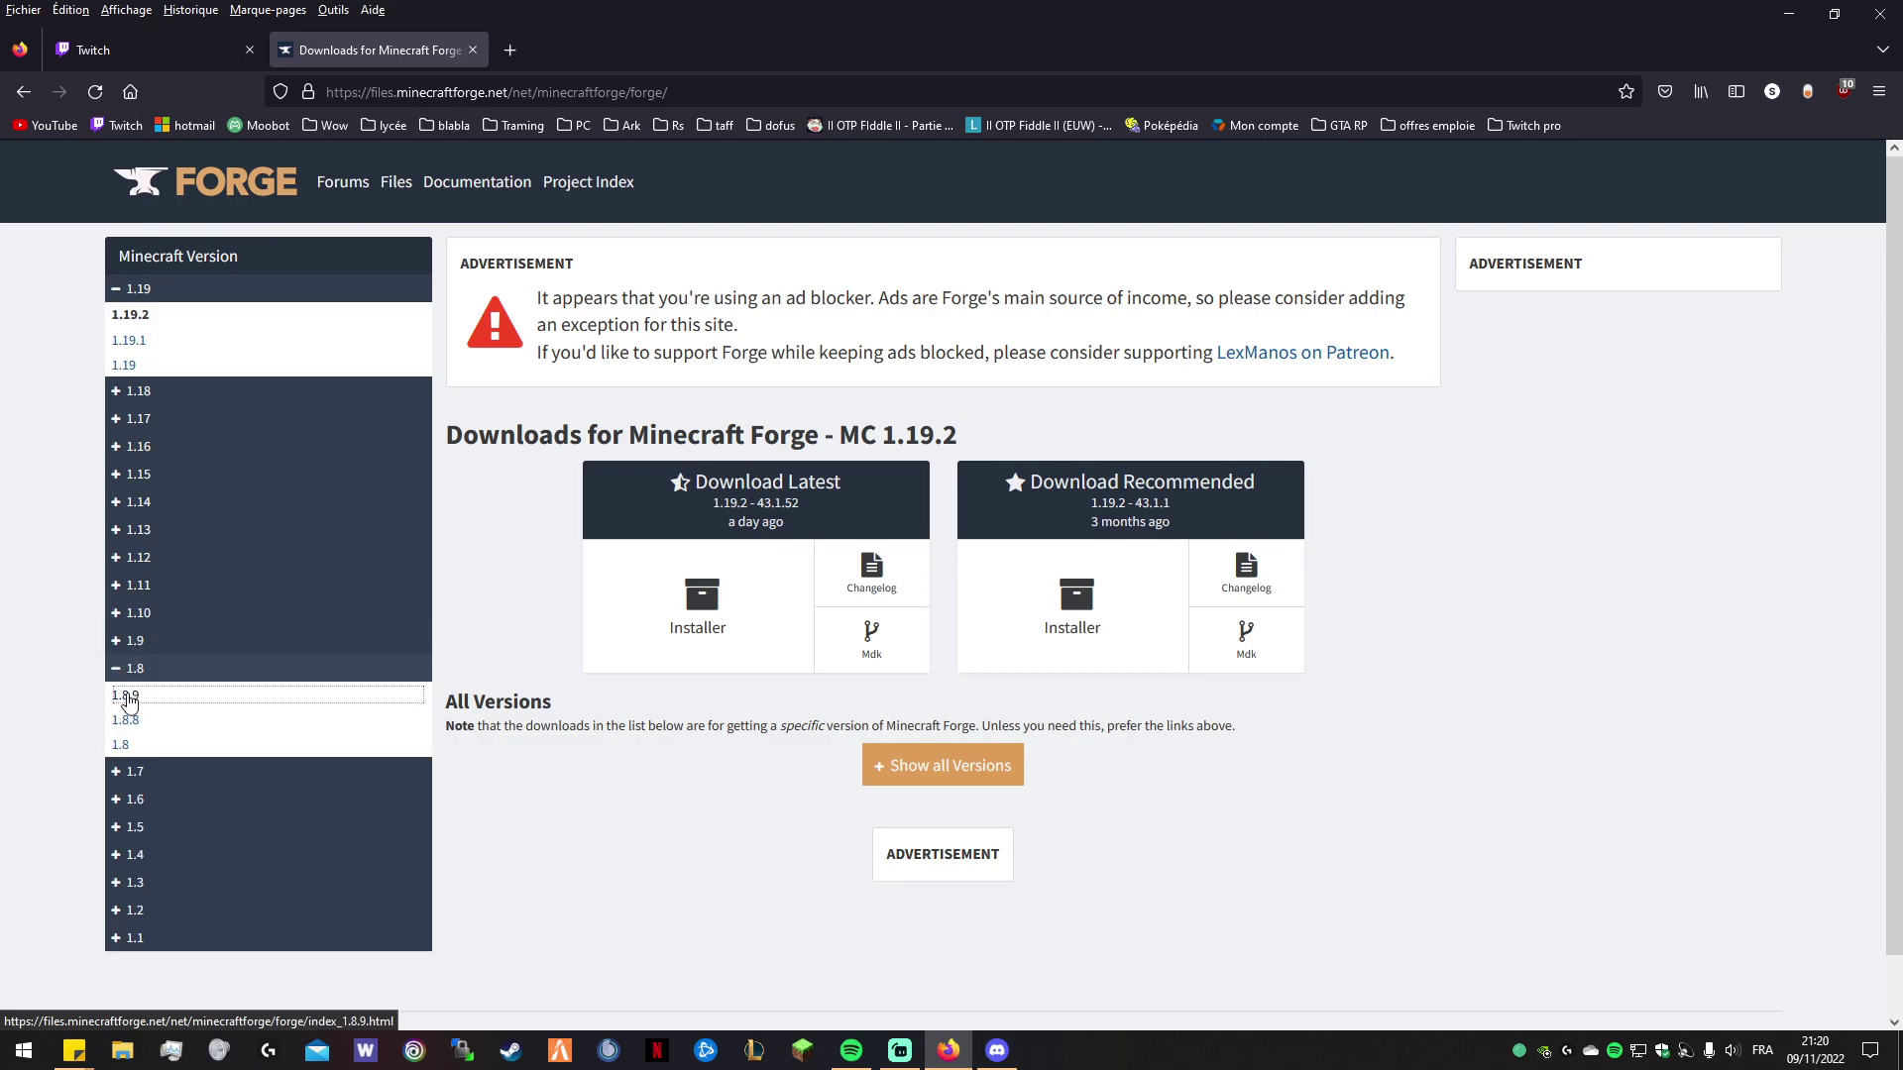
pyautogui.click(124, 695)
pyautogui.click(670, 598)
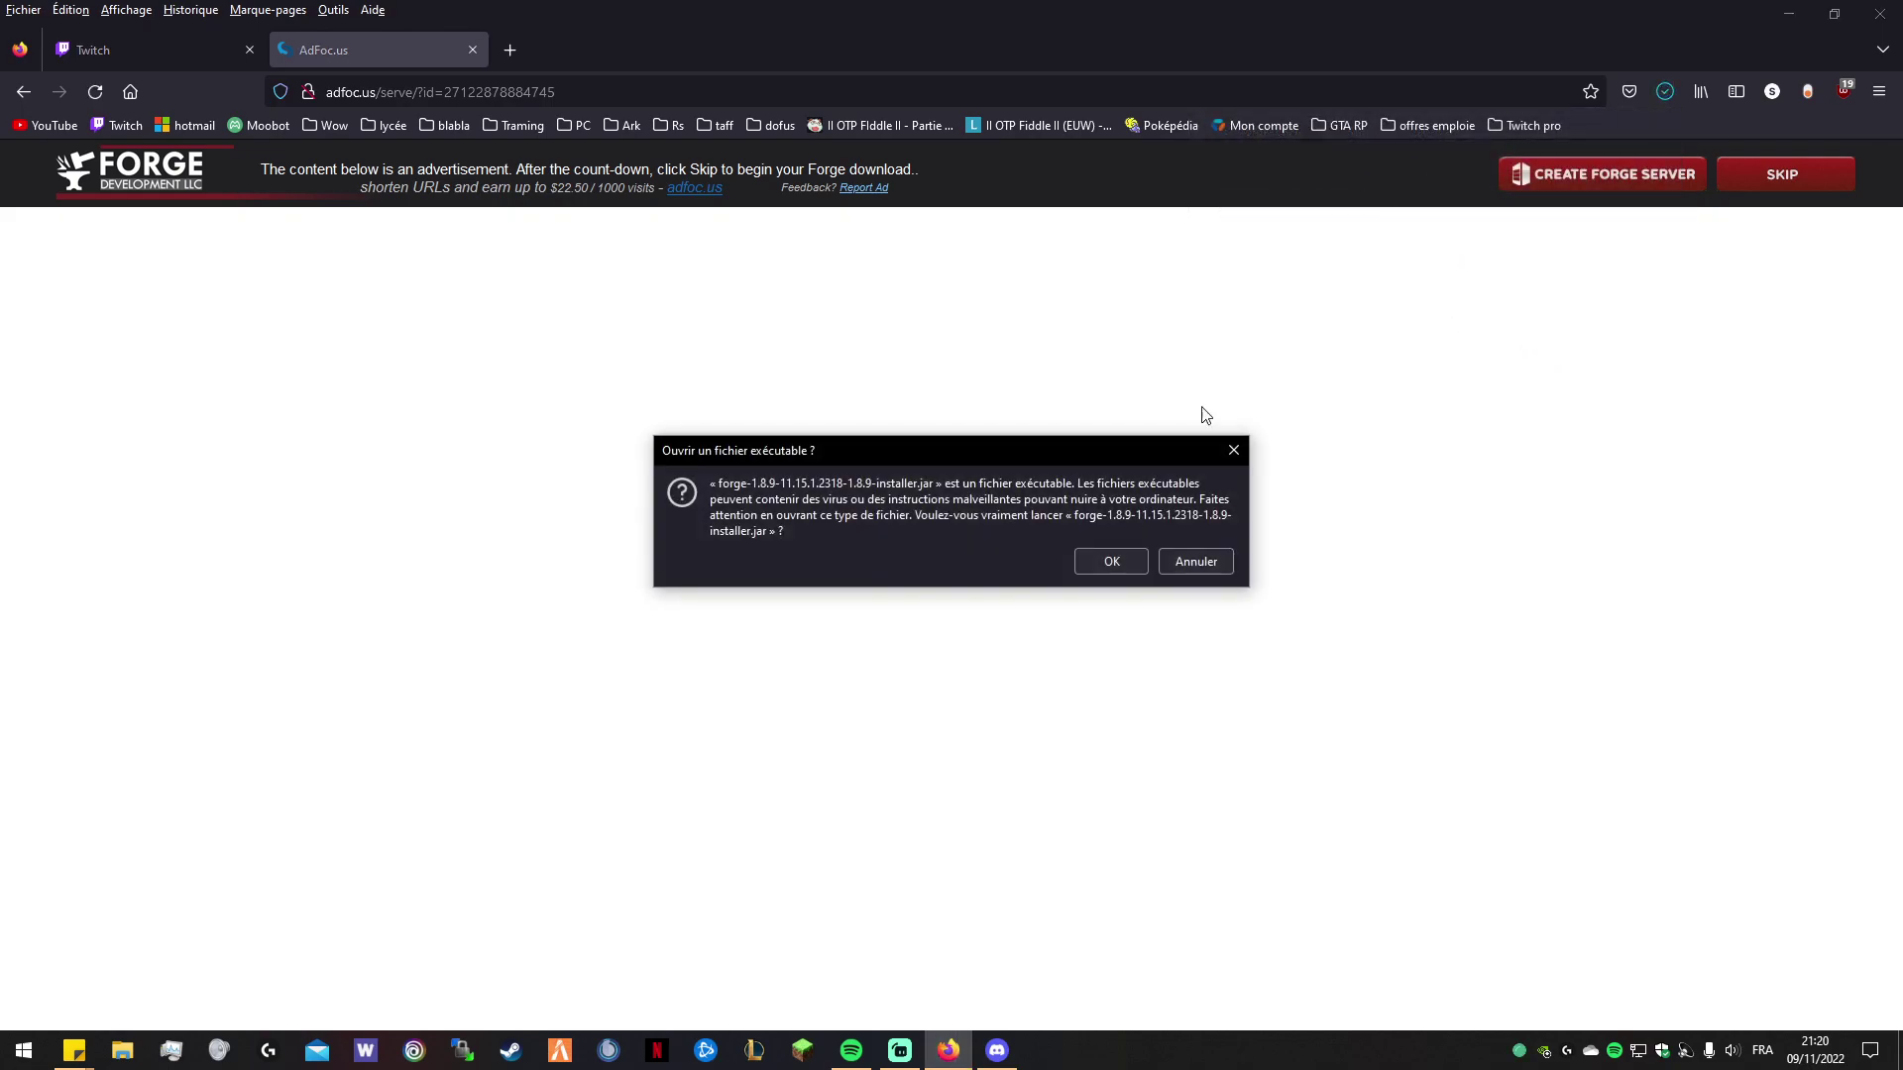
# Open the downloaded Forge installer in WinRAR and copy the JAR from its Downloads folder onto the desktop.
pyautogui.click(1638, 89)
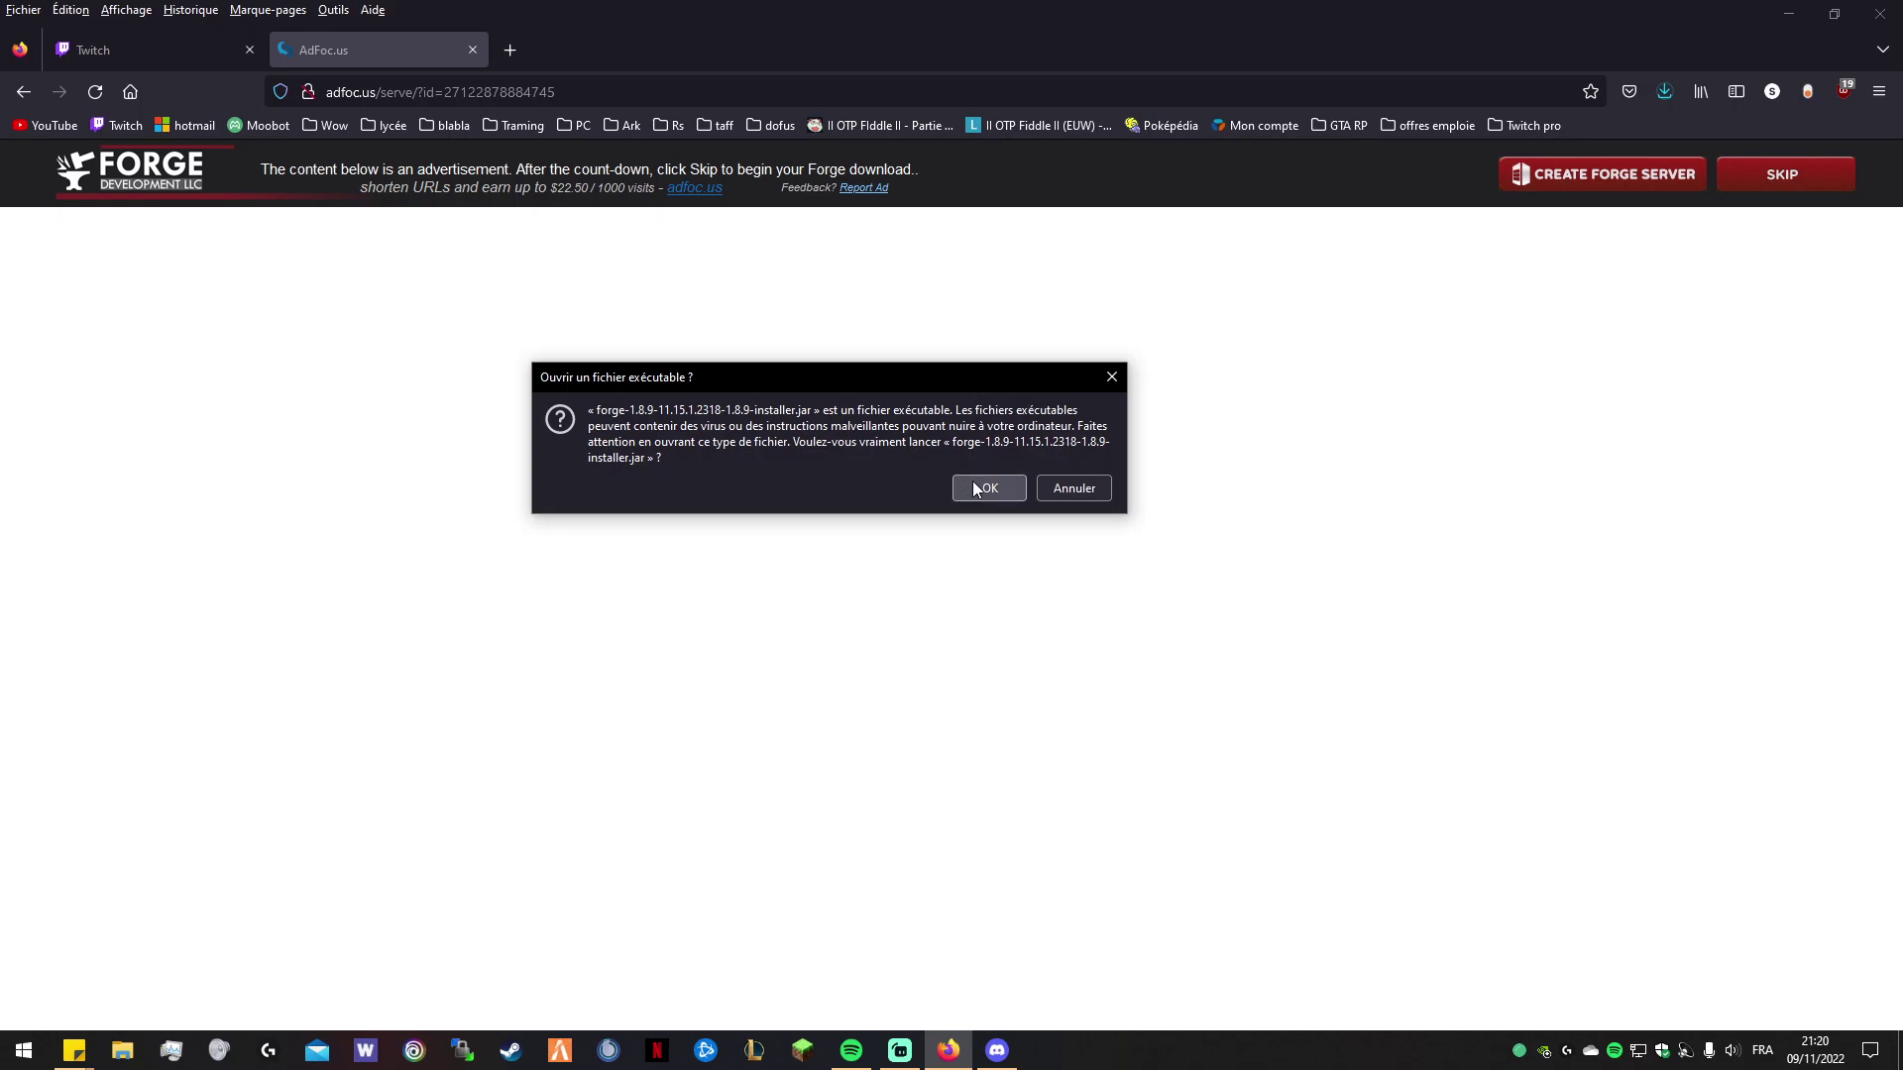
pyautogui.click(976, 488)
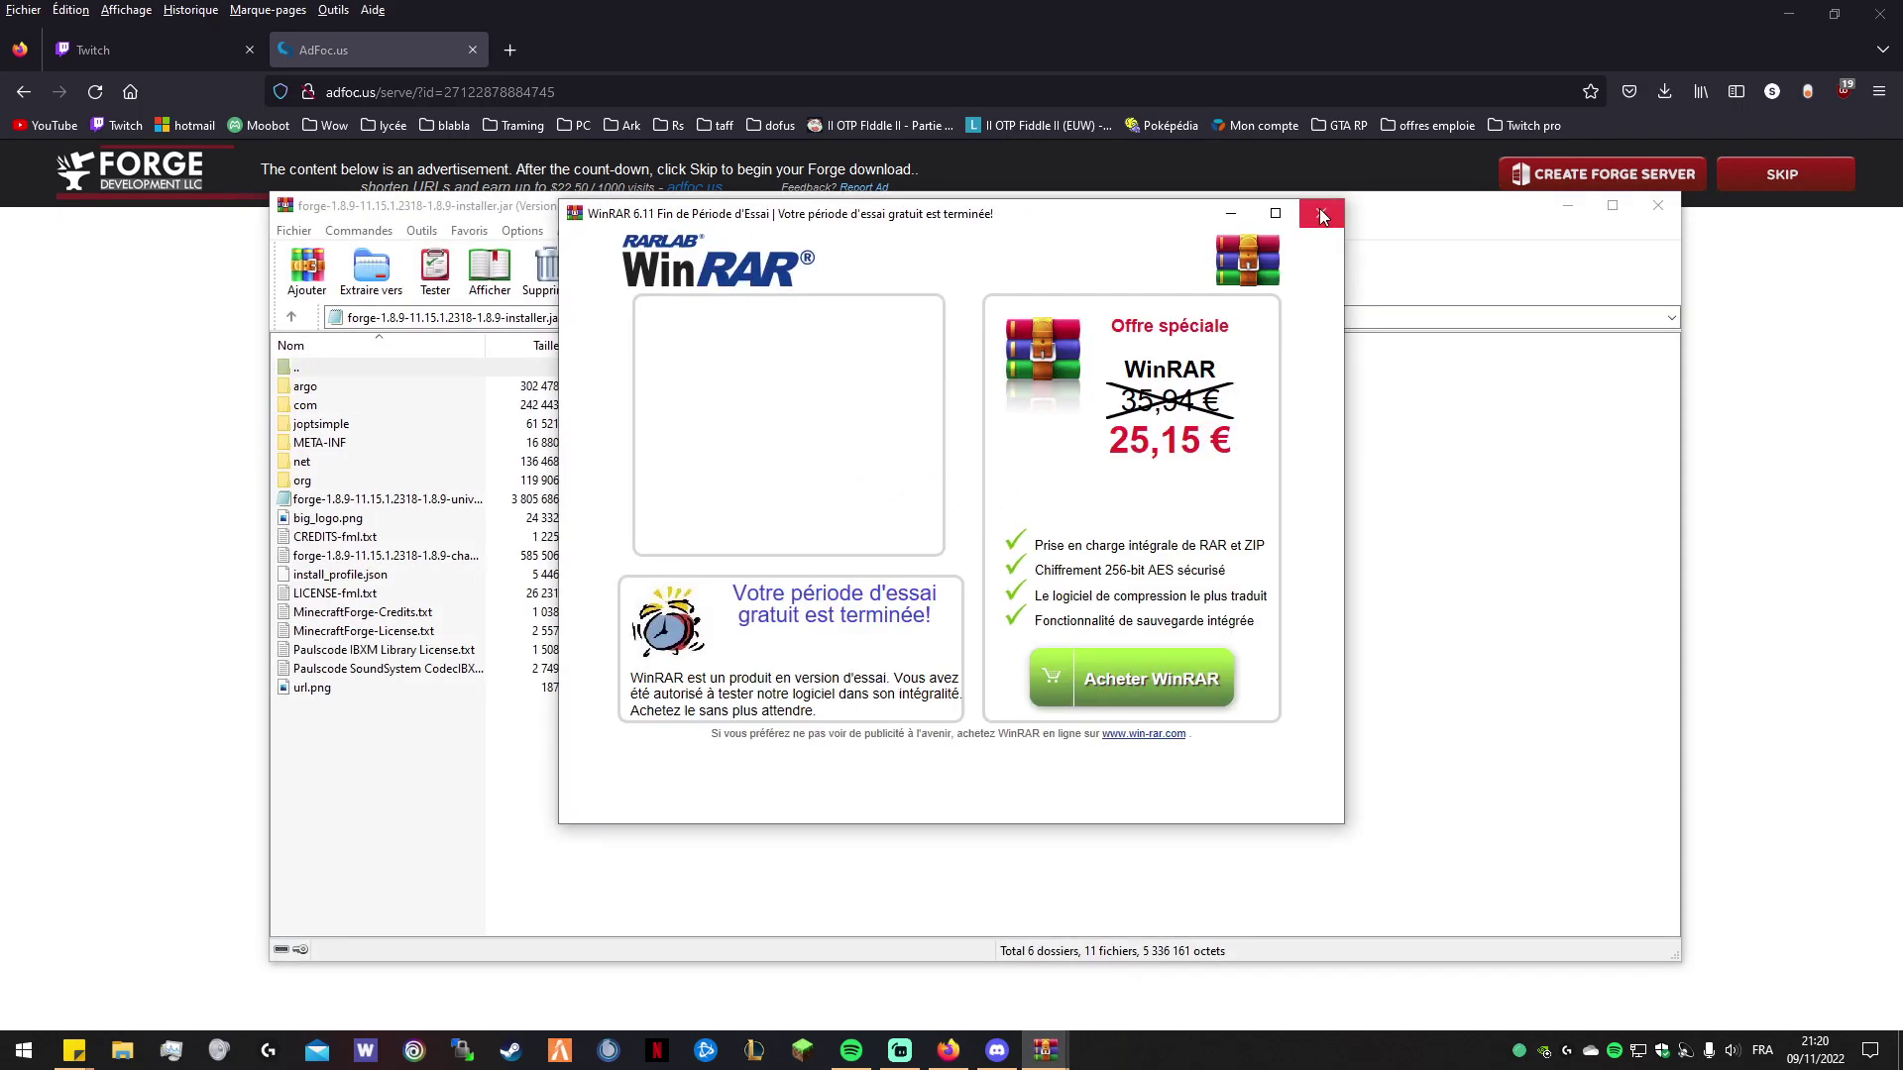
pyautogui.click(1323, 216)
pyautogui.doubleClick(344, 370)
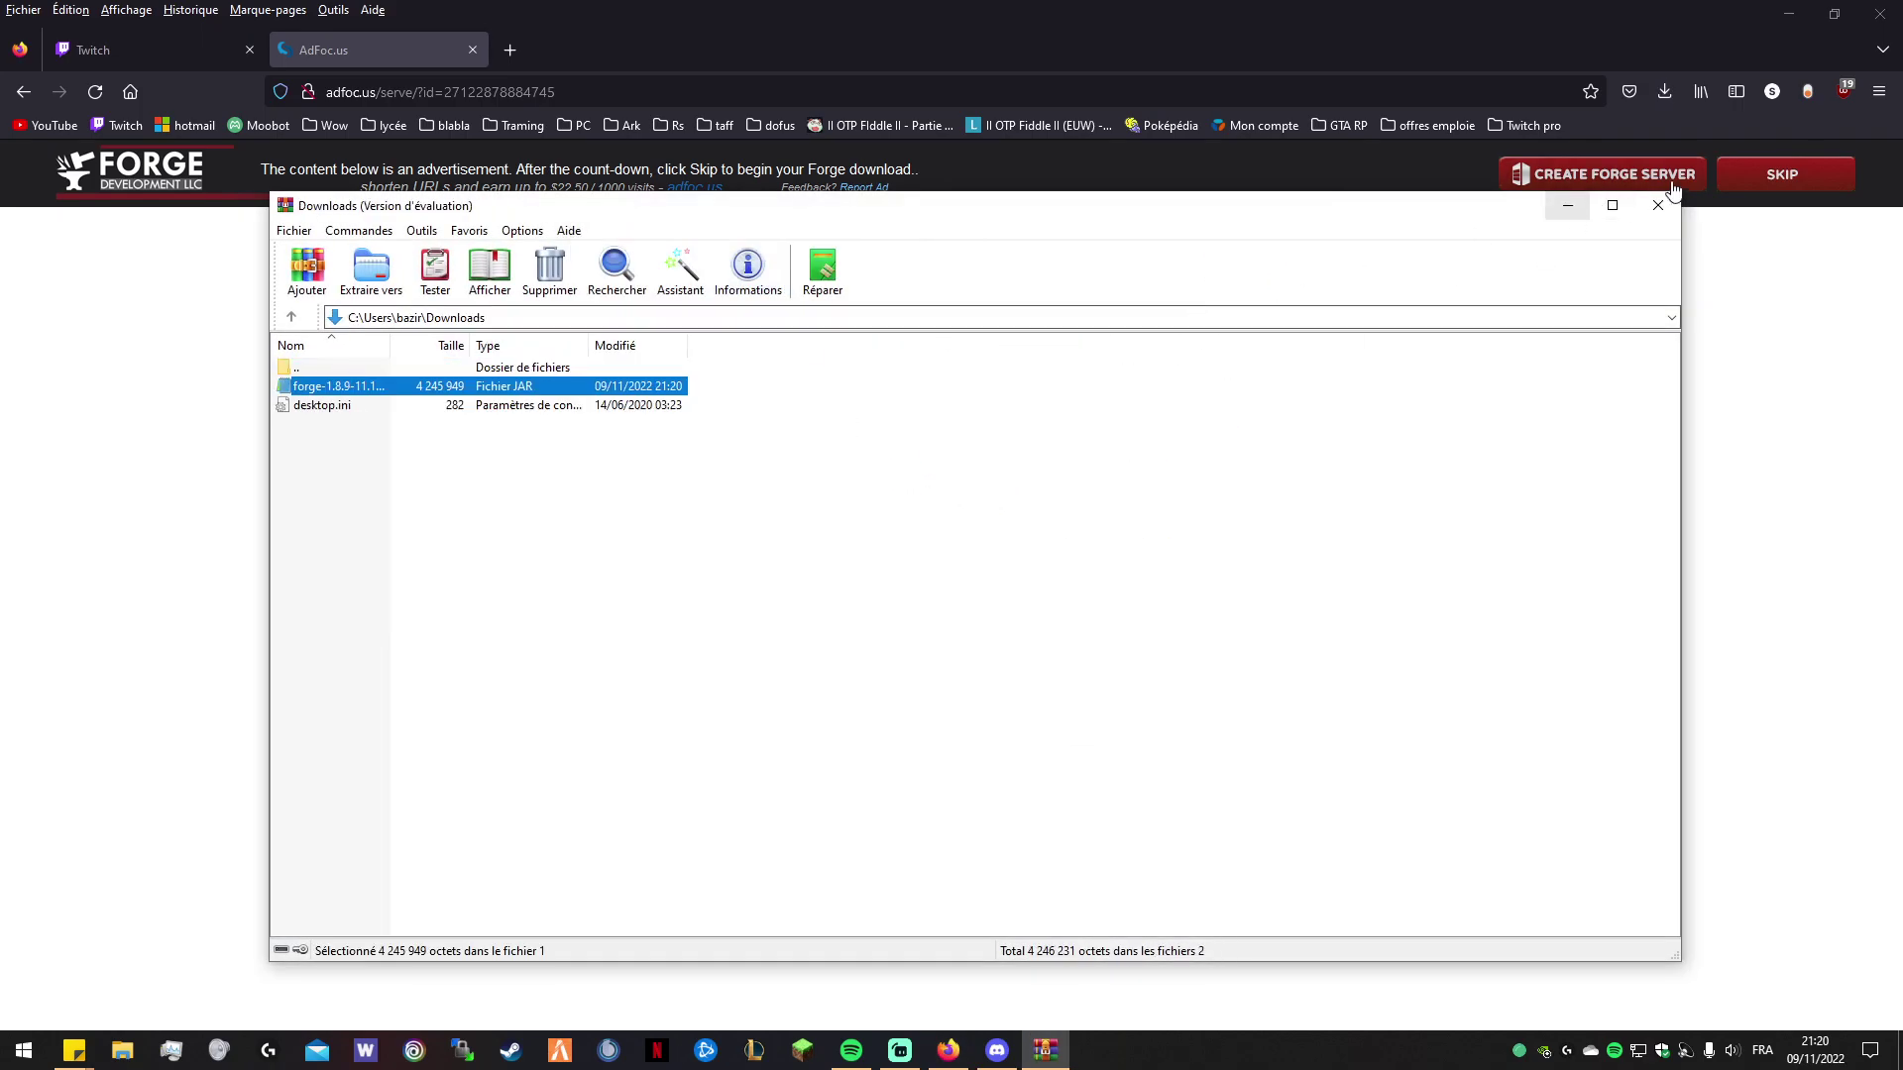
pyautogui.click(1789, 12)
pyautogui.moveTo(511, 392); pyautogui.dragTo(428, 148)
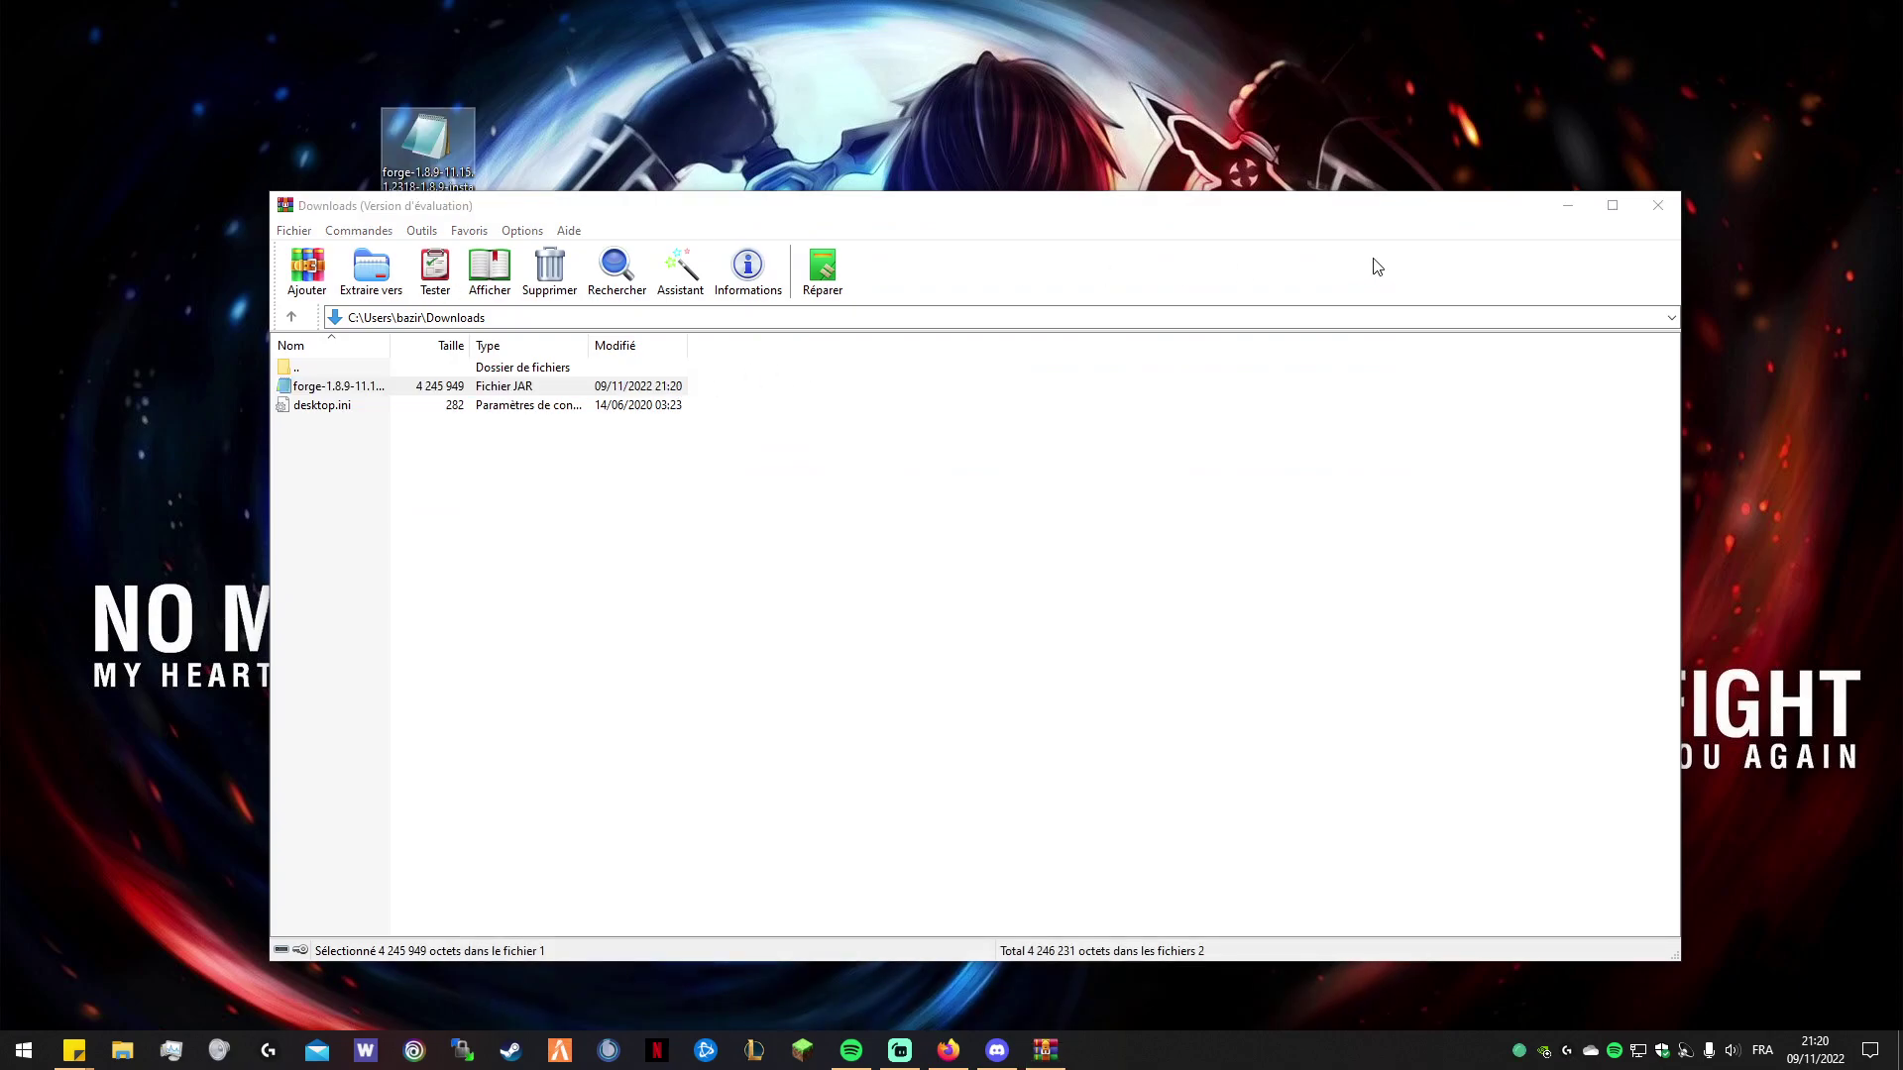
pyautogui.click(1567, 206)
# Try to run the Forge installer JAR on the desktop with its default program.
pyautogui.doubleClick(416, 139)
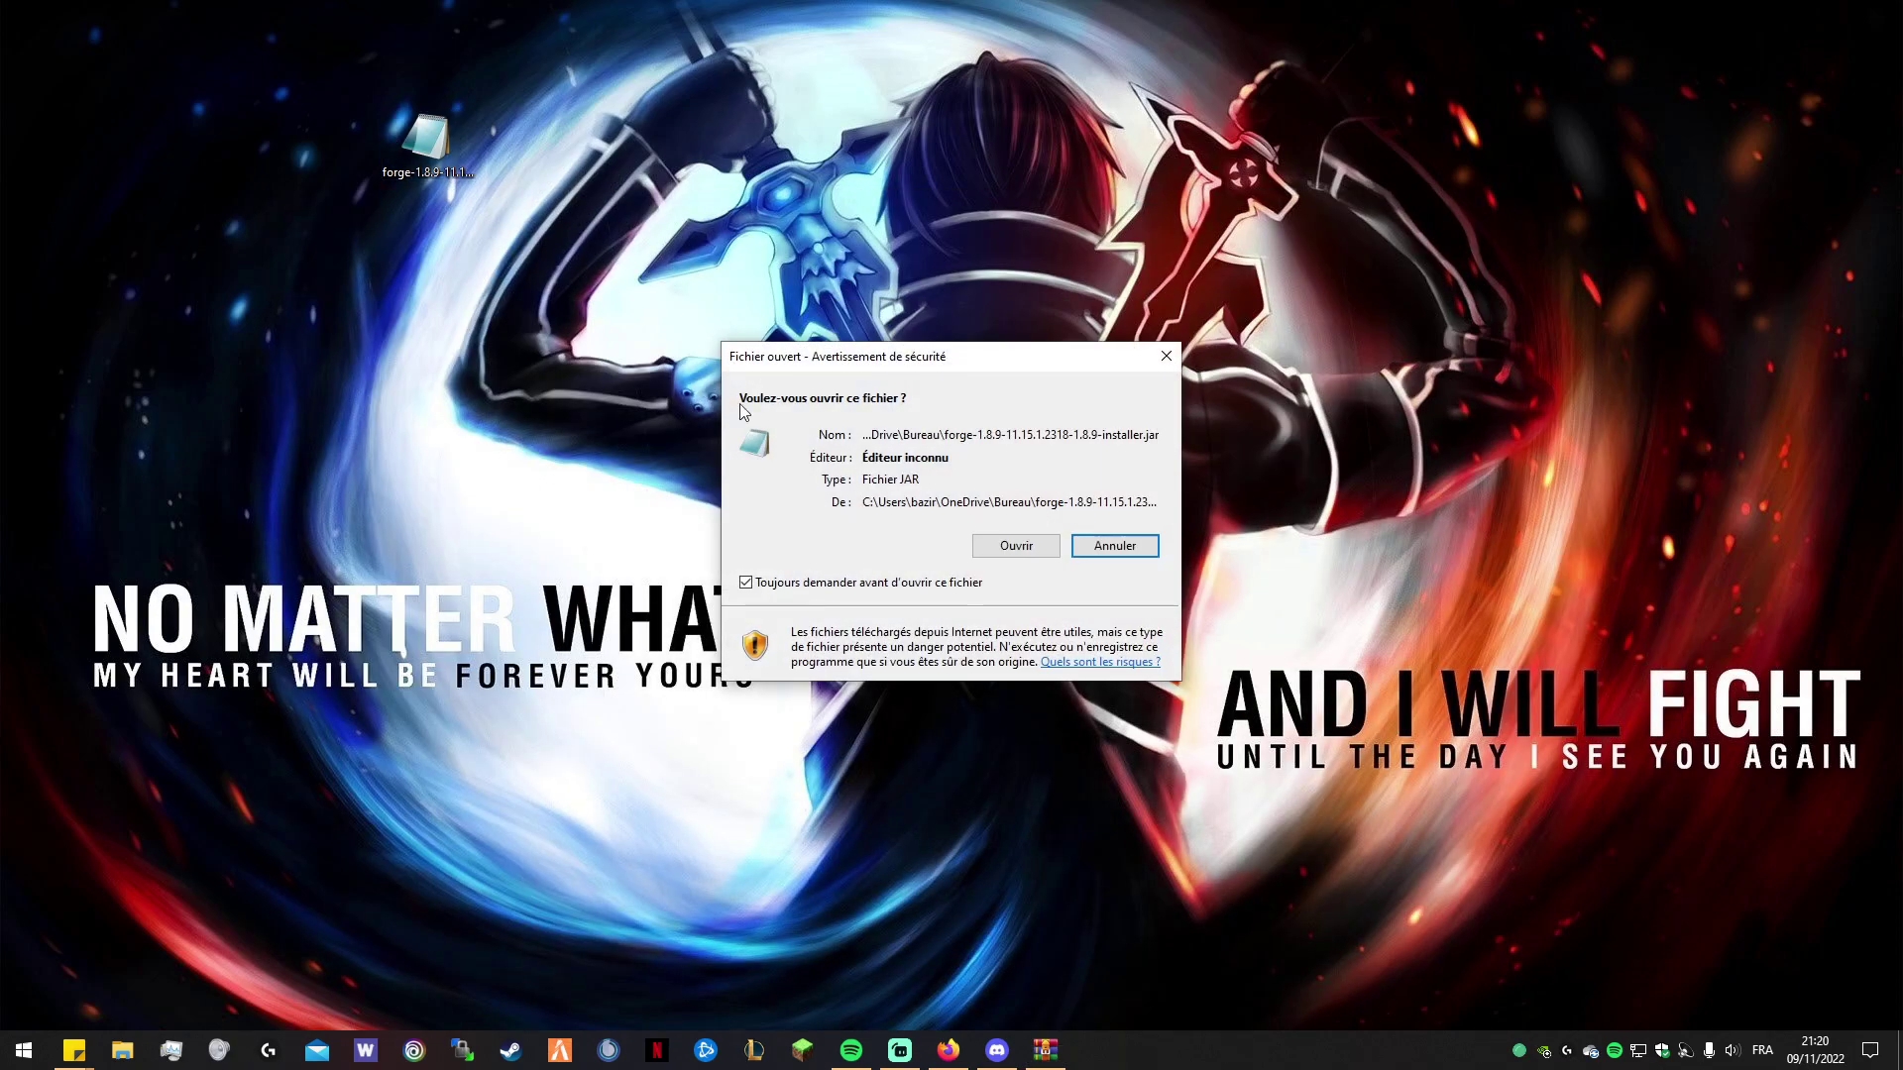
pyautogui.click(1016, 546)
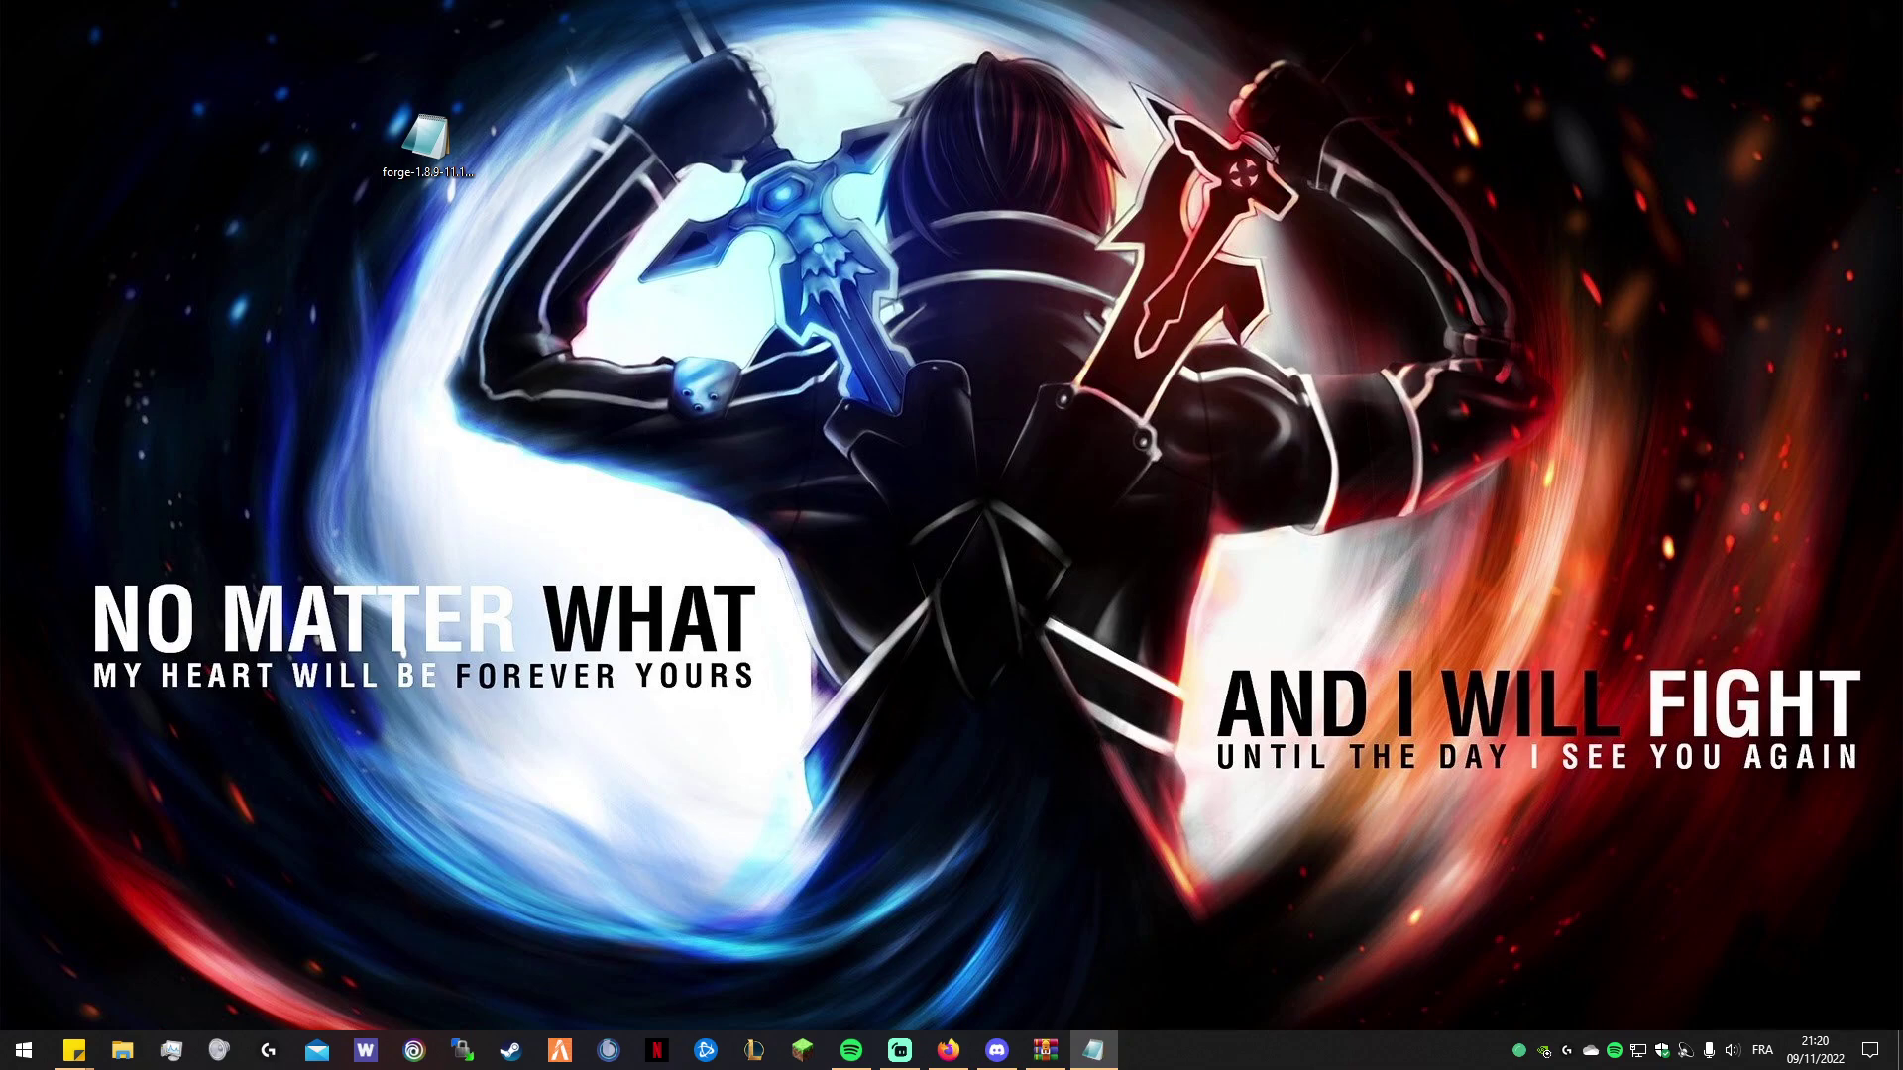
pyautogui.rightClick(420, 184)
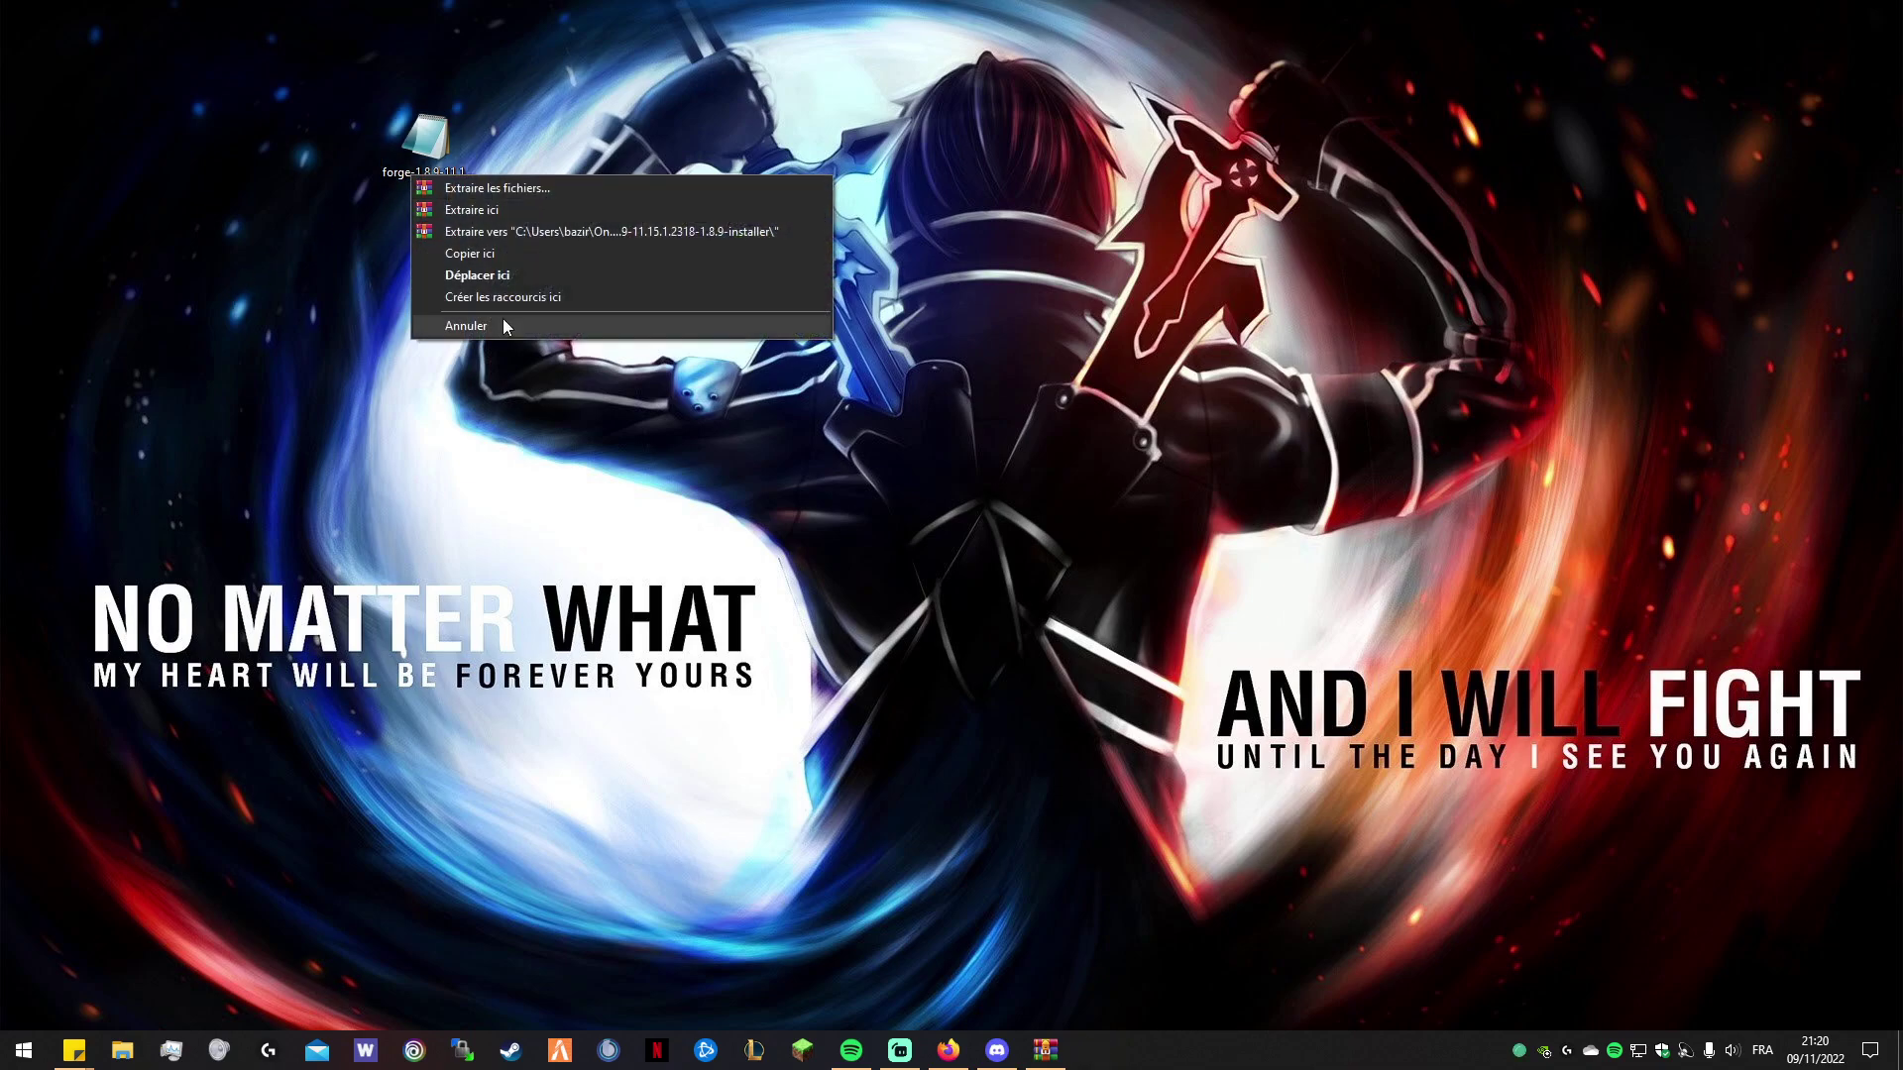
pyautogui.press('Escape')
# Run the desktop Forge installer JAR with Java and install the Forge 1.8.9 client into the .minecraft folder.
pyautogui.rightClick(424, 148)
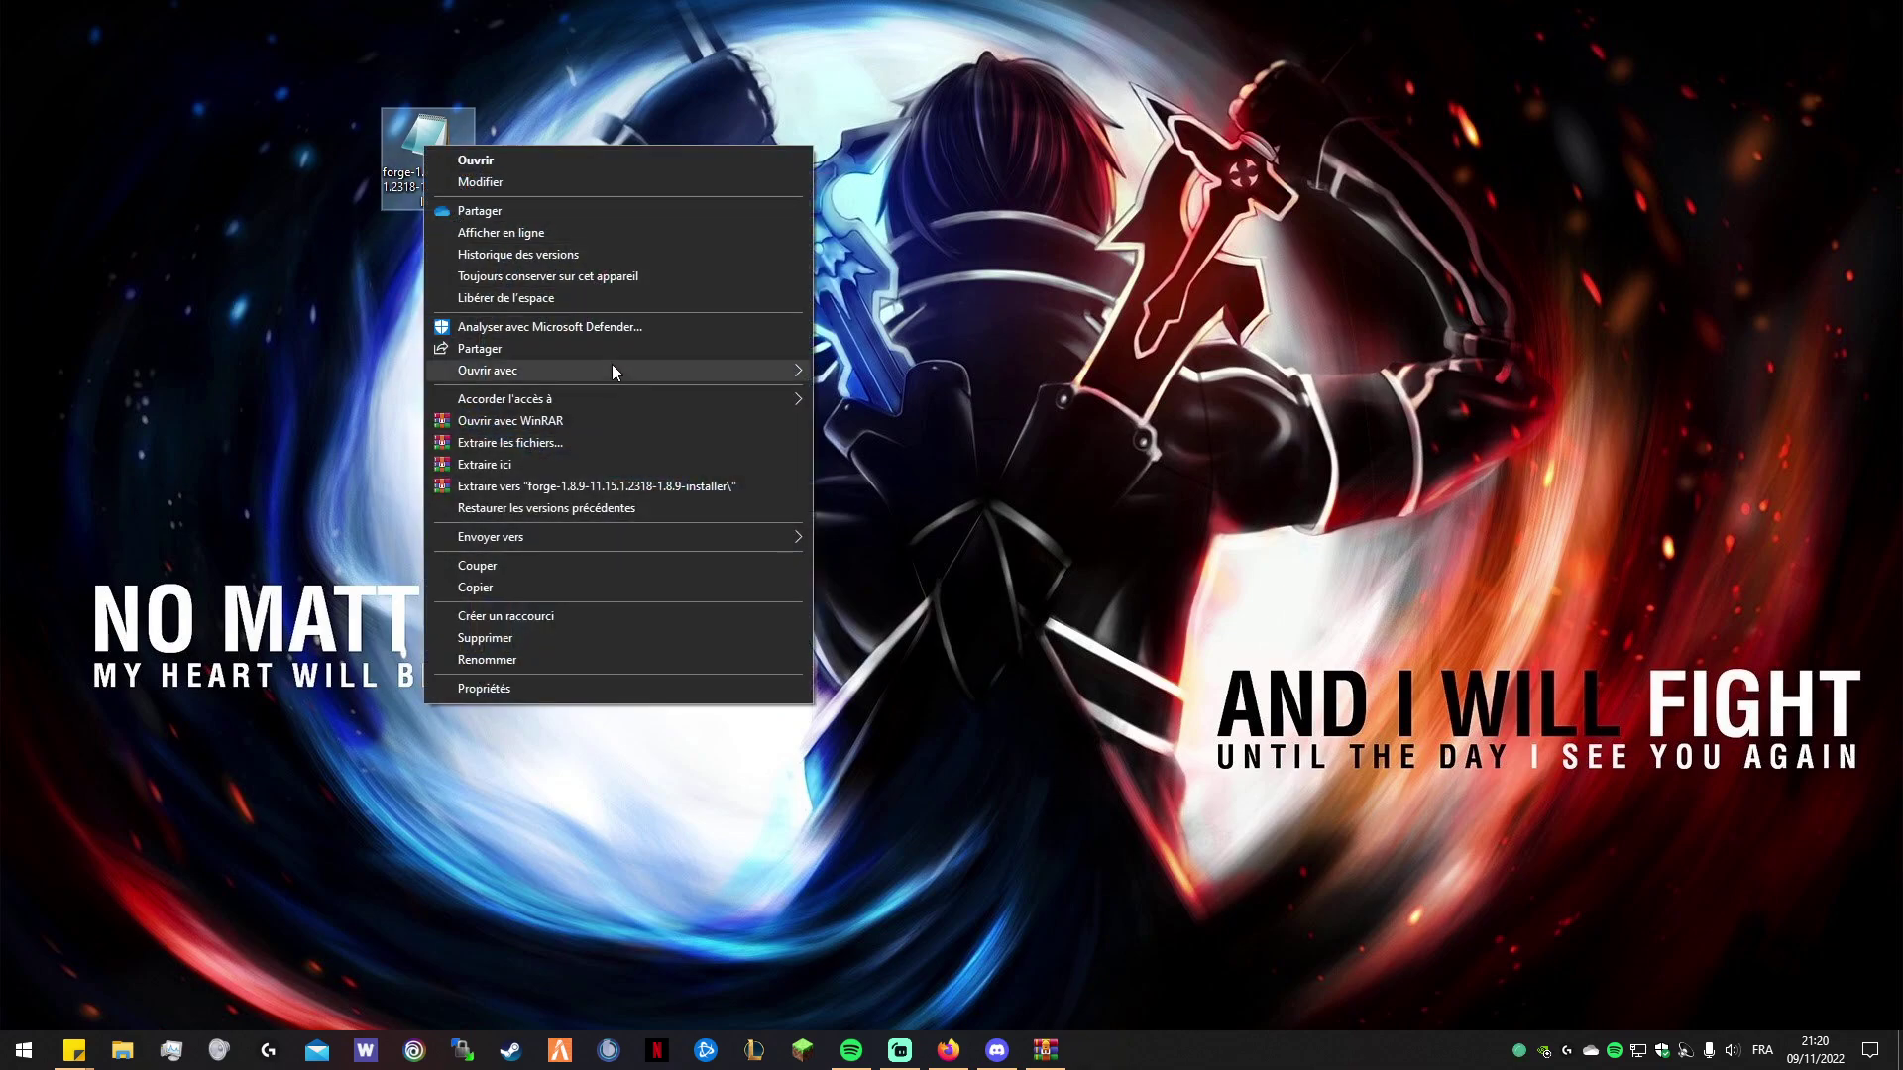
pyautogui.moveTo(612, 367)
pyautogui.click(900, 395)
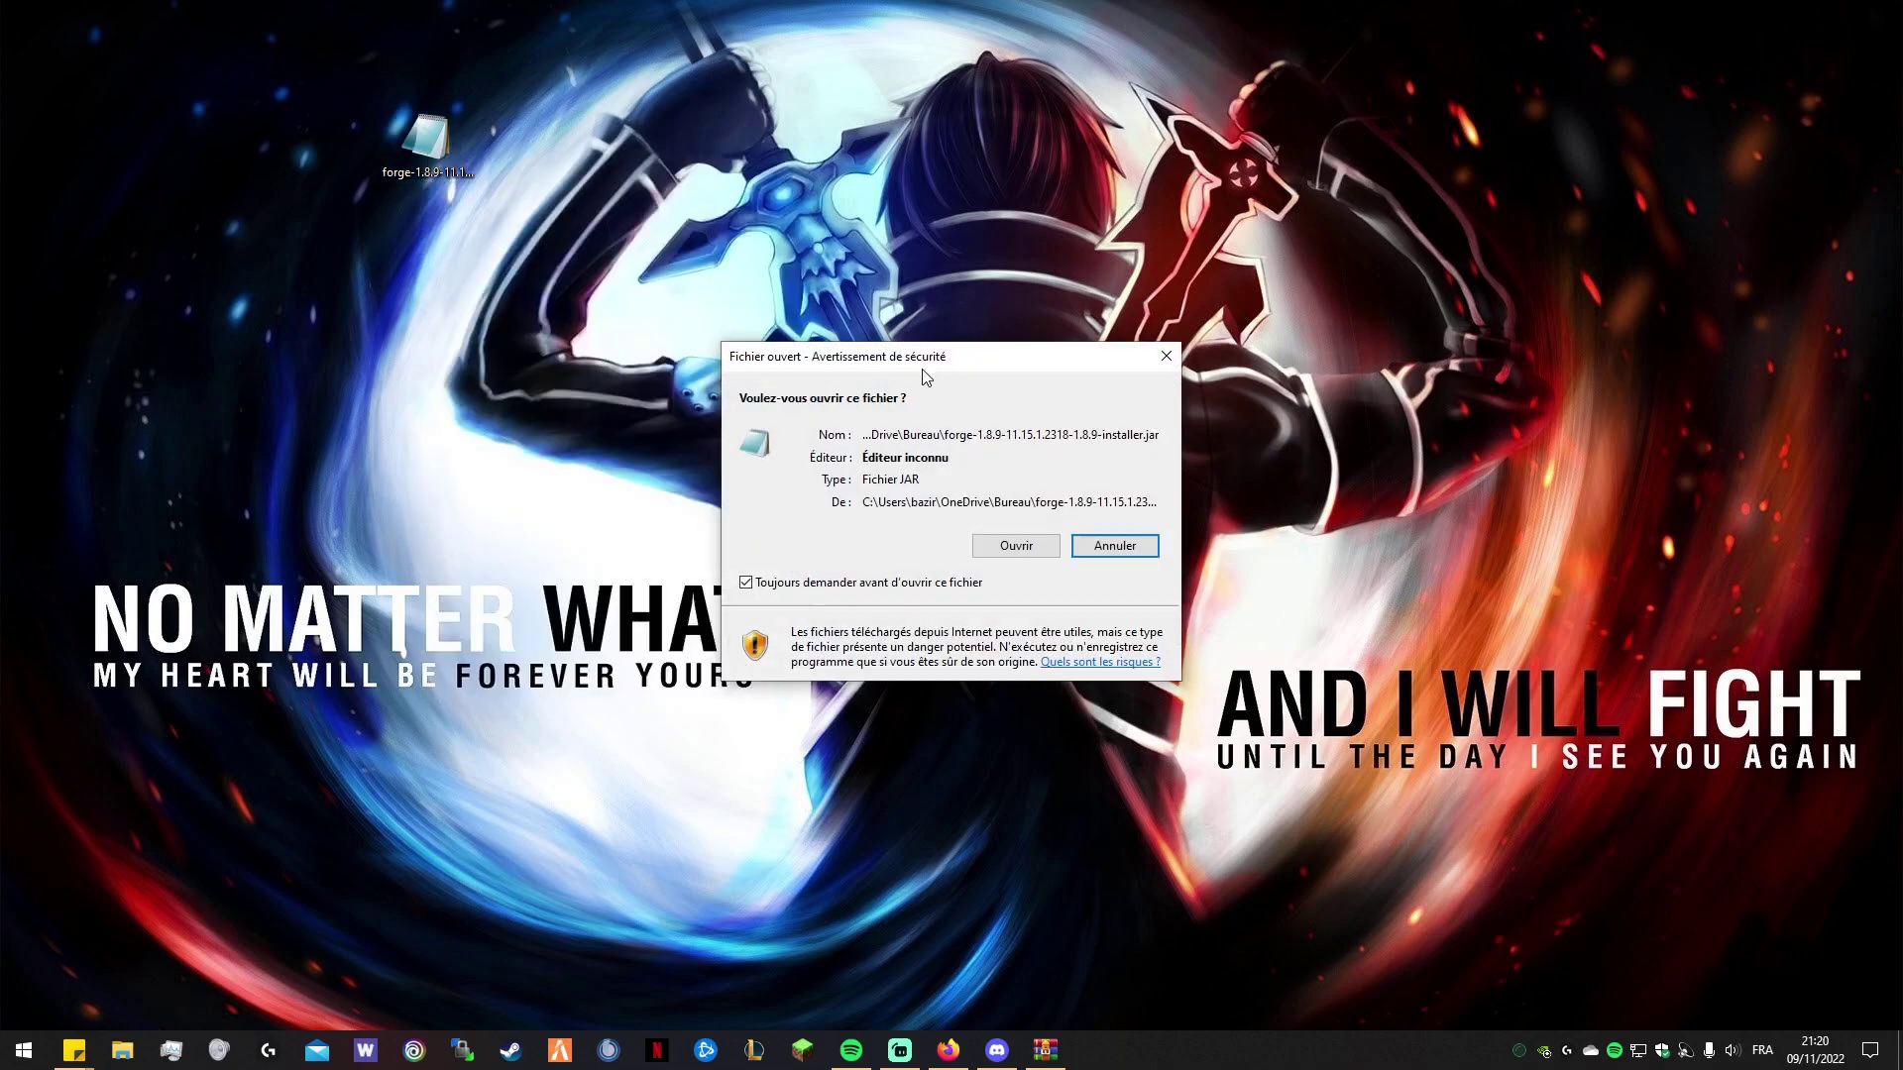
pyautogui.click(1013, 545)
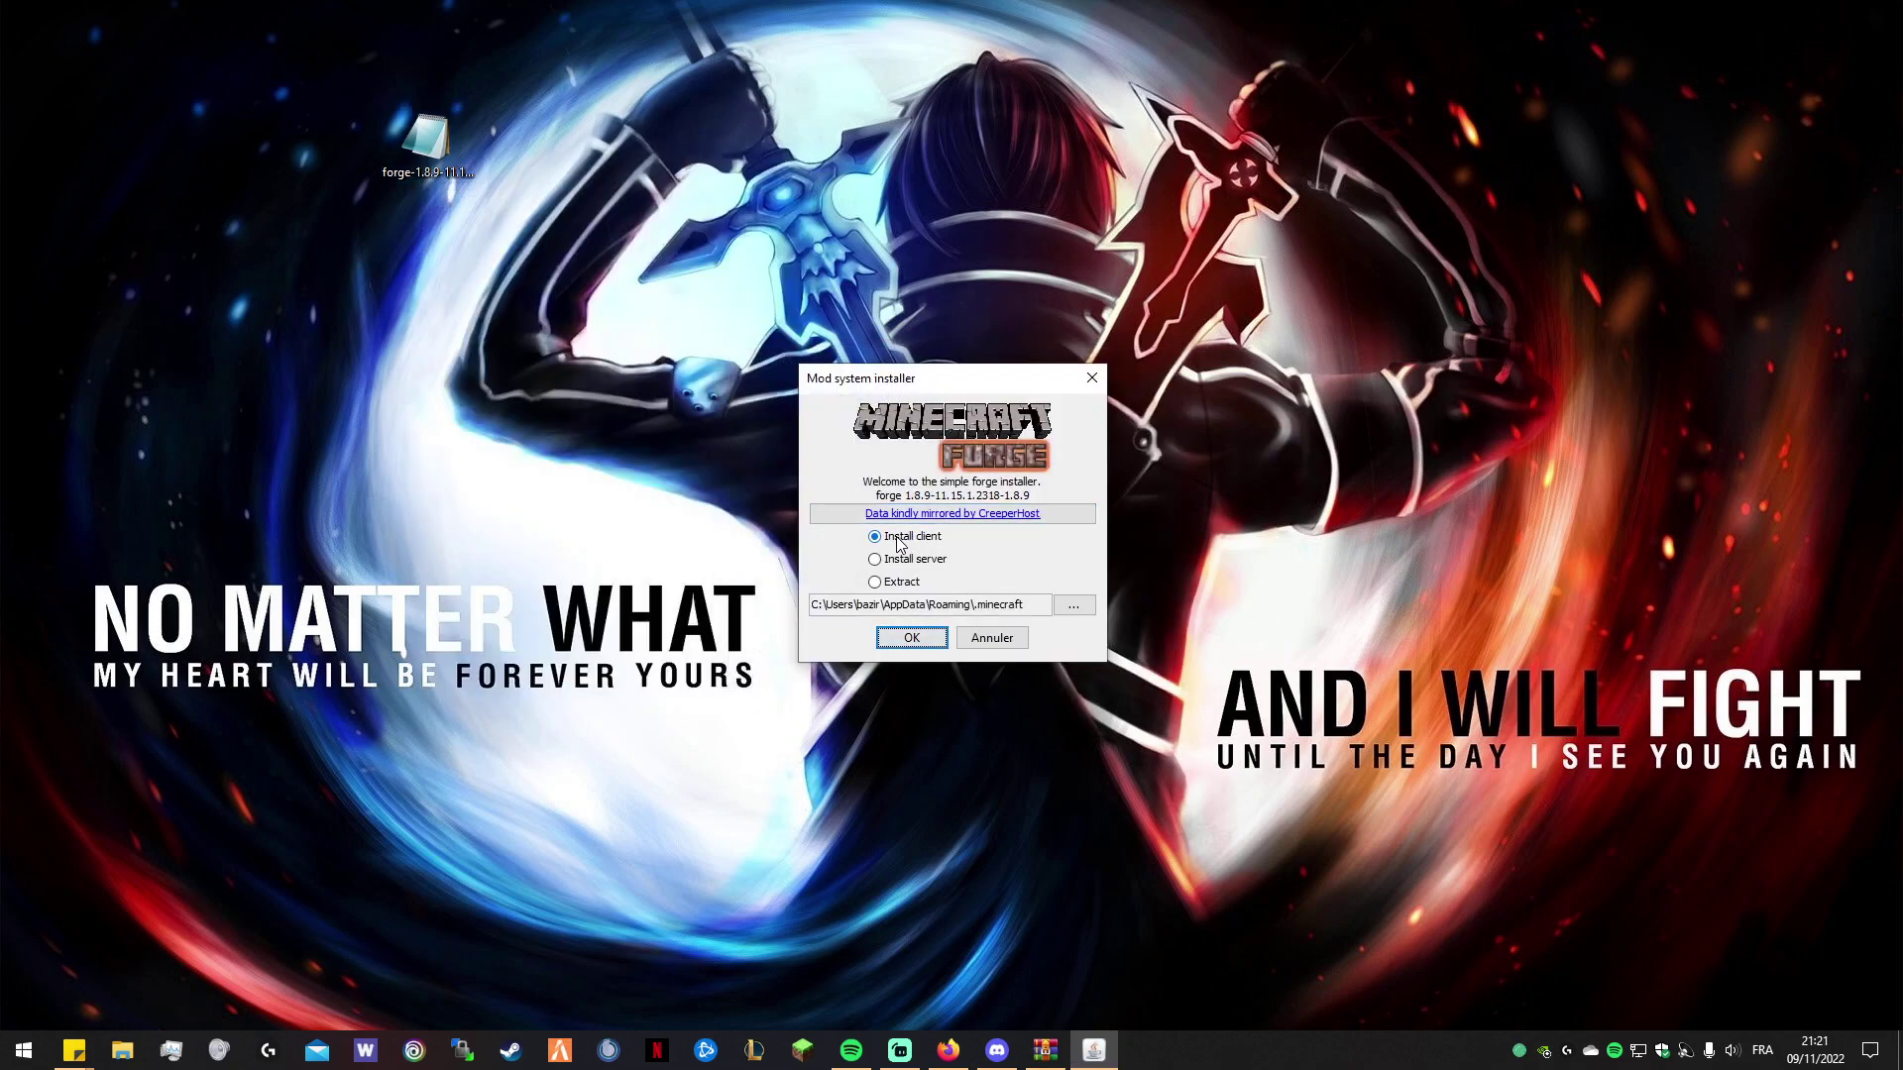
pyautogui.click(912, 638)
pyautogui.click(951, 544)
# Delete the Forge installer JAR from the desktop and close the minimized WinRAR window.
pyautogui.moveTo(715, 74); pyautogui.dragTo(204, 169)
pyautogui.press('Delete')
pyautogui.click(1031, 447)
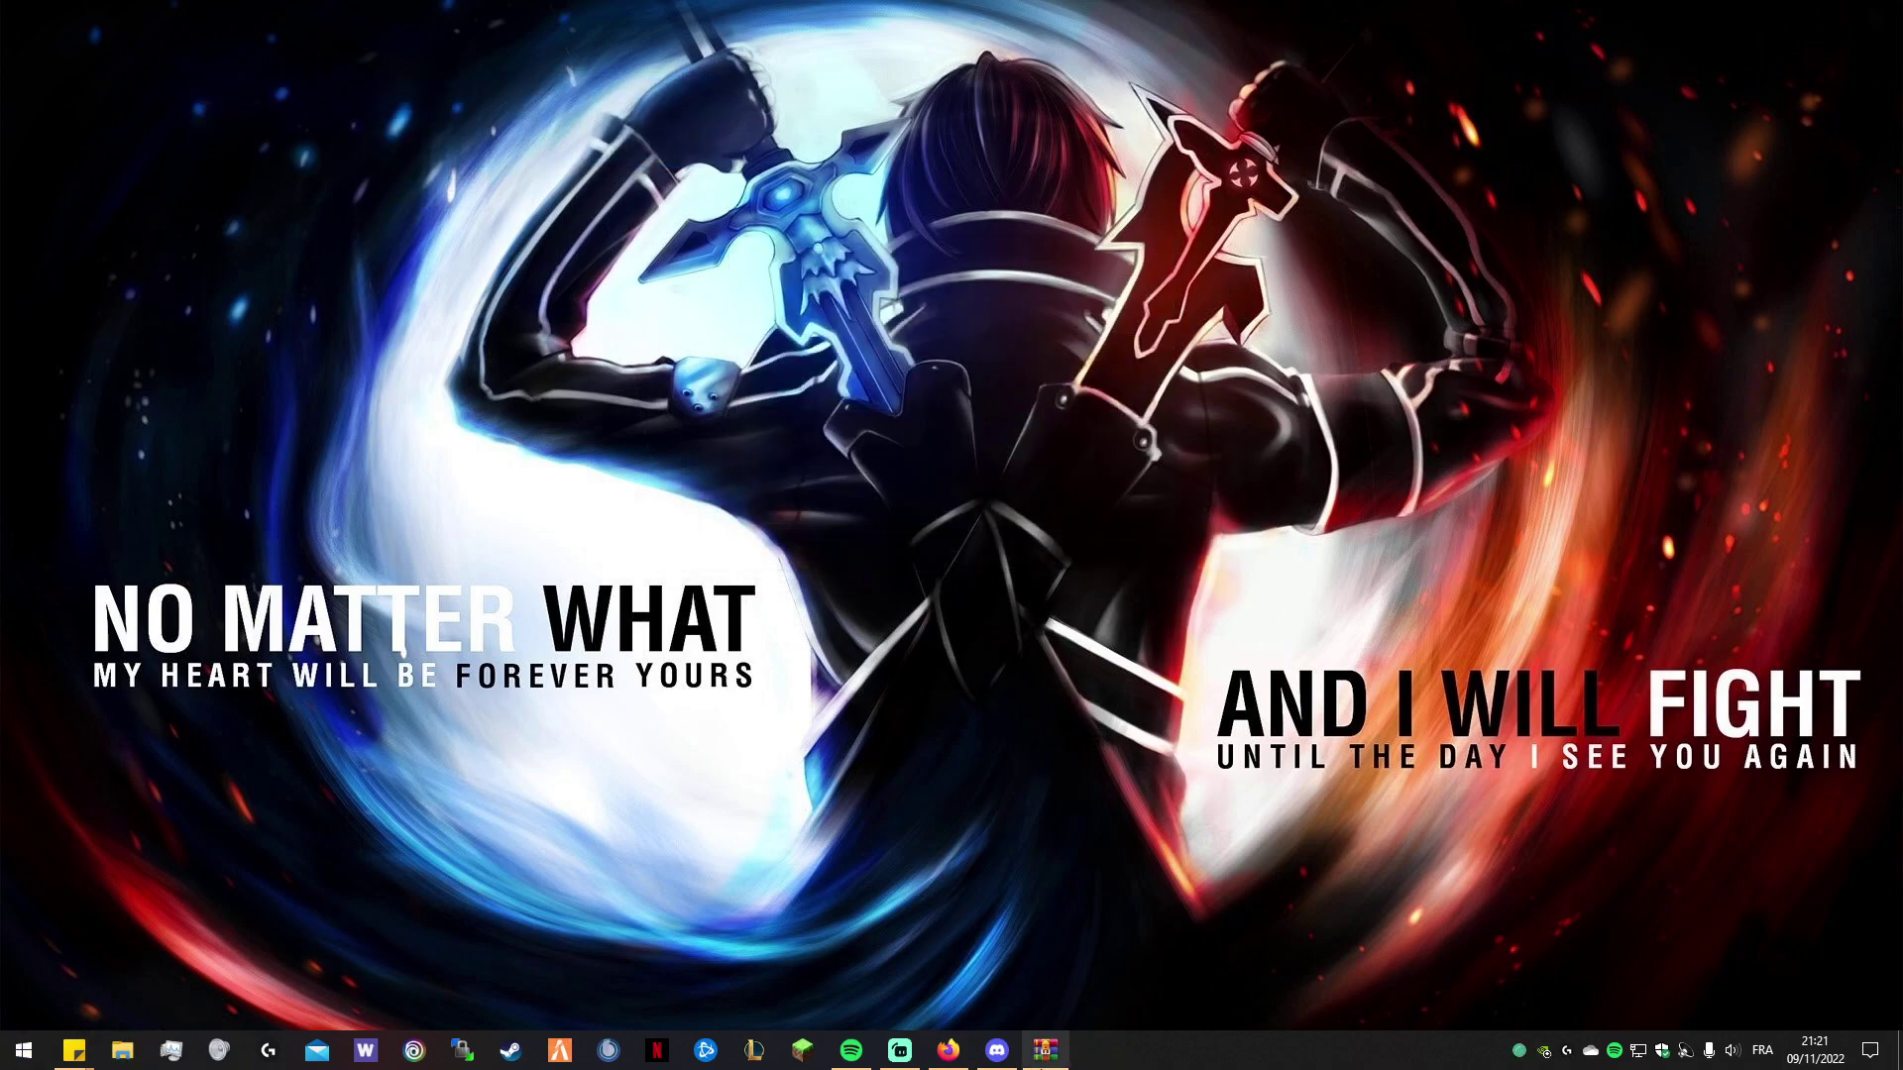
pyautogui.click(1045, 1051)
pyautogui.click(1657, 203)
# Open the .minecraft folder inside the %appdata% directory.
pyautogui.click(4, 1058)
pyautogui.click(585, 780)
pyautogui.press('super+r')
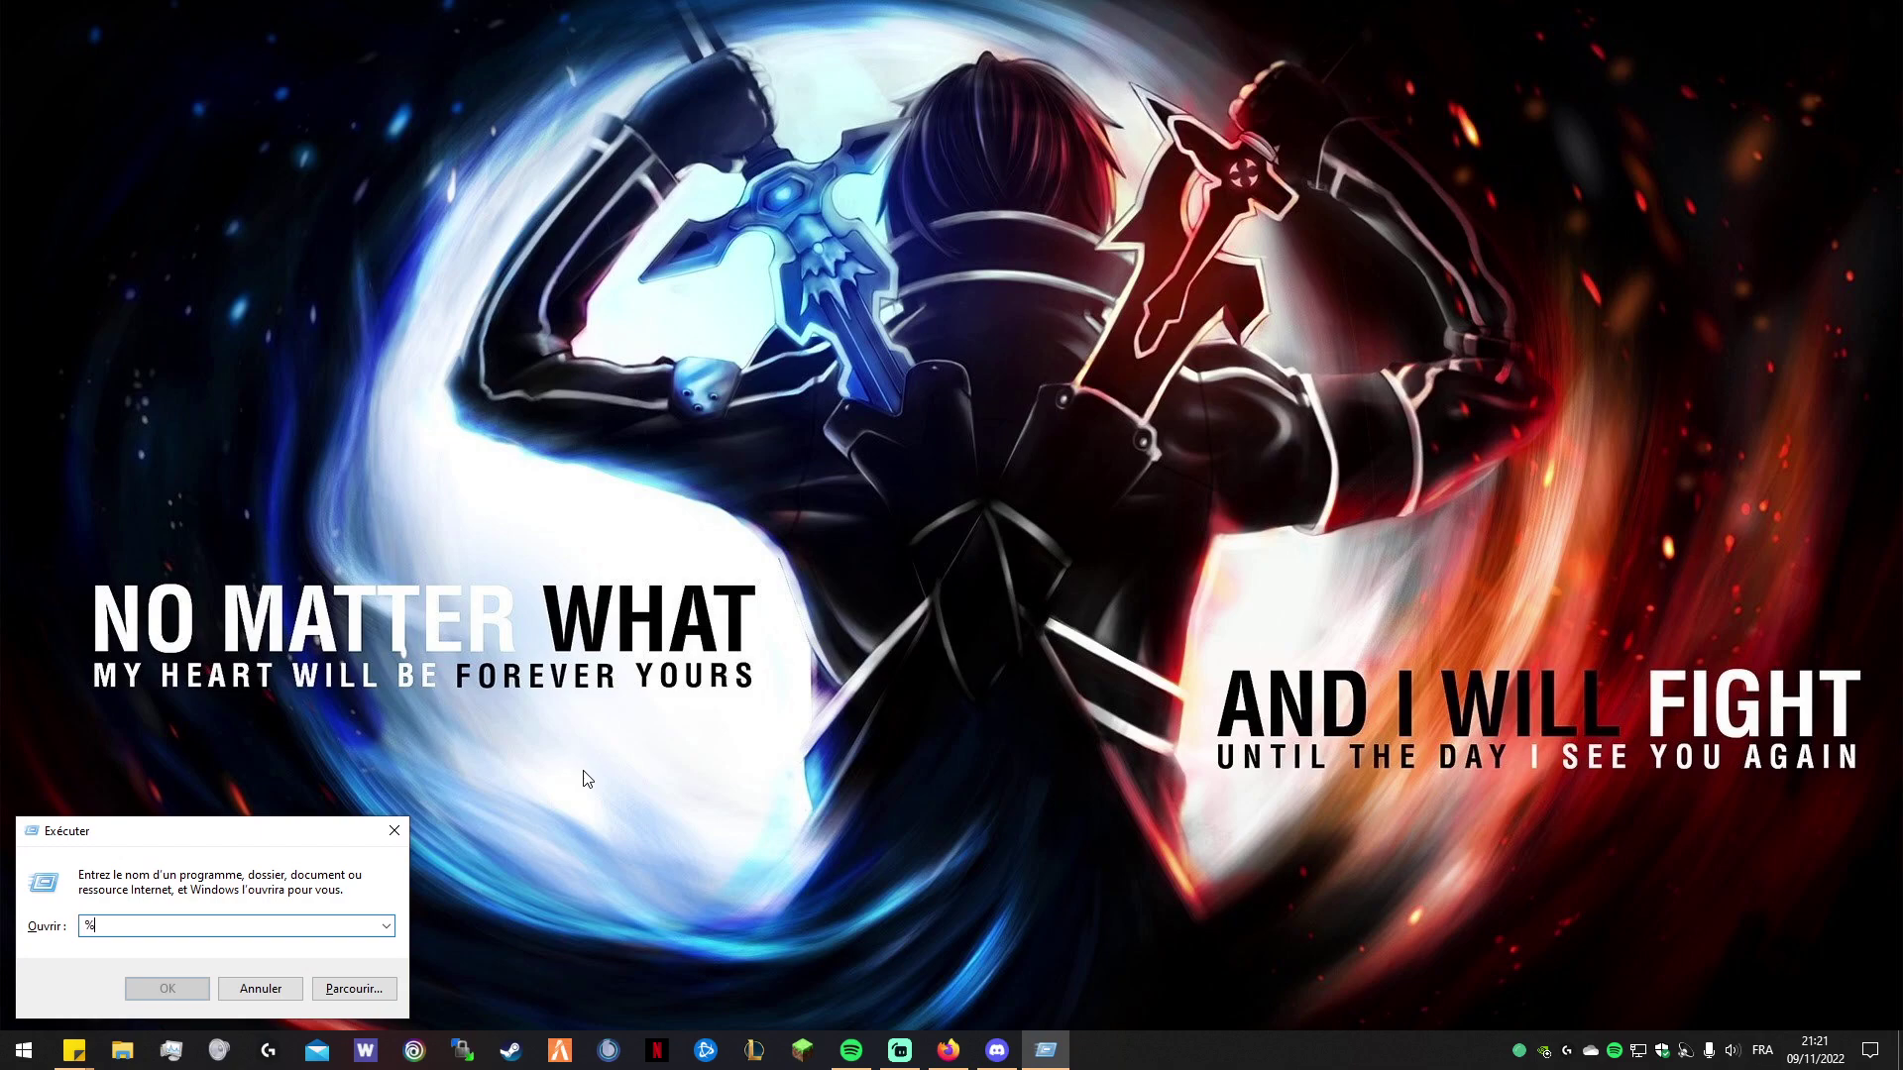
pyautogui.write('%appdata%')
pyautogui.press('Return')
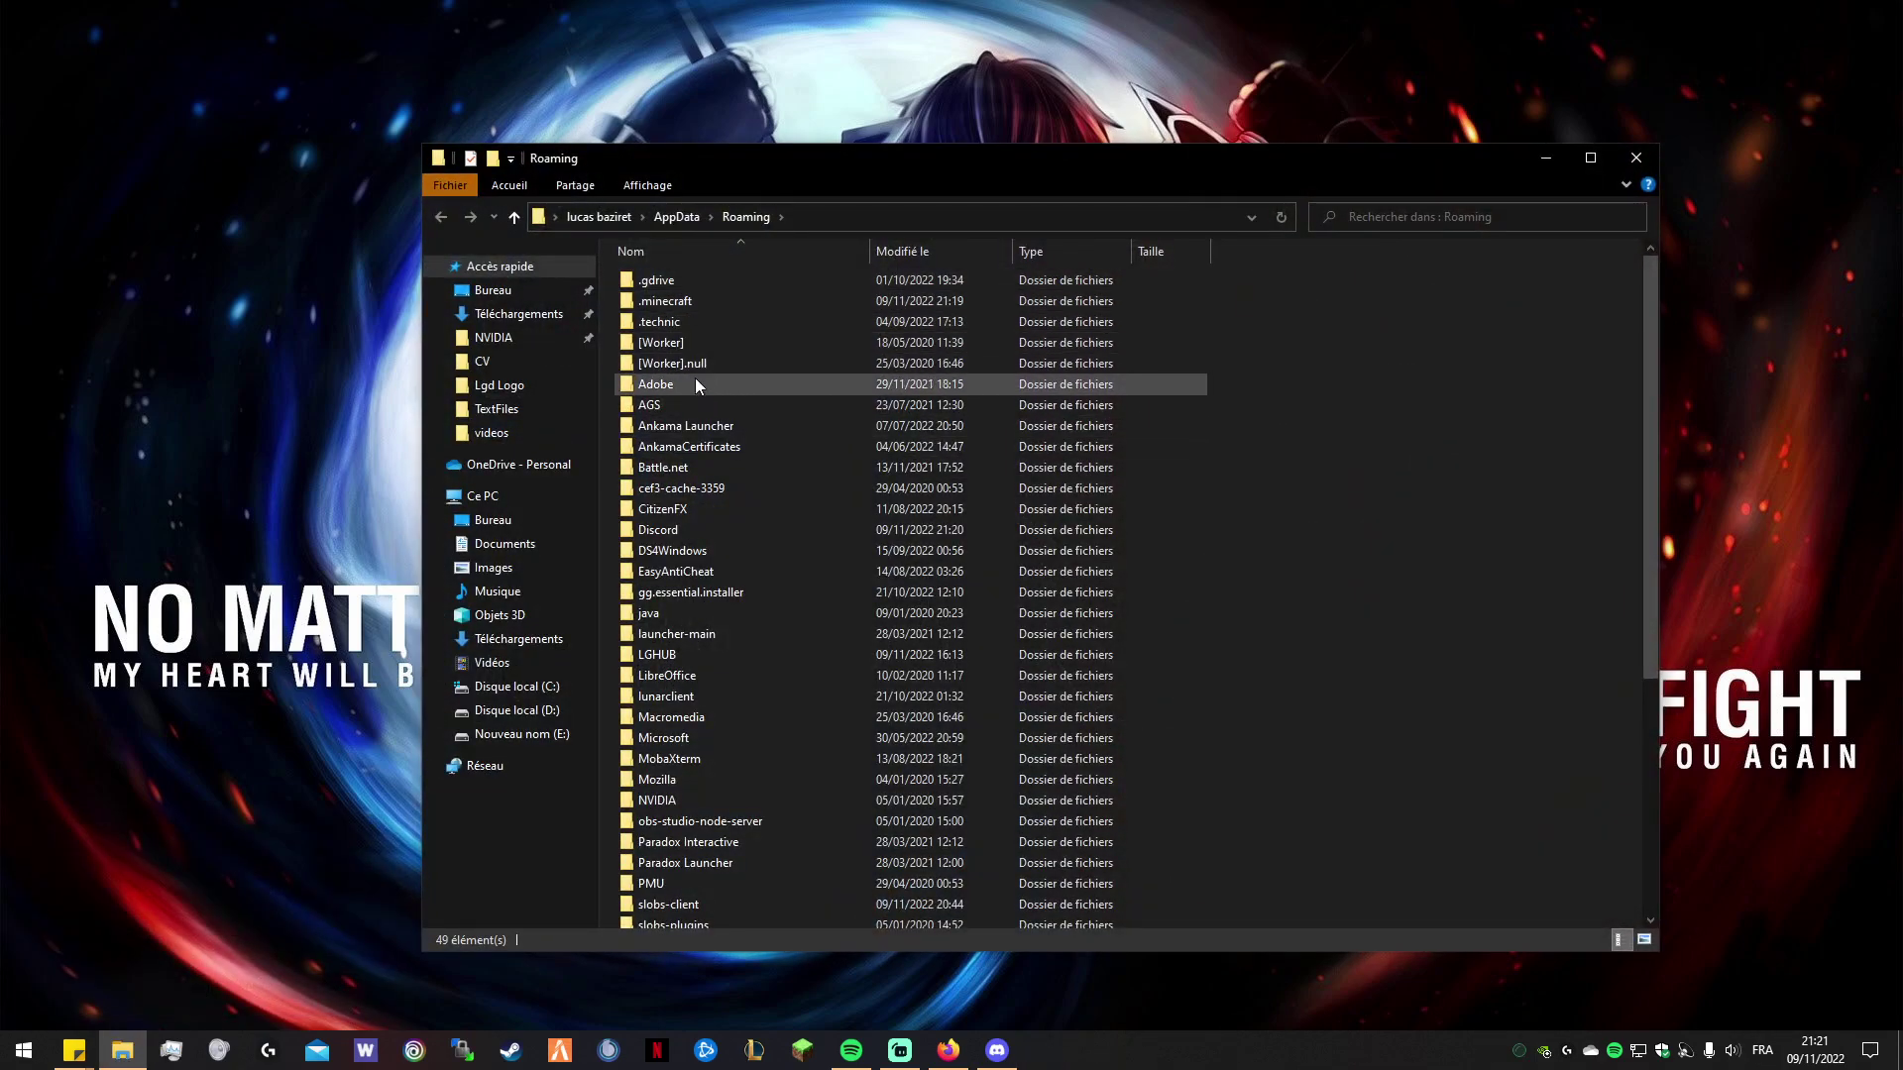
pyautogui.doubleClick(682, 304)
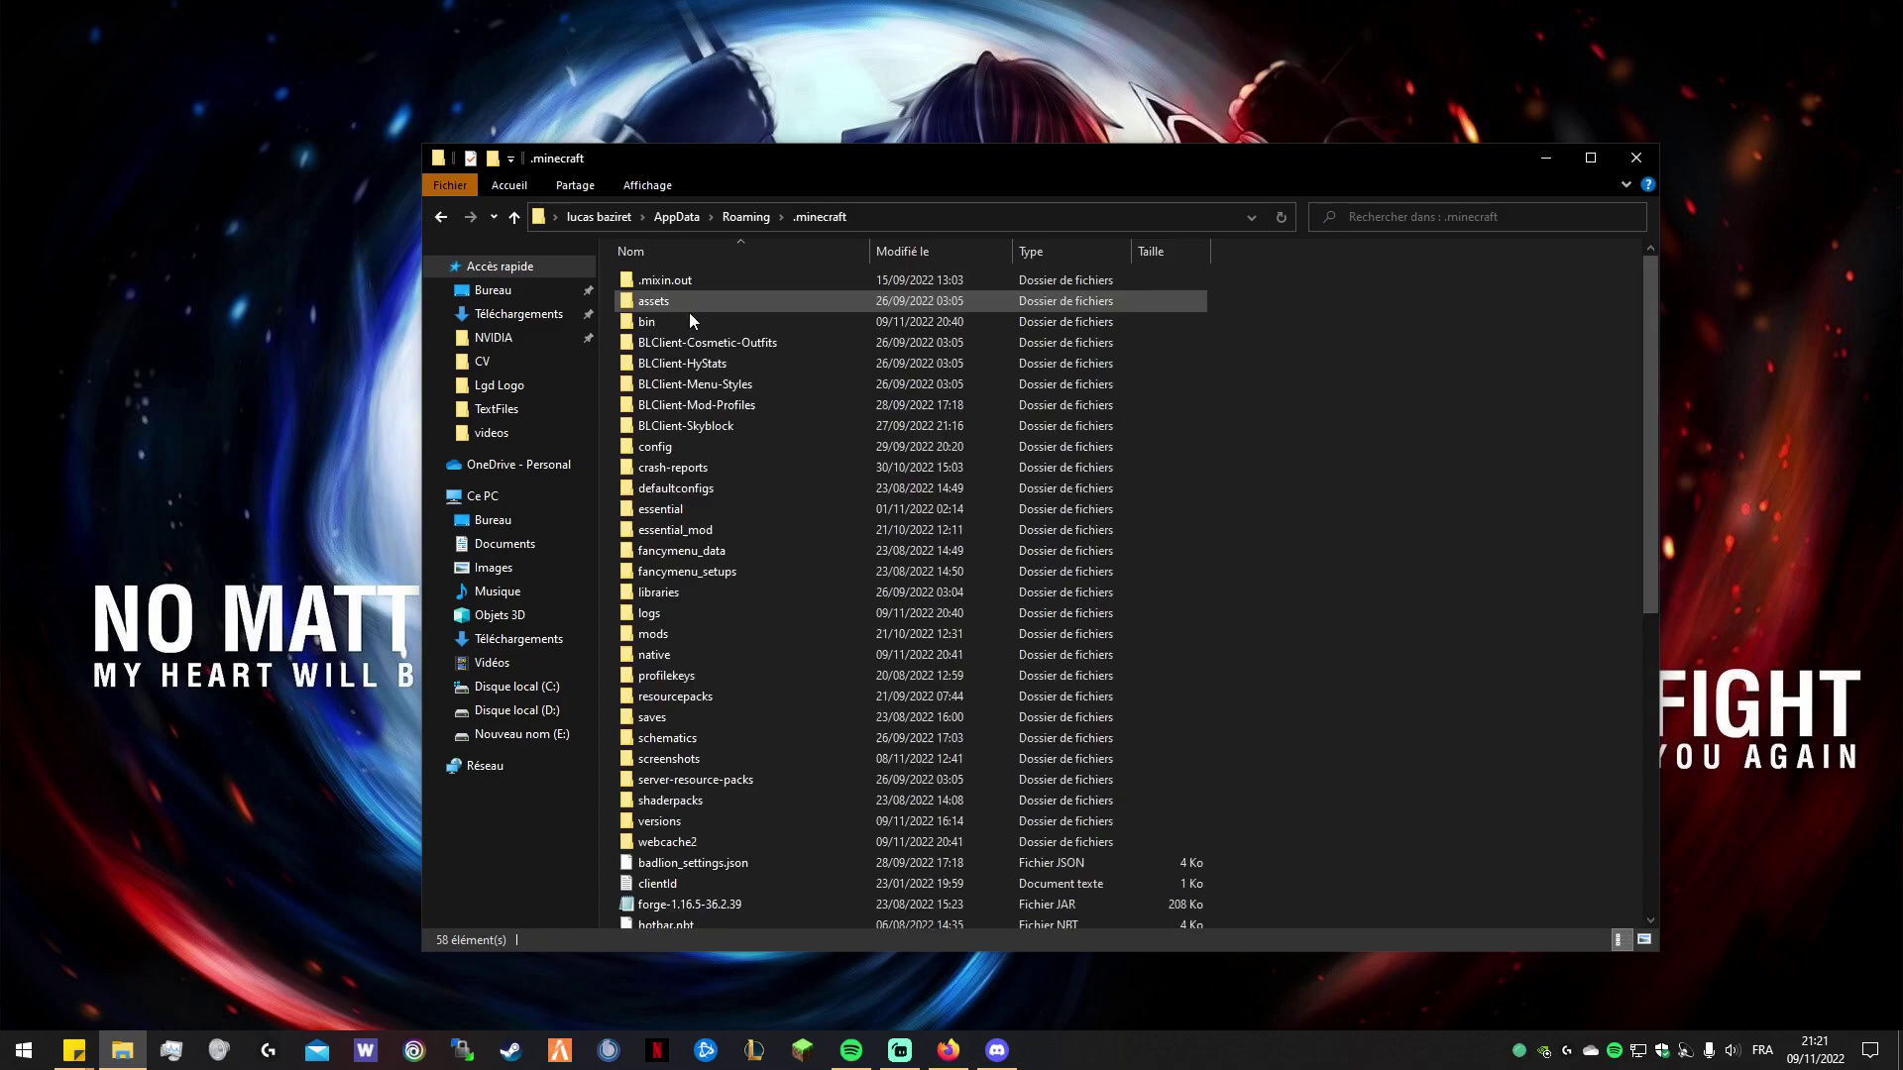
# Look inside the mods folder, return to .minecraft and move the Explorer window higher on the screen.
pyautogui.doubleClick(674, 635)
pyautogui.press('BackSpace')
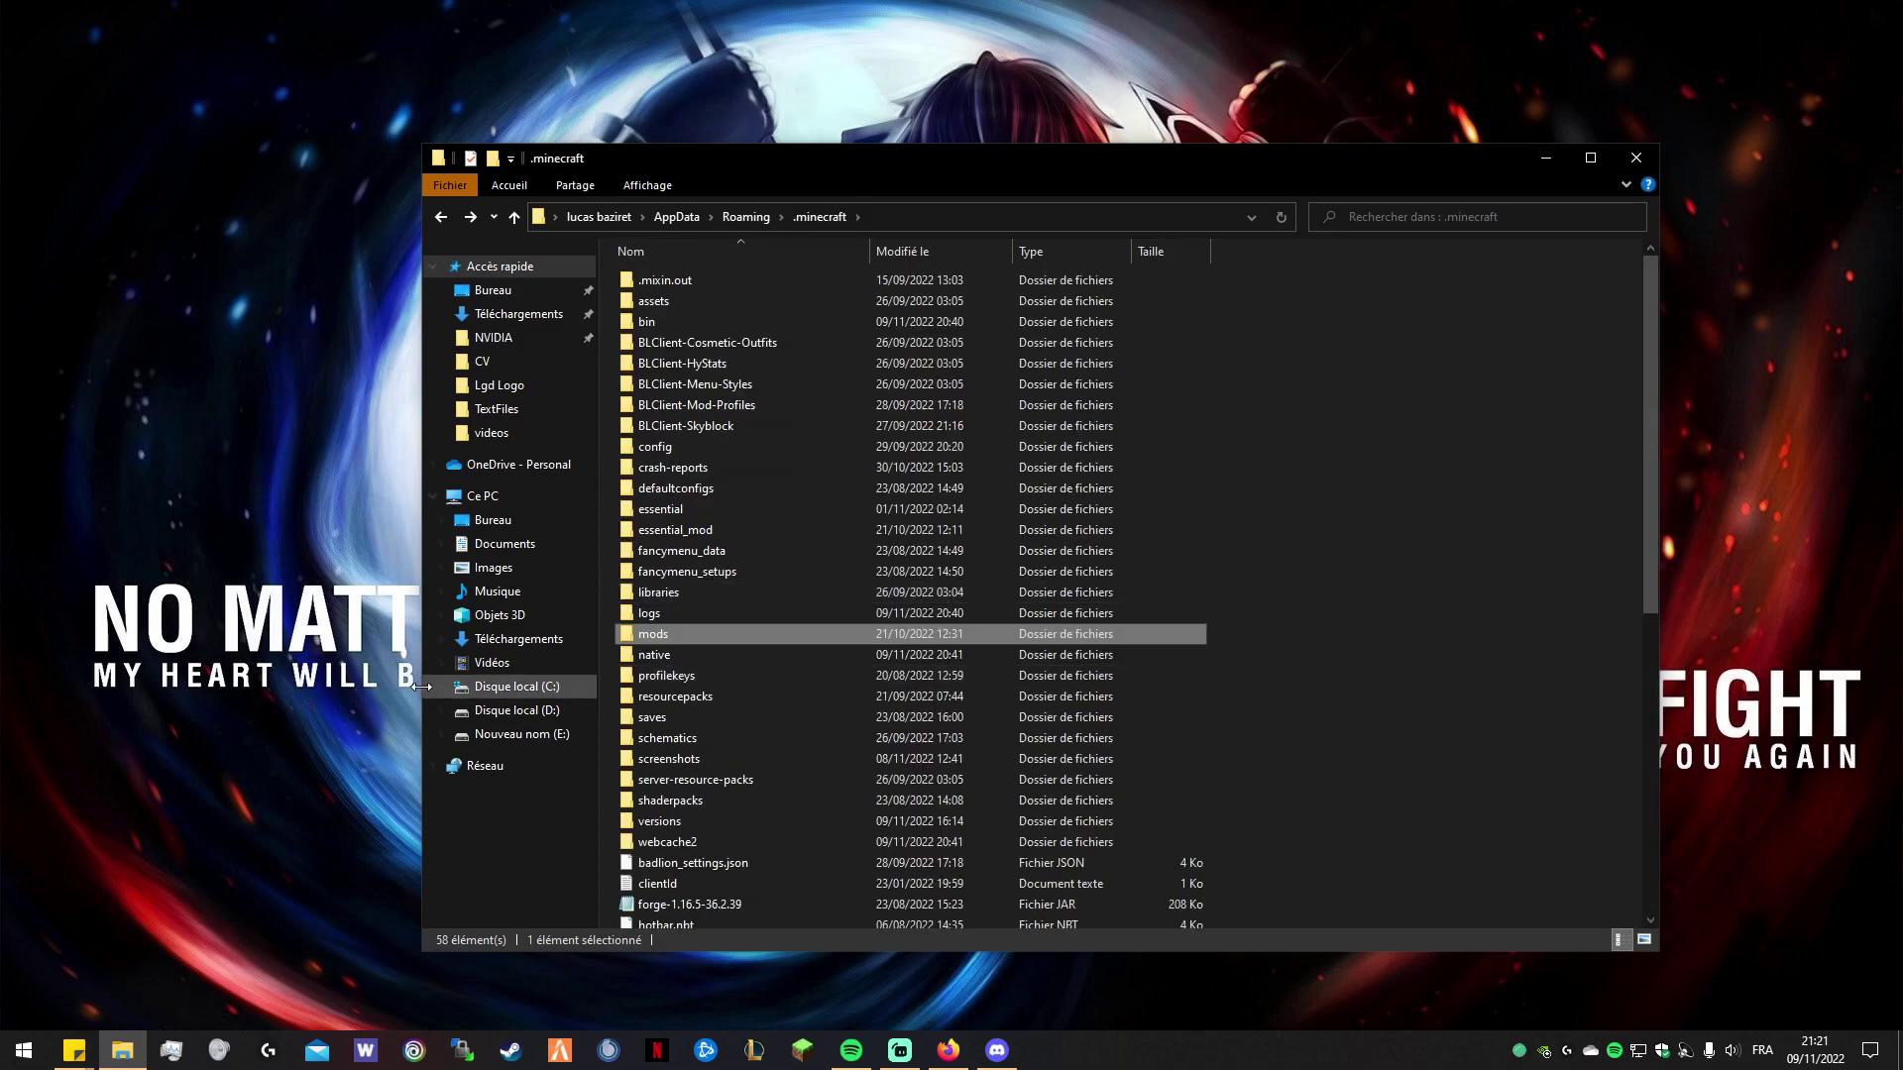
pyautogui.moveTo(1474, 164); pyautogui.dragTo(1447, 68)
# Start the Minecraft Launcher and check the configurations offered for launching Java Edition.
pyautogui.click(815, 1057)
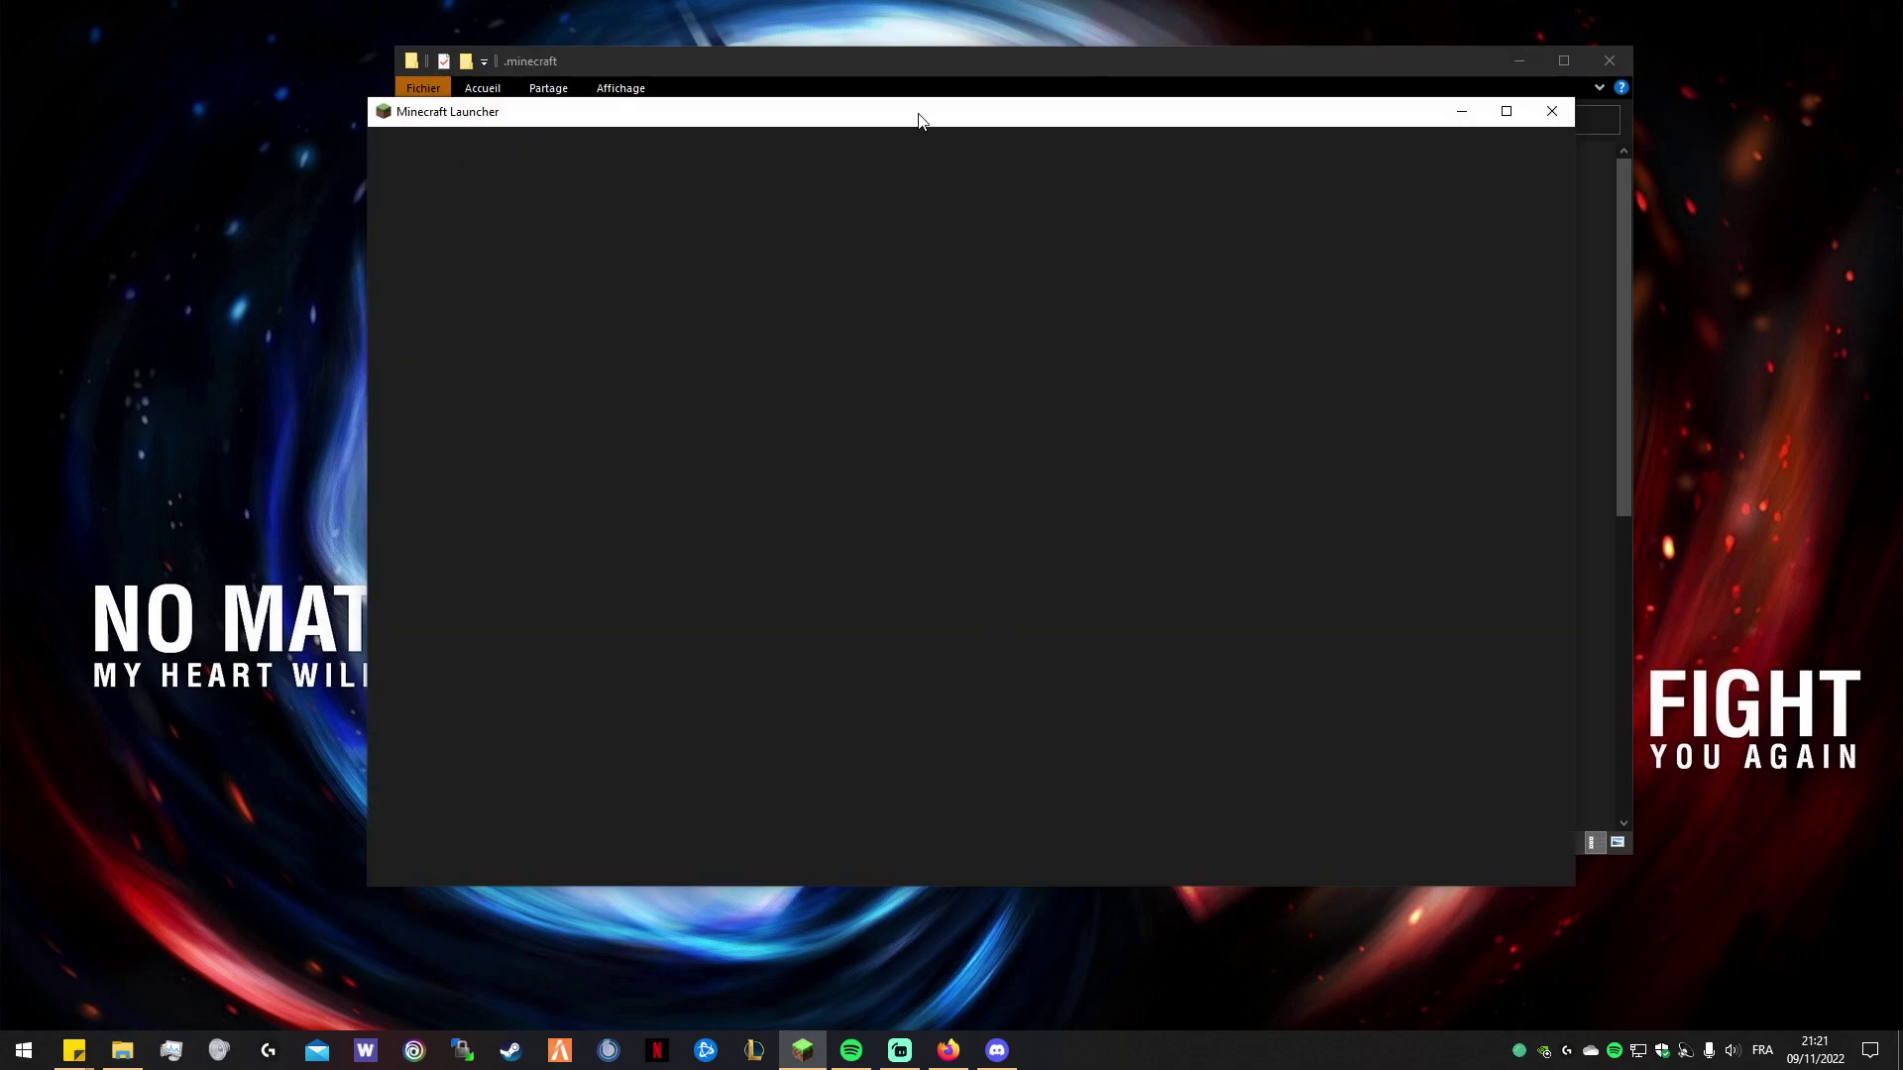
pyautogui.moveTo(918, 119); pyautogui.dragTo(901, 115)
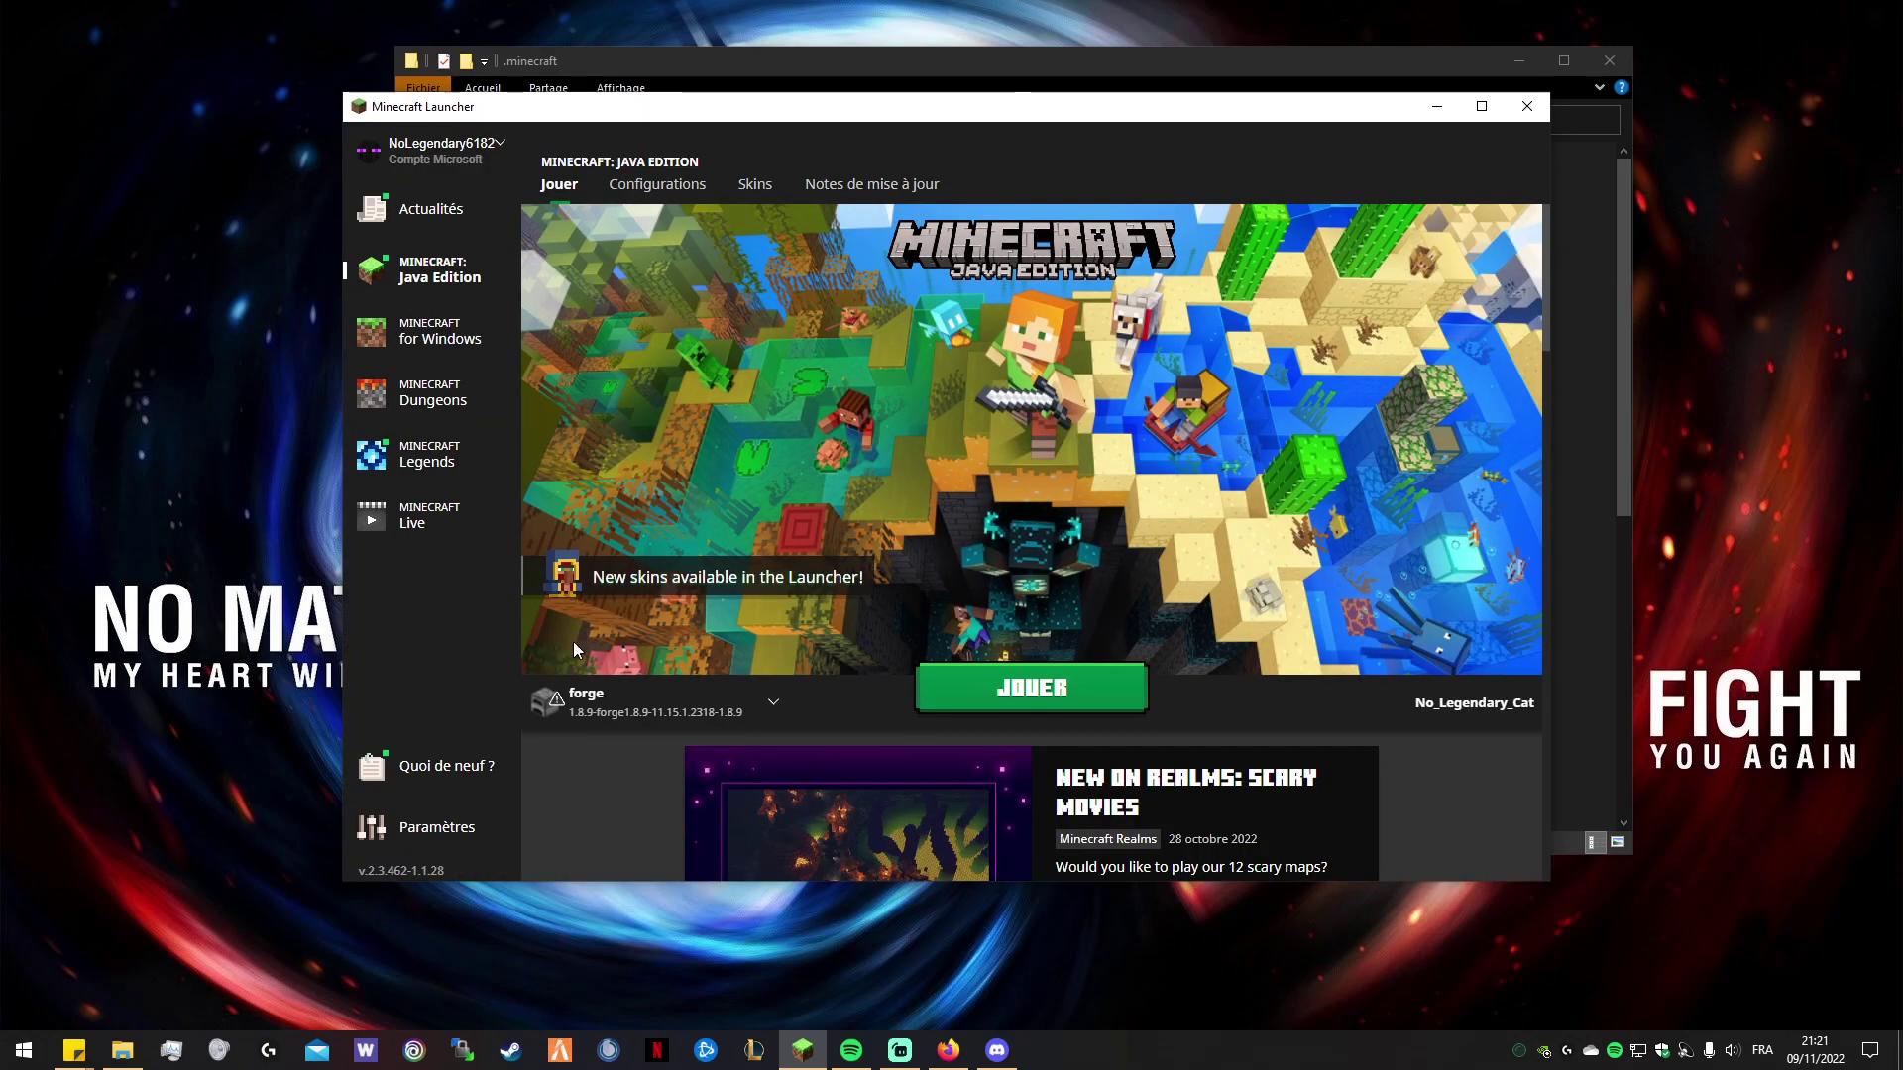
pyautogui.click(634, 699)
pyautogui.click(723, 645)
pyautogui.click(683, 699)
pyautogui.click(650, 700)
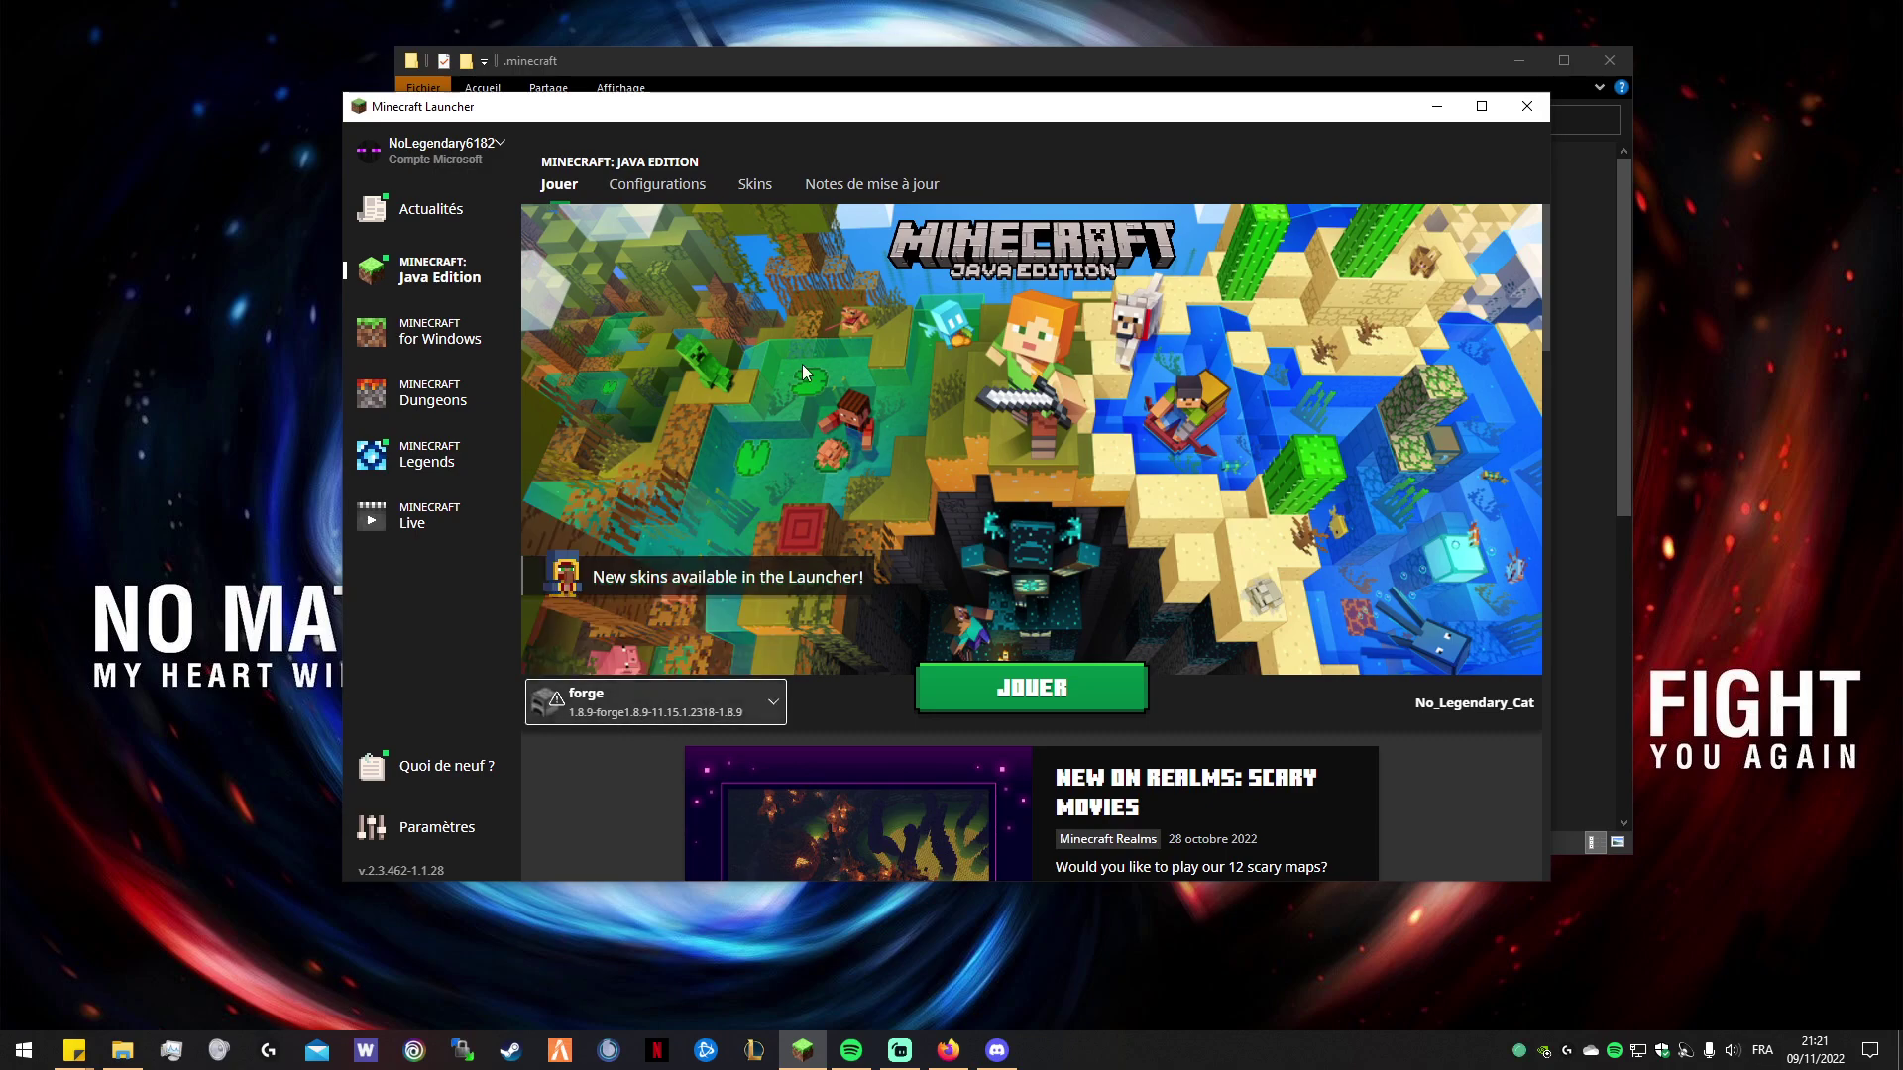
# Create a Java Edition configuration named "mkf,hlmd;" using version release 1.8.9-forge1.8.9-11.15.1.2318-1.8.9.
pyautogui.click(657, 185)
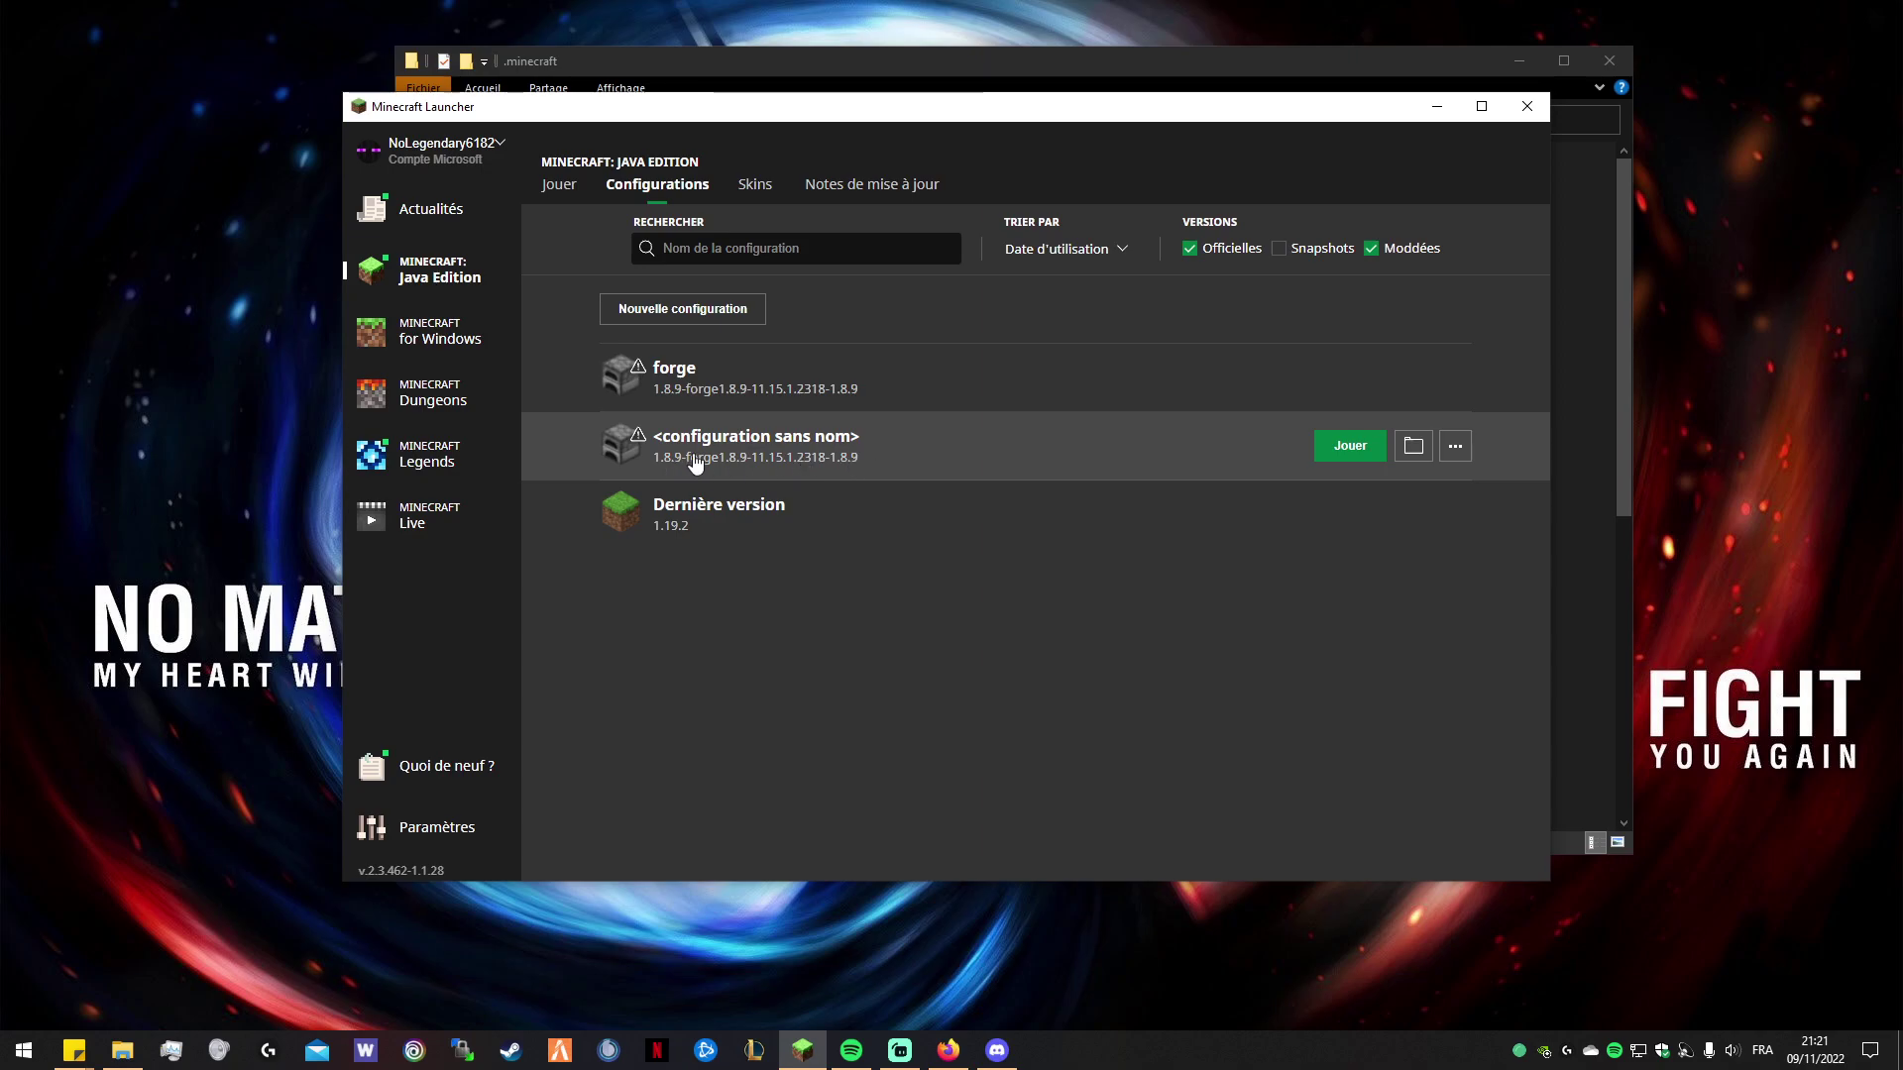
pyautogui.click(745, 309)
pyautogui.click(931, 393)
pyautogui.write('1.8')
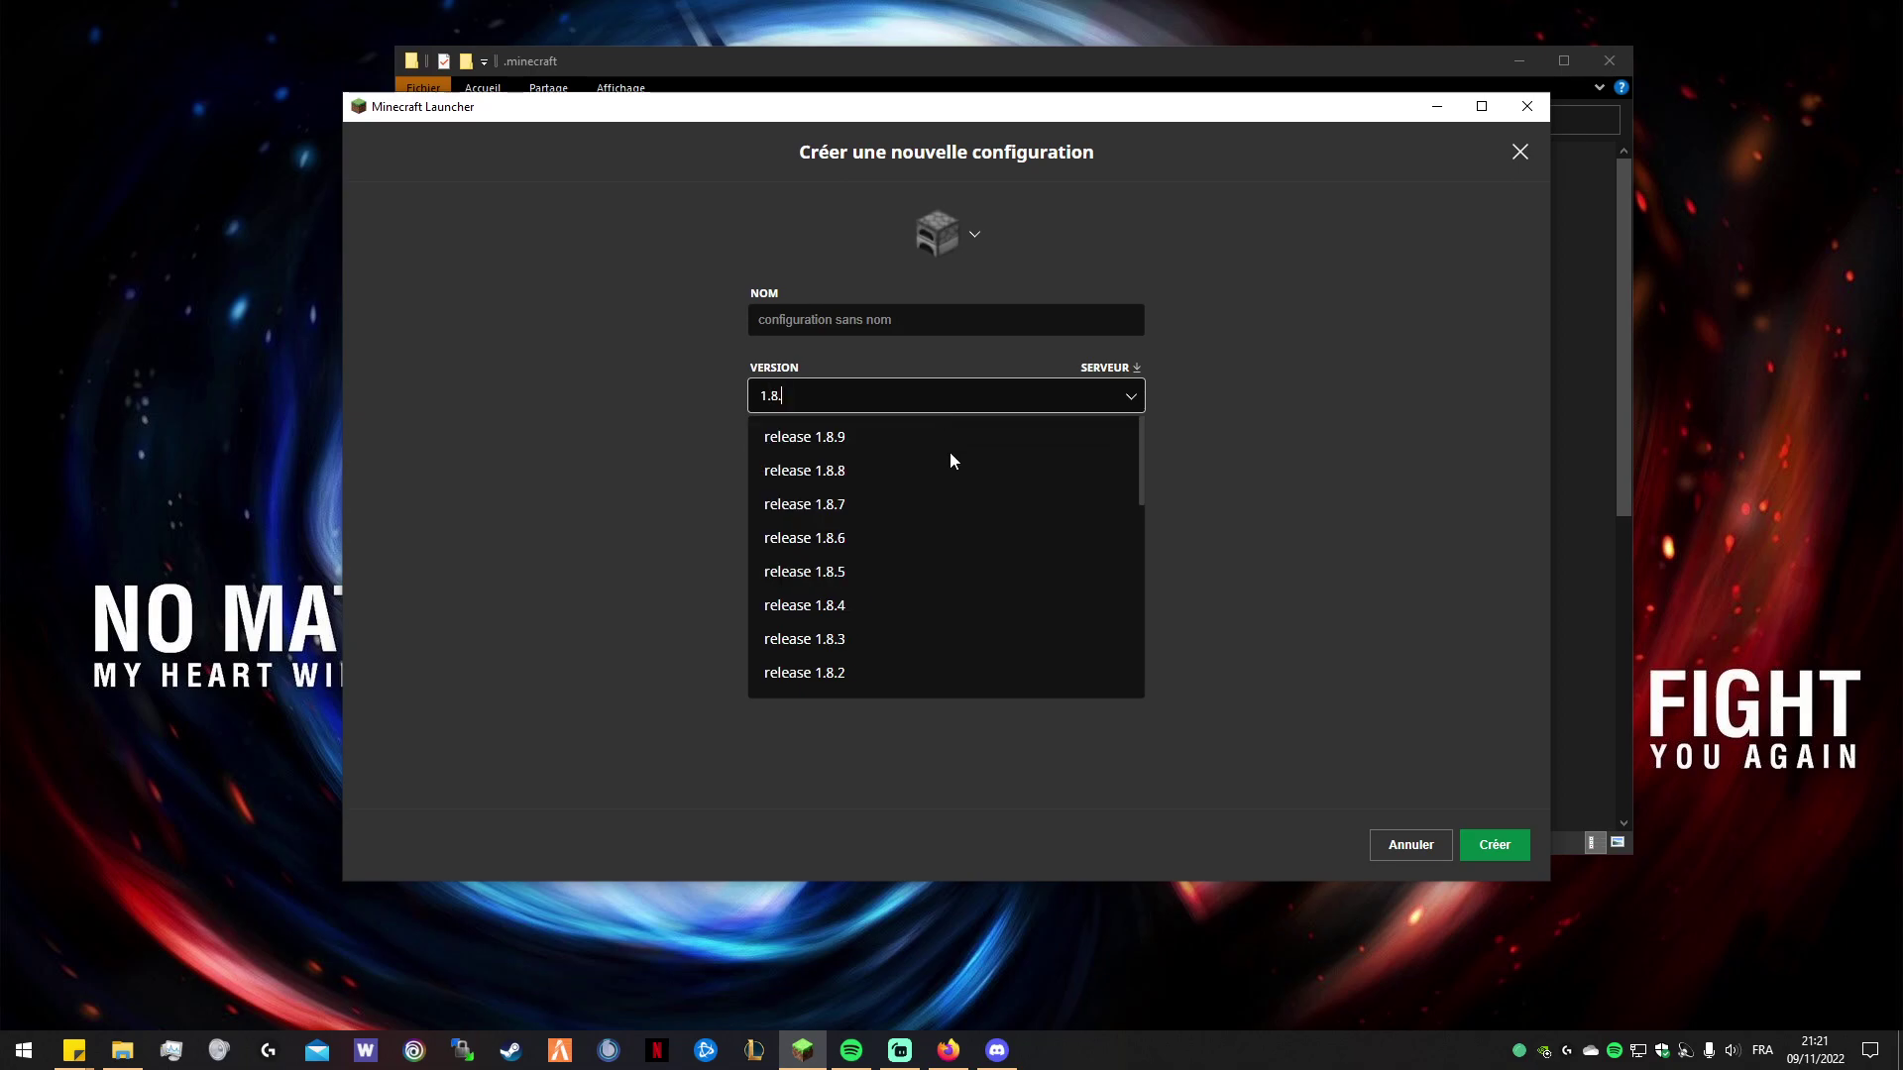
pyautogui.write('.9')
pyautogui.click(876, 472)
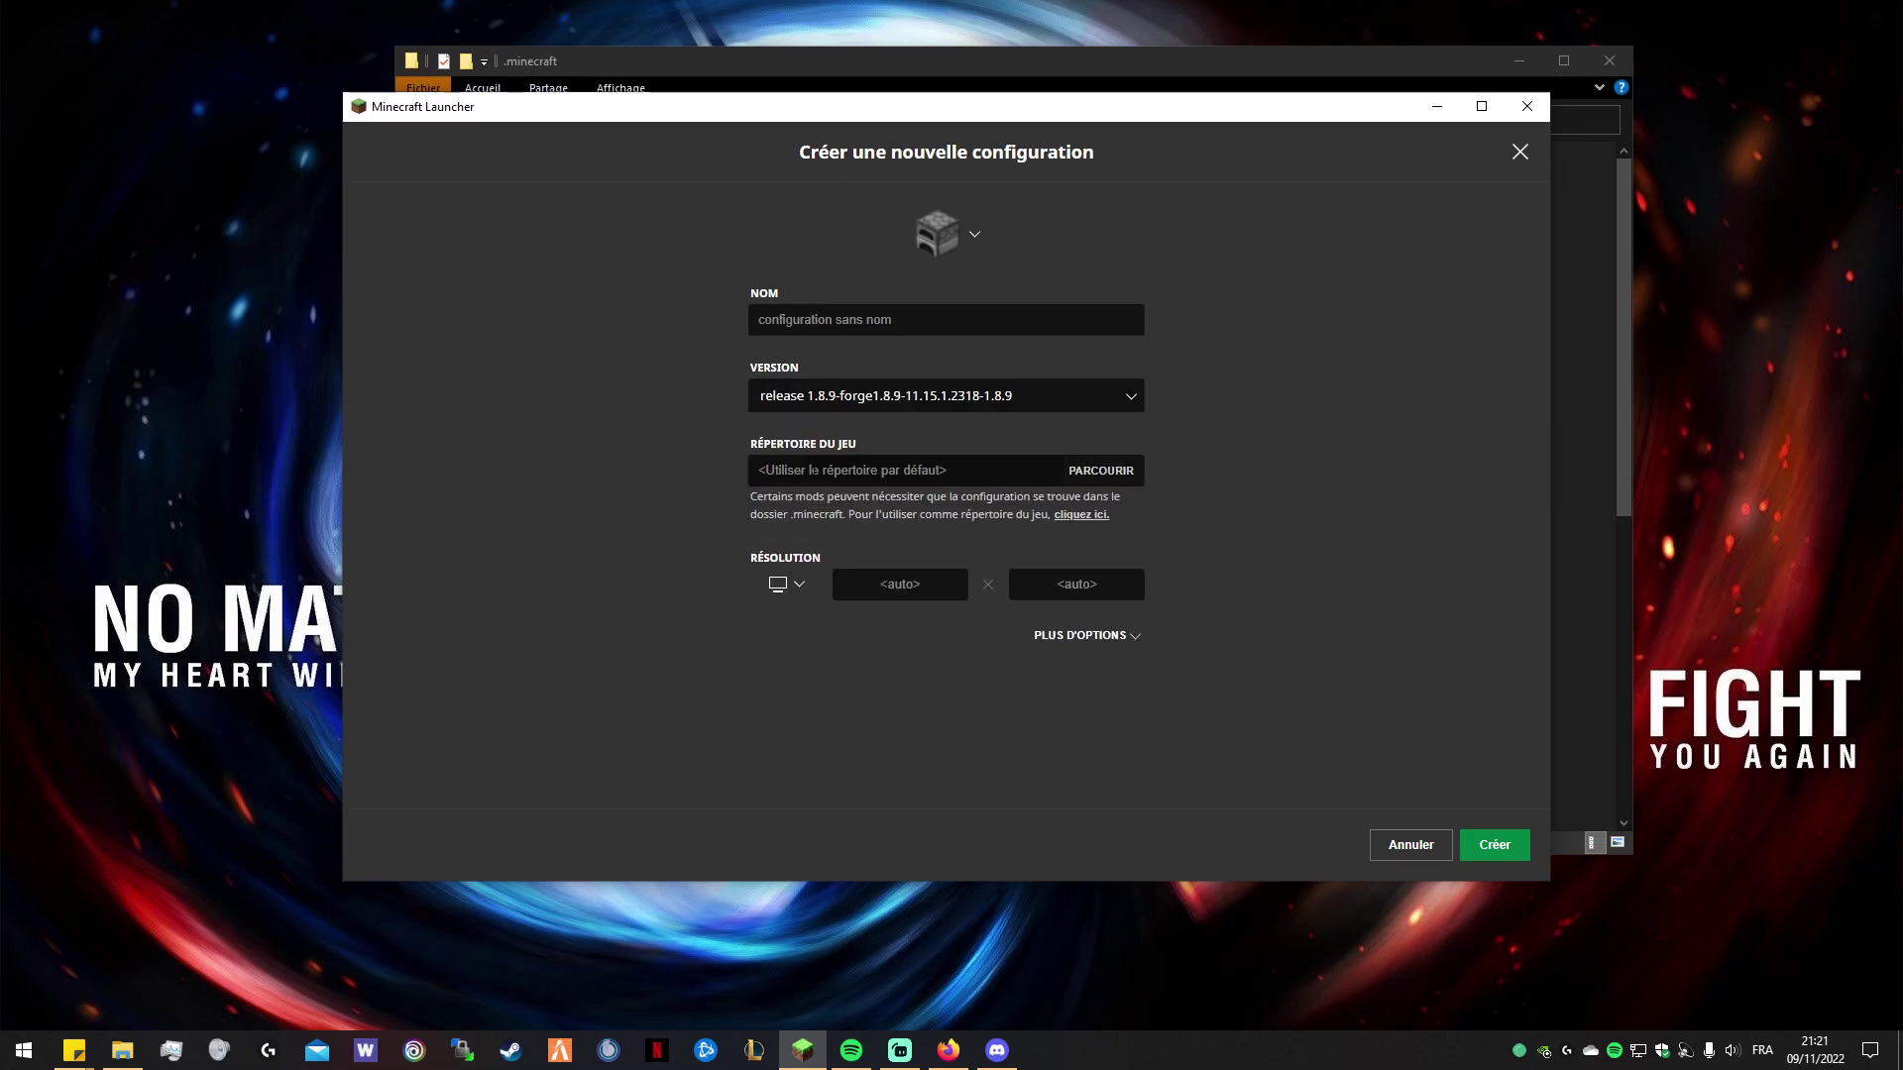
pyautogui.click(828, 324)
pyautogui.write('mkf,h')
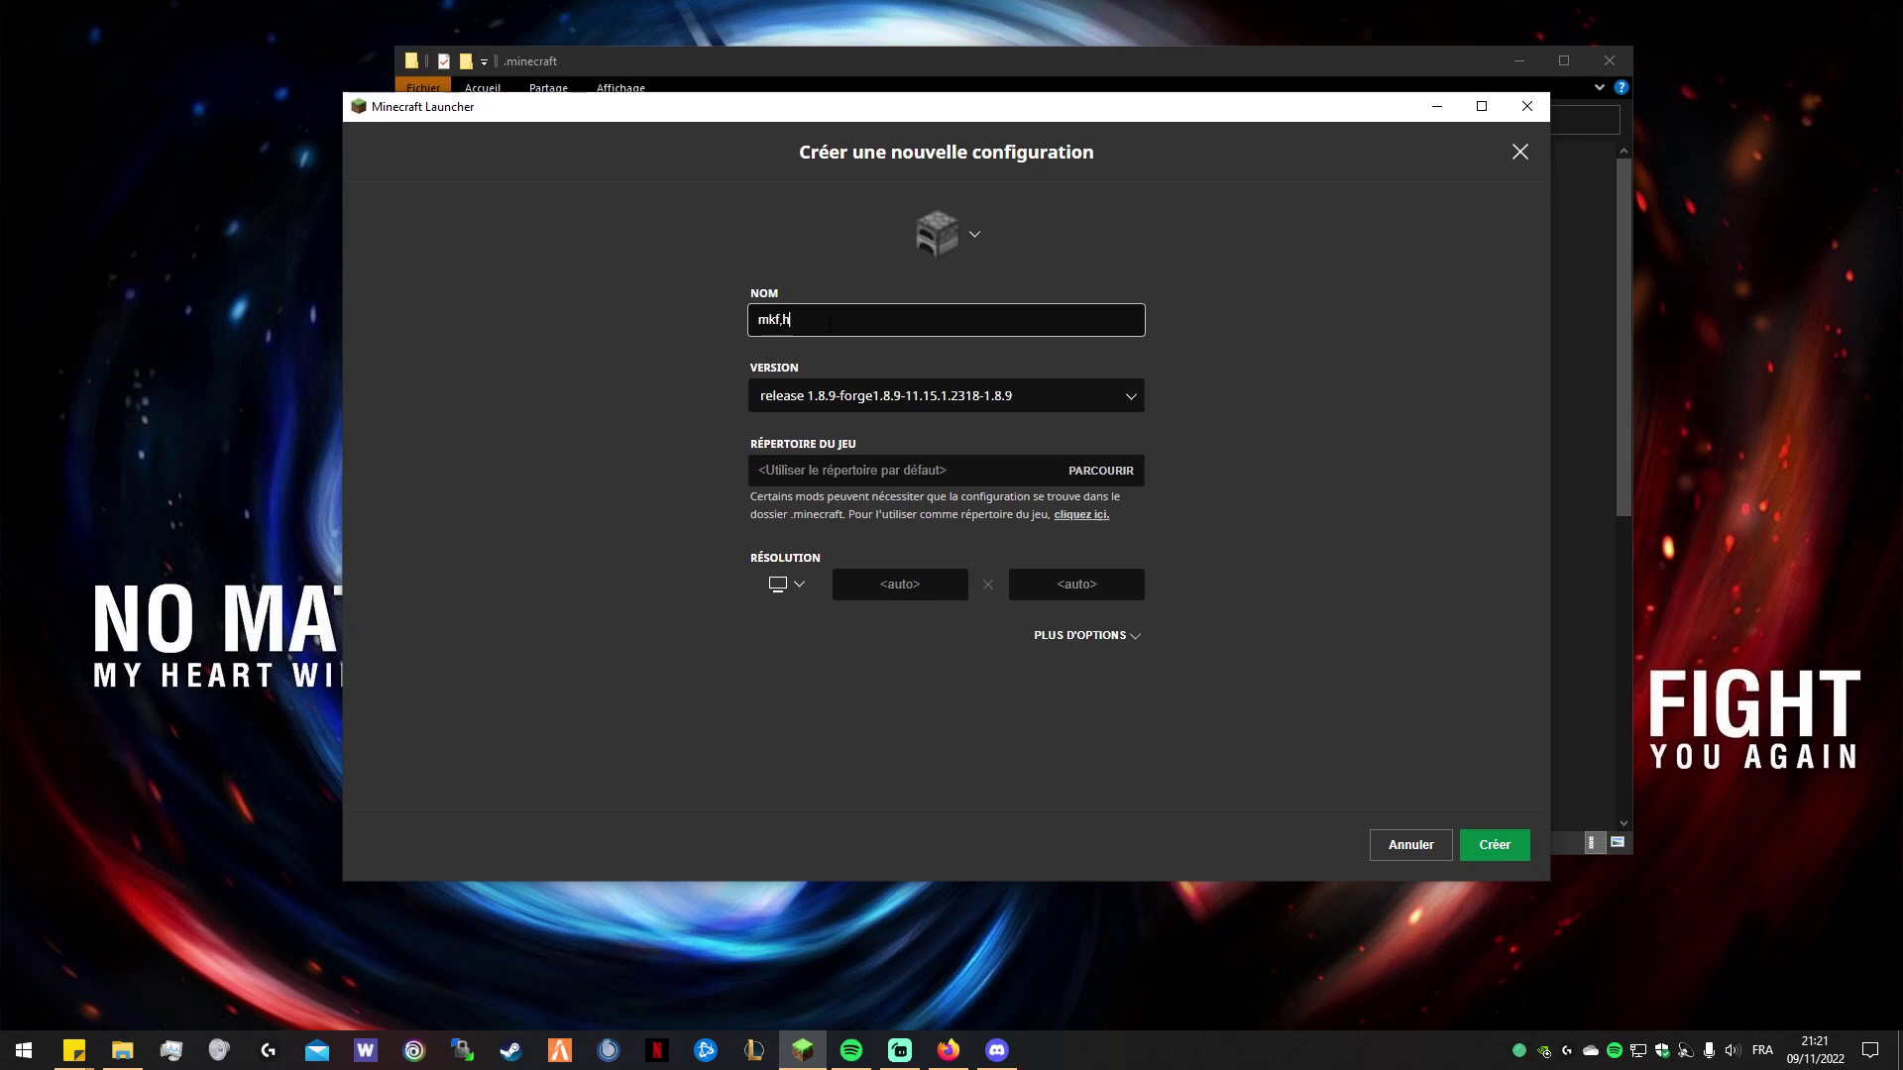
pyautogui.click(1475, 863)
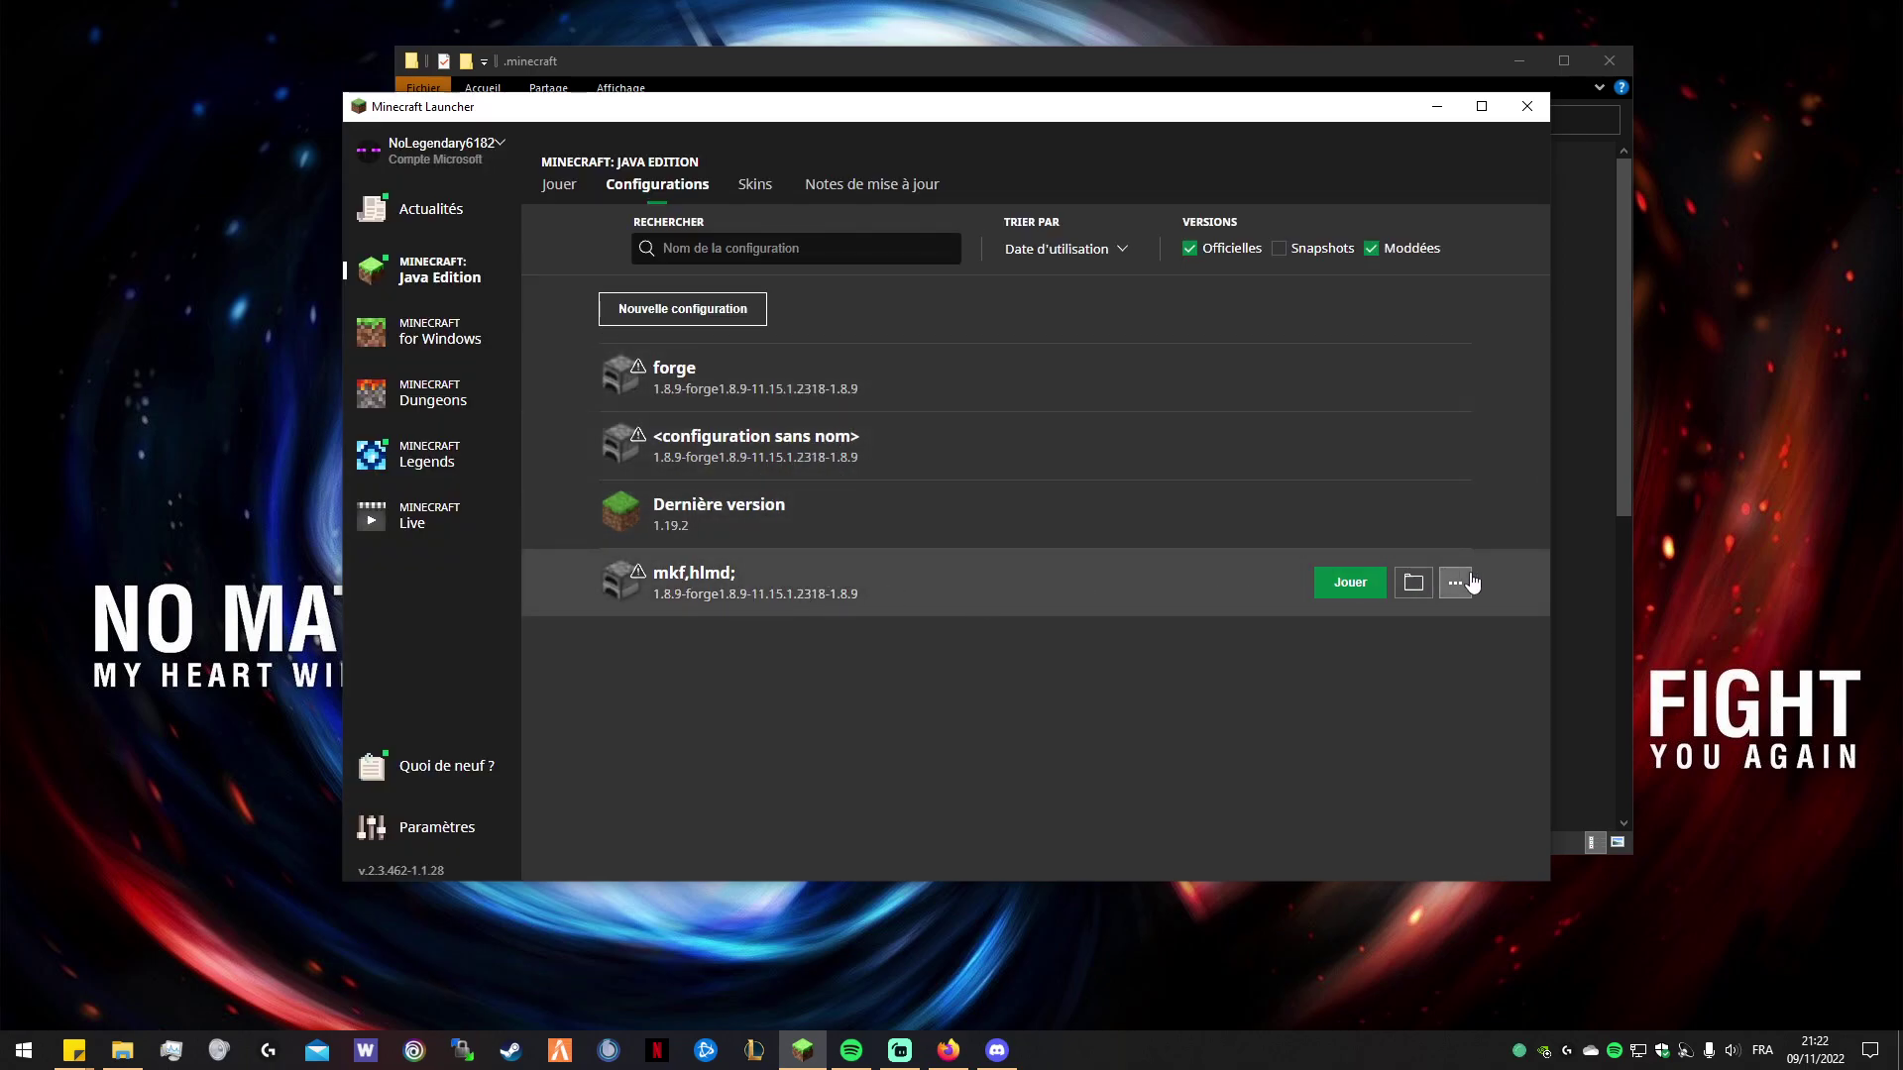
# Delete the "mkf,hlmd;" configuration.
pyautogui.click(1457, 581)
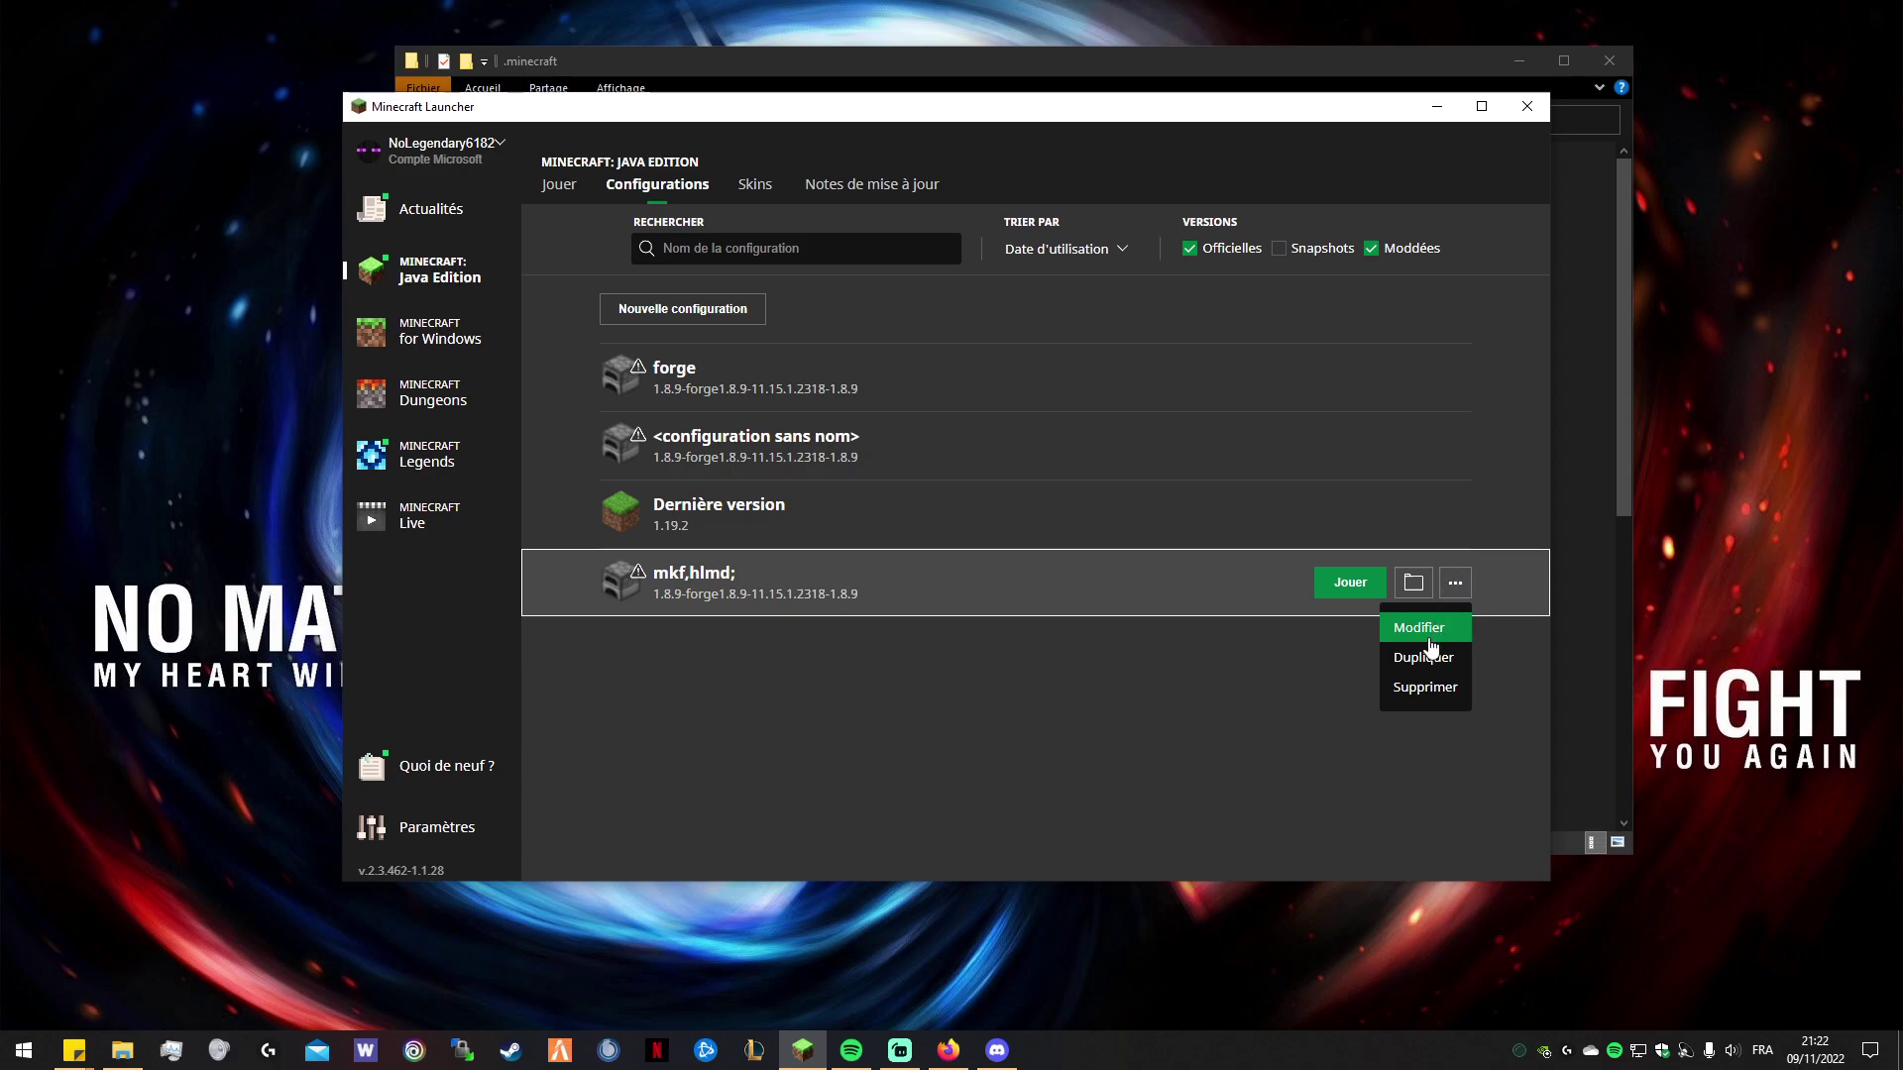
pyautogui.click(1426, 687)
pyautogui.click(991, 552)
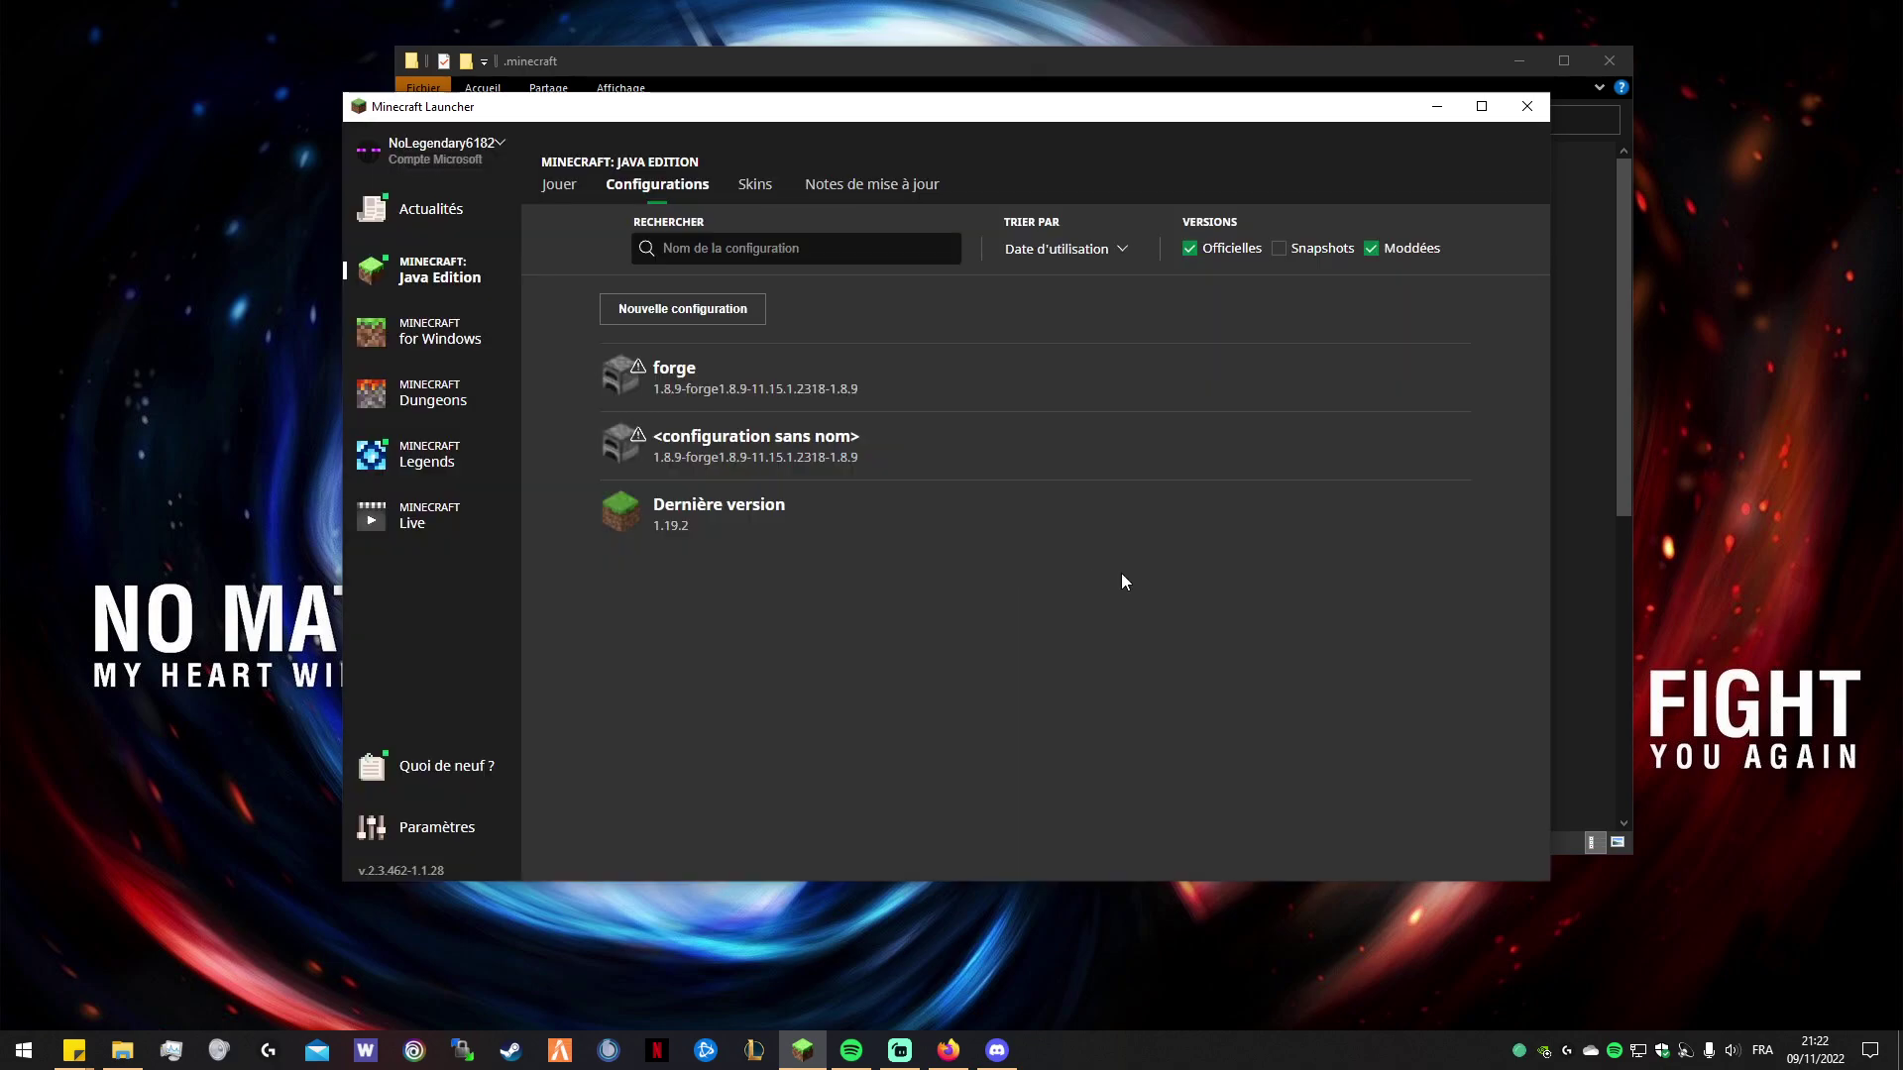
# Delete the unnamed Forge 1.8.9 configuration and close the Minecraft Launcher.
pyautogui.click(1455, 446)
pyautogui.click(1427, 582)
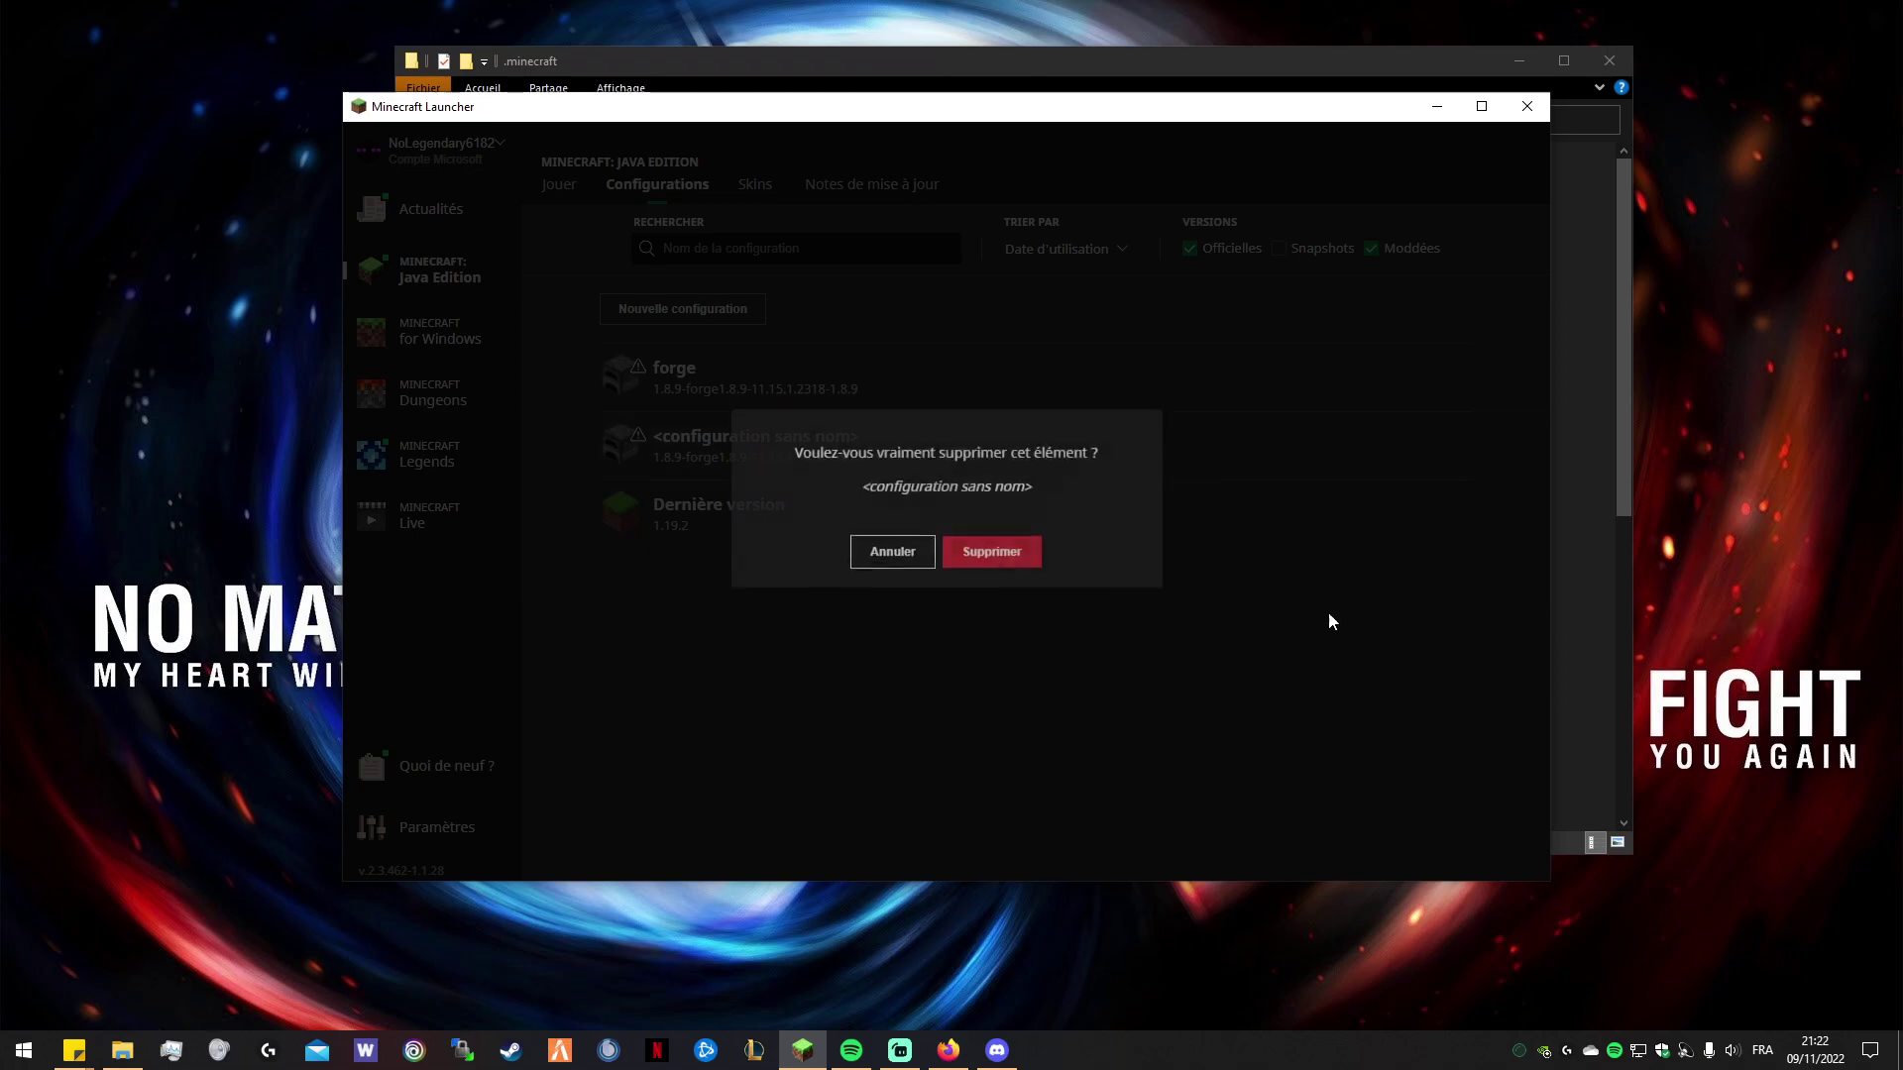
pyautogui.click(1029, 559)
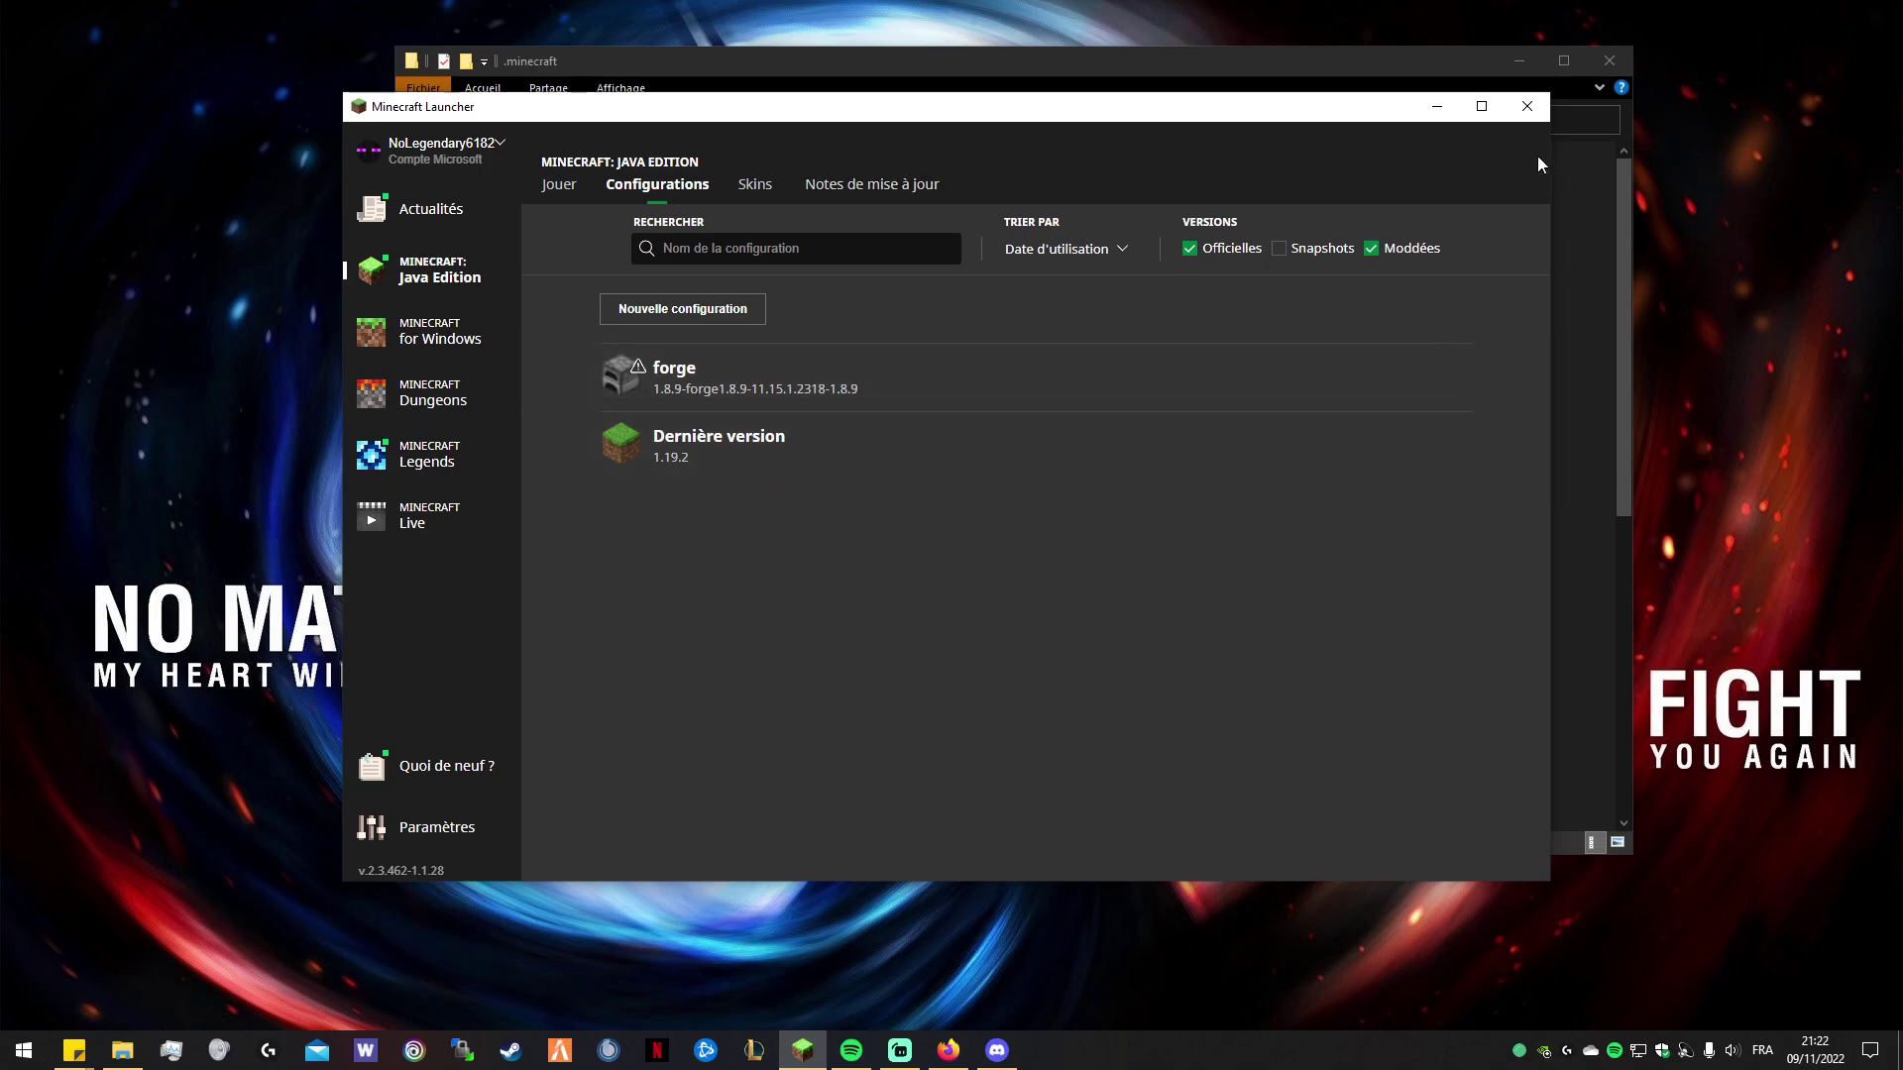
pyautogui.click(1526, 106)
# View the contents of the mods folder in .minecraft, and go back to the parent folder.
pyautogui.click(679, 545)
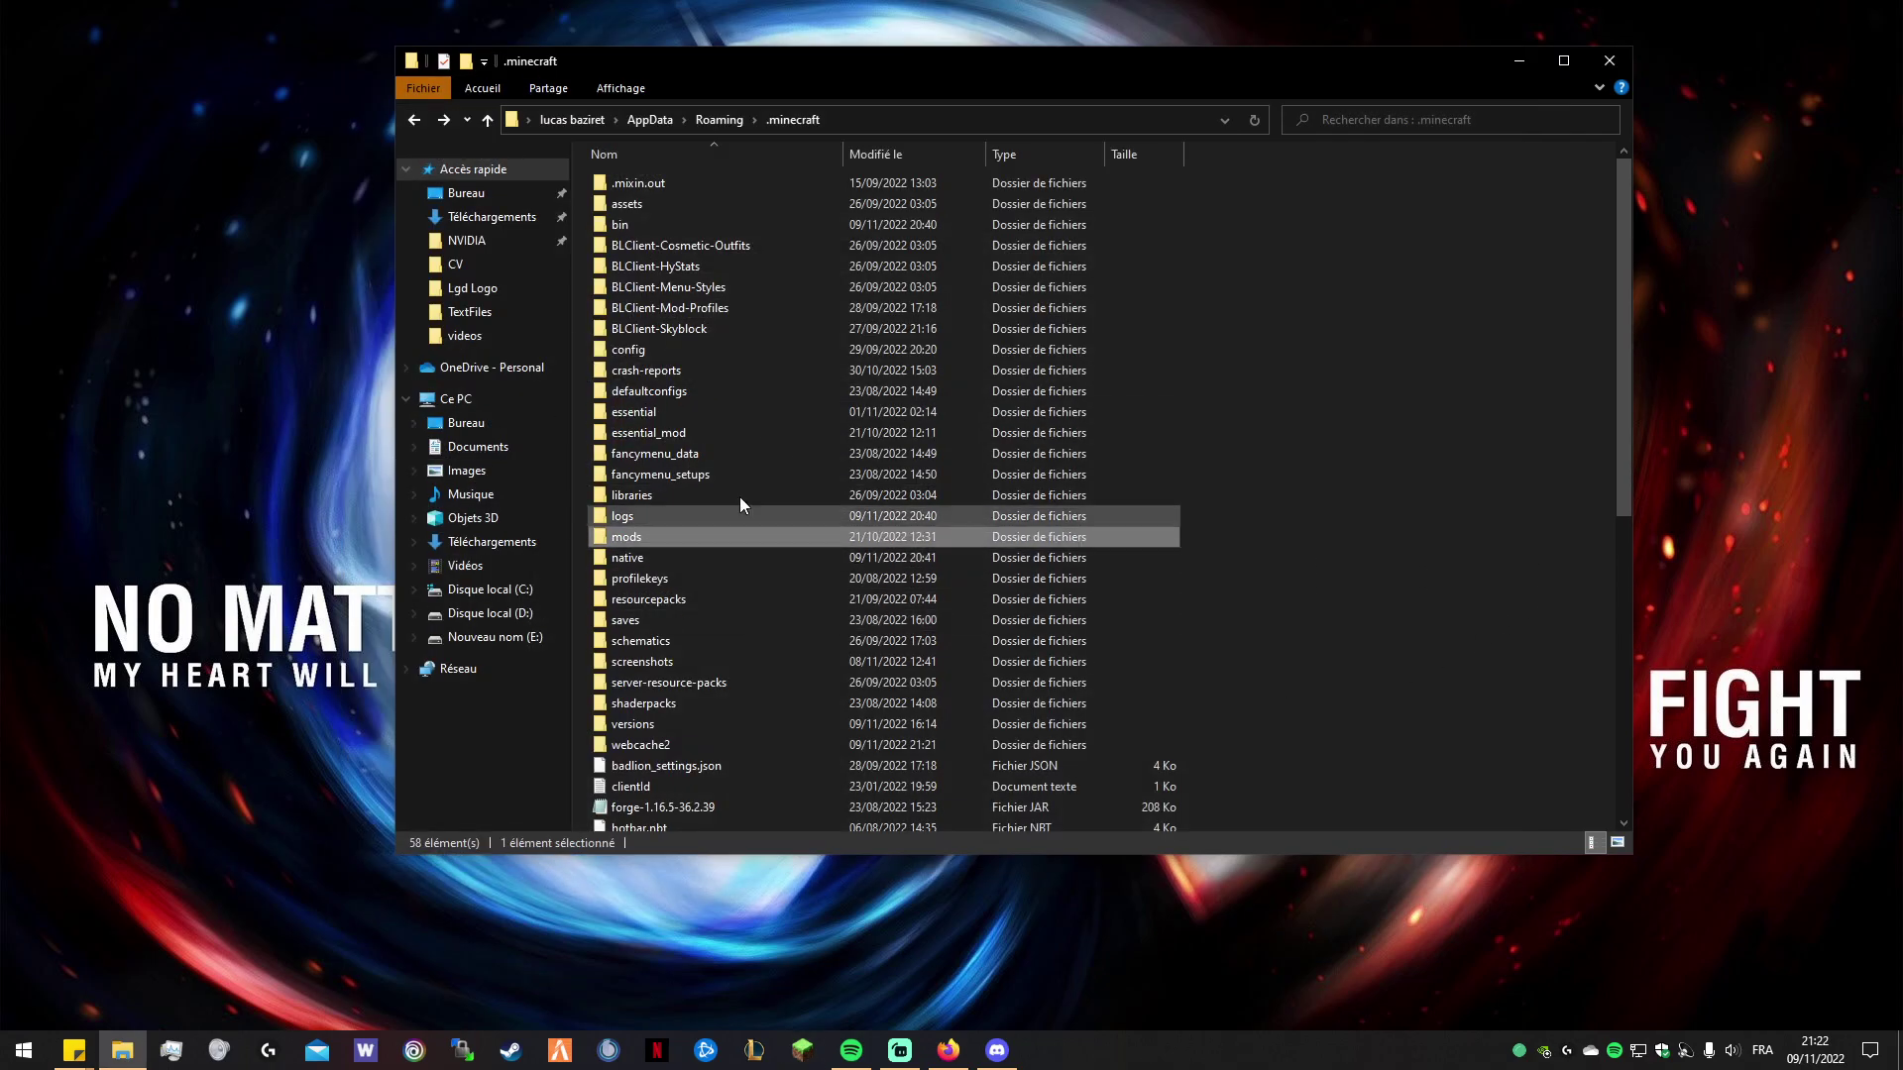
pyautogui.doubleClick(931, 536)
pyautogui.hotkey('alt', 'Left')
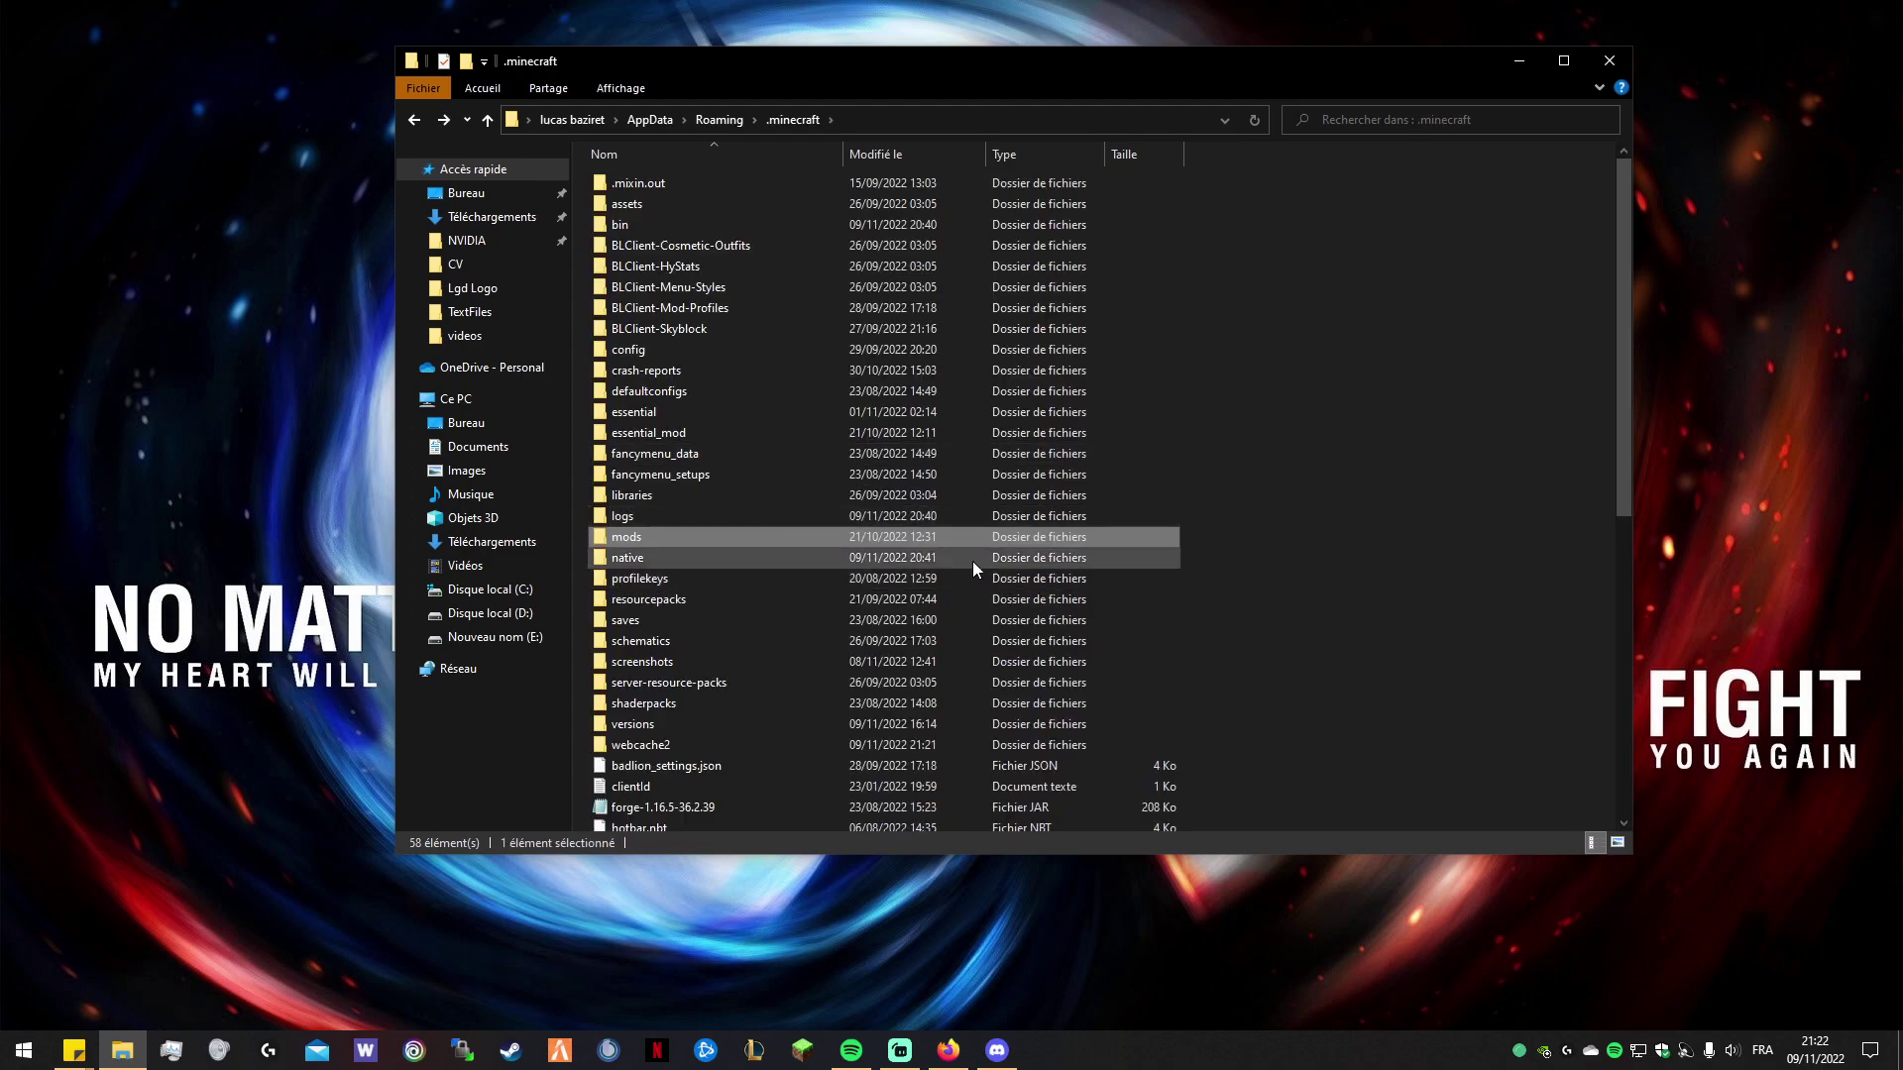
pyautogui.moveTo(1304, 537); pyautogui.dragTo(647, 521)
pyautogui.click(1474, 497)
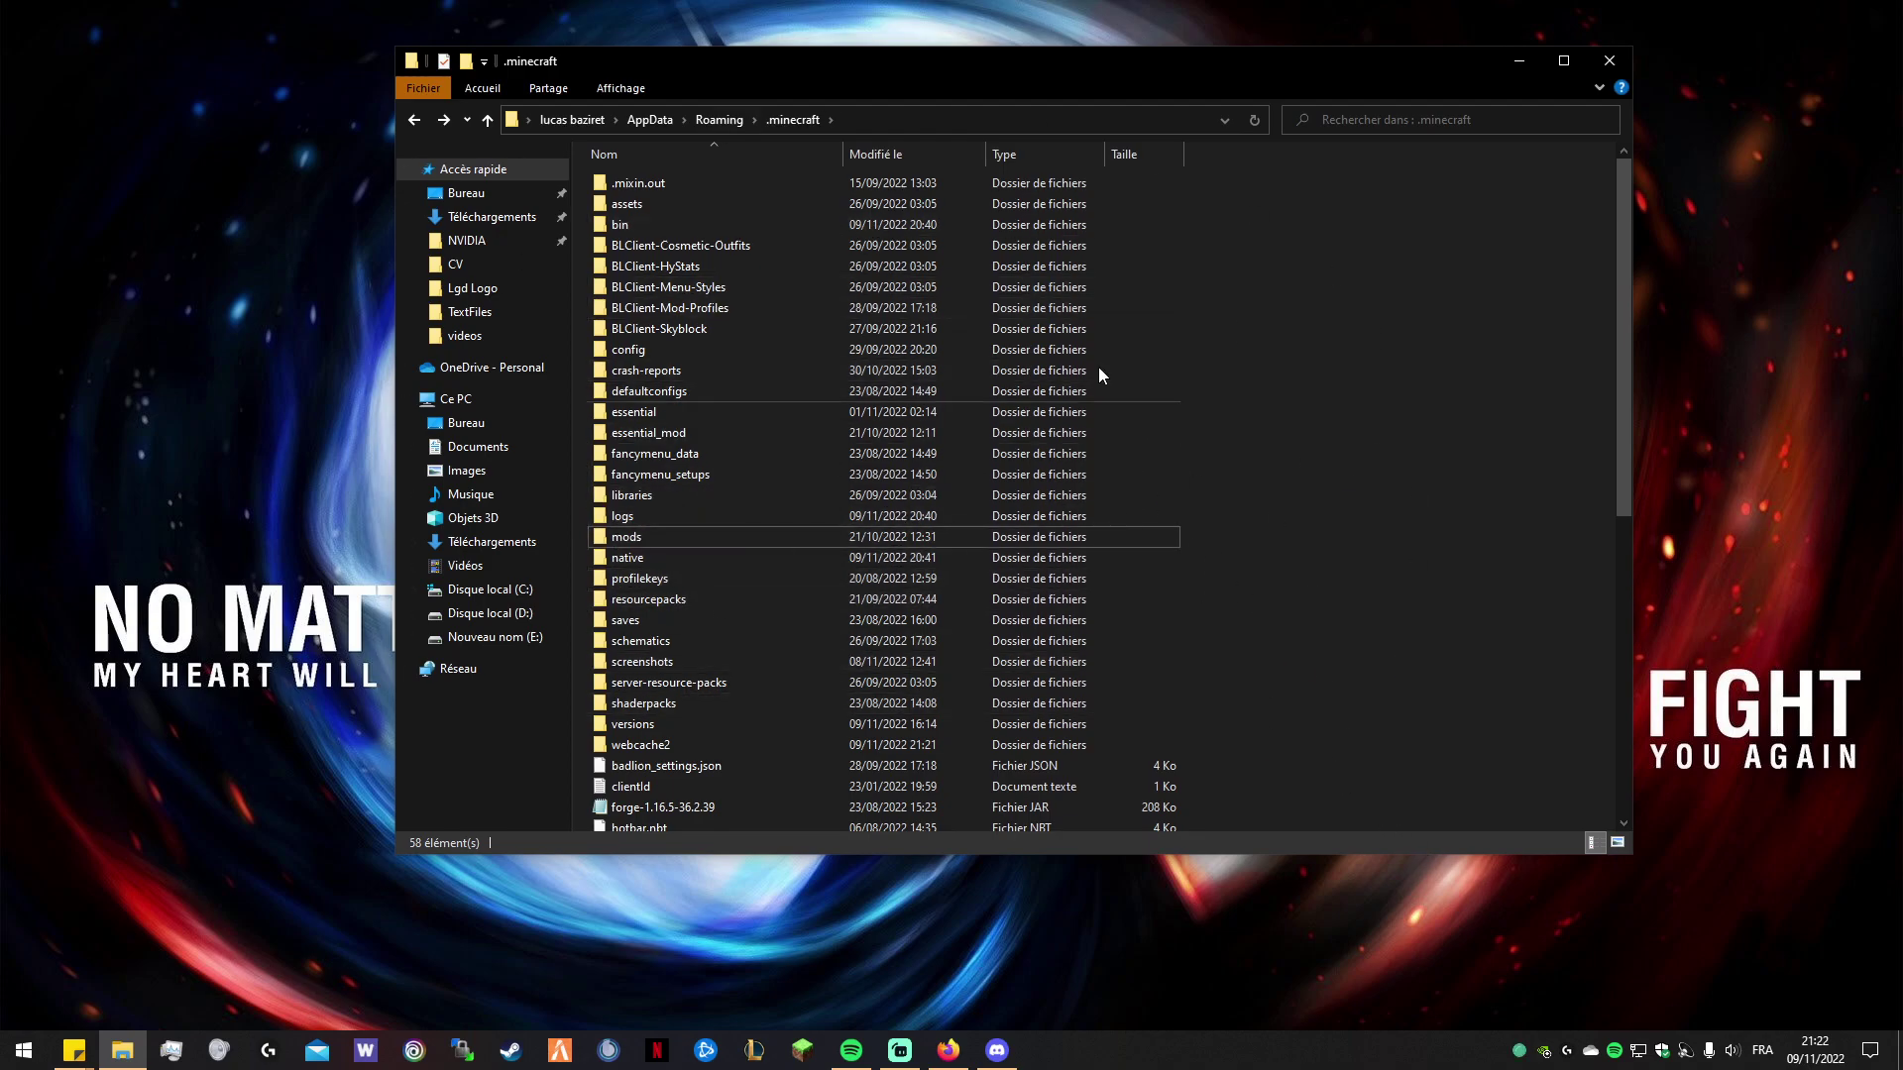
pyautogui.click(1143, 543)
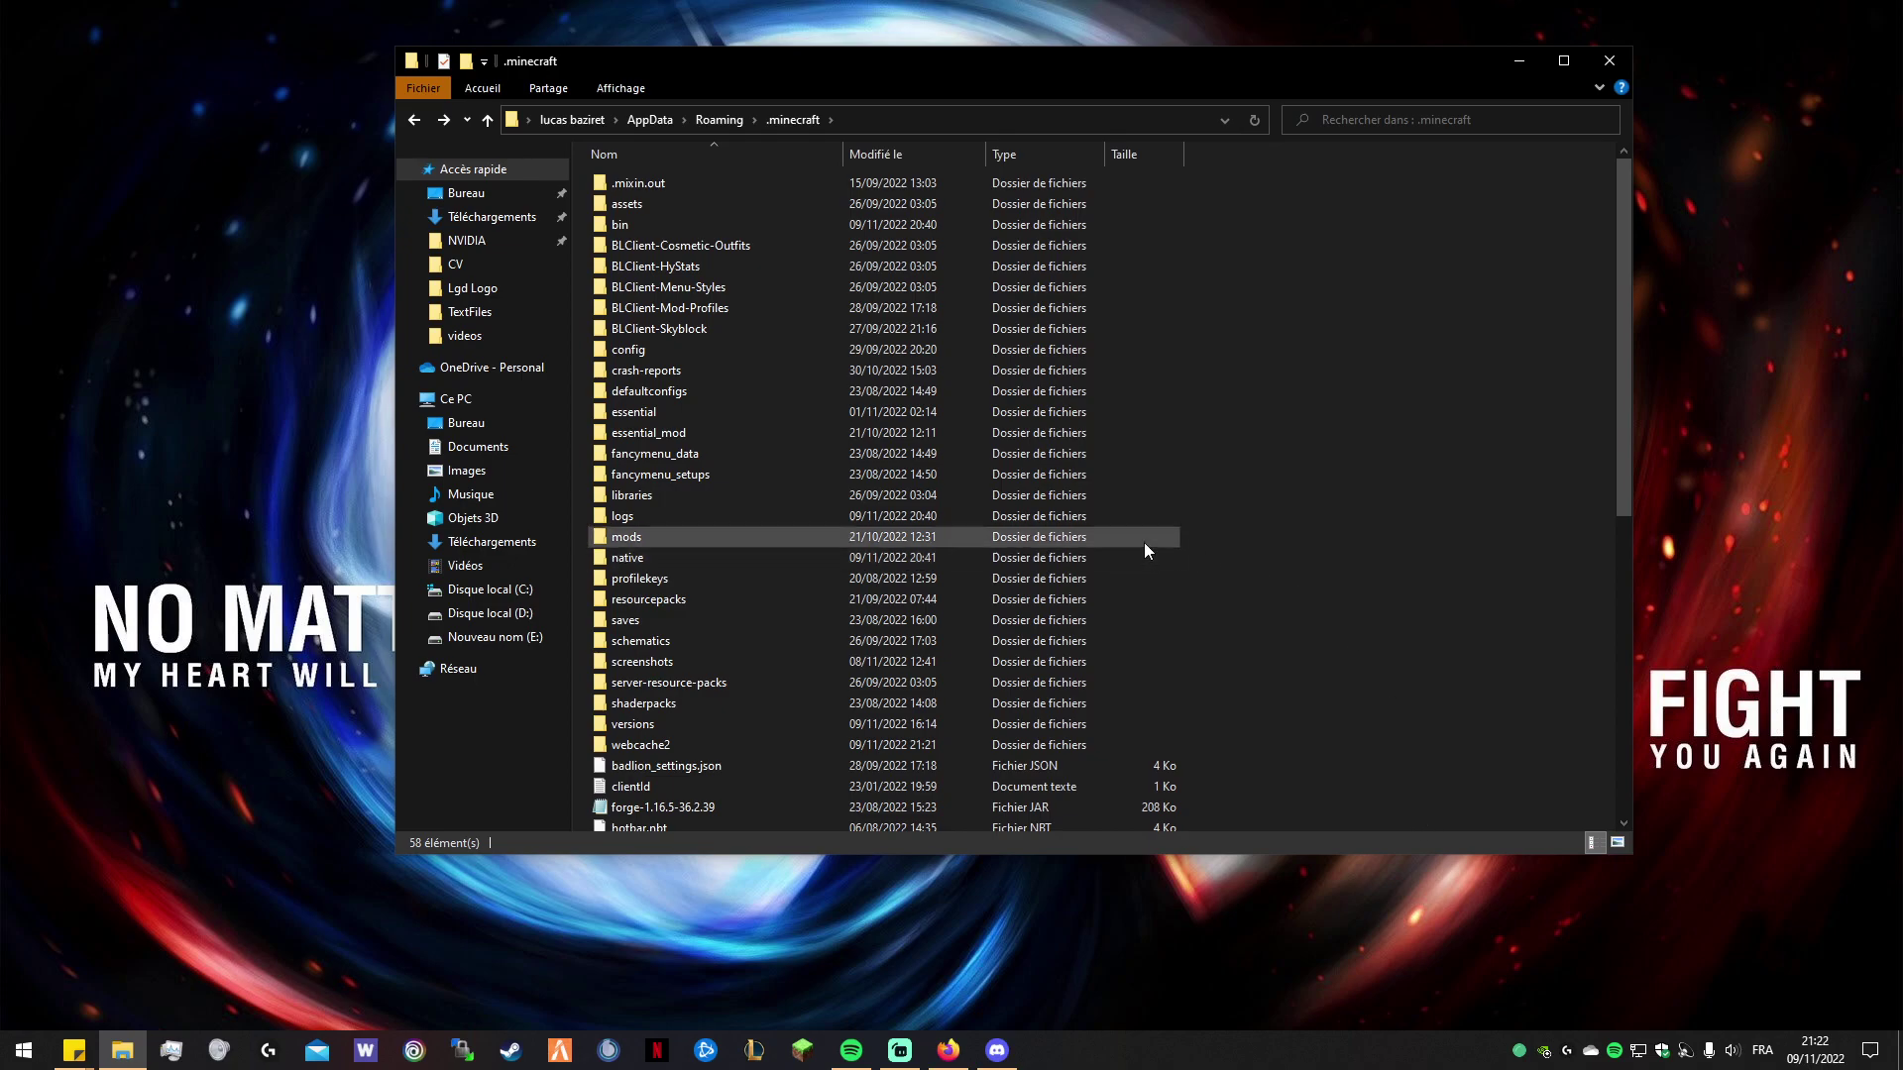
pyautogui.click(1338, 596)
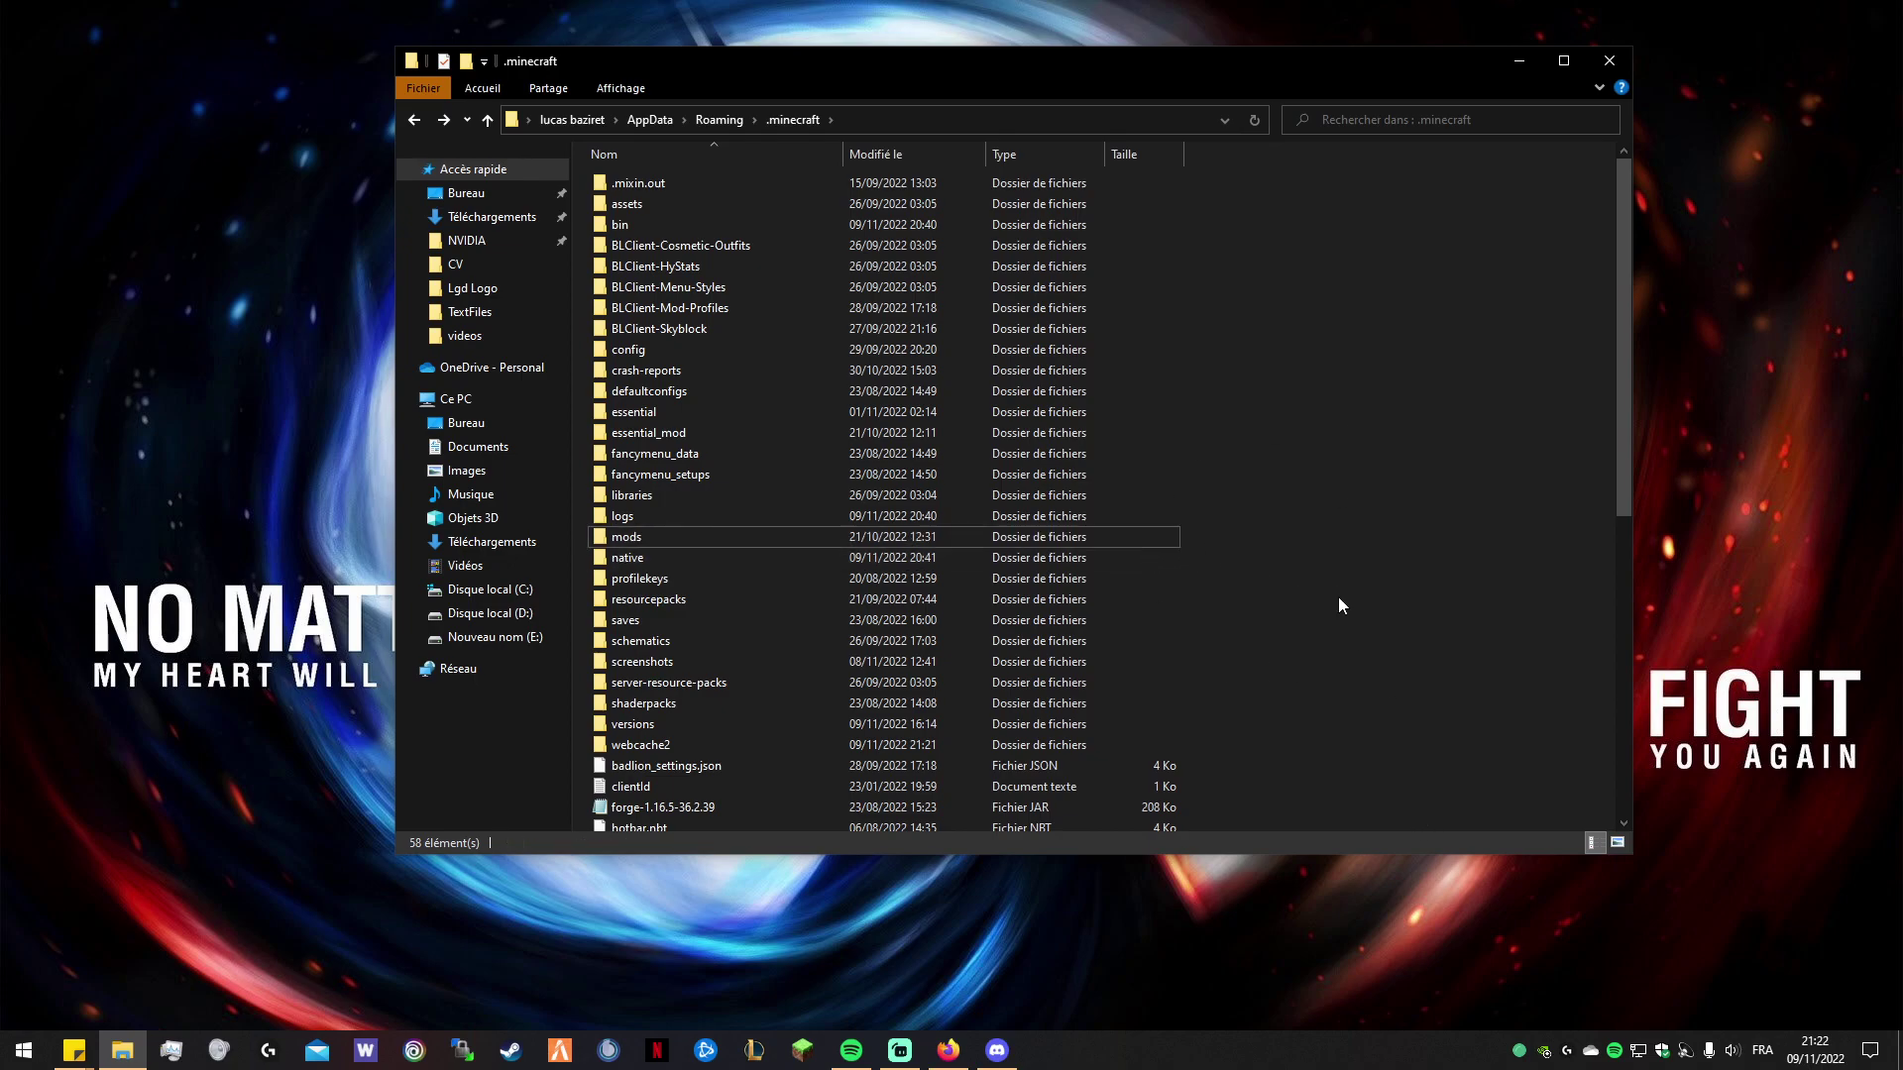
# Move the seven mod JAR files from the desktop into the mods folder of .minecraft.
pyautogui.doubleClick(776, 538)
pyautogui.moveTo(708, 471); pyautogui.dragTo(333, 431)
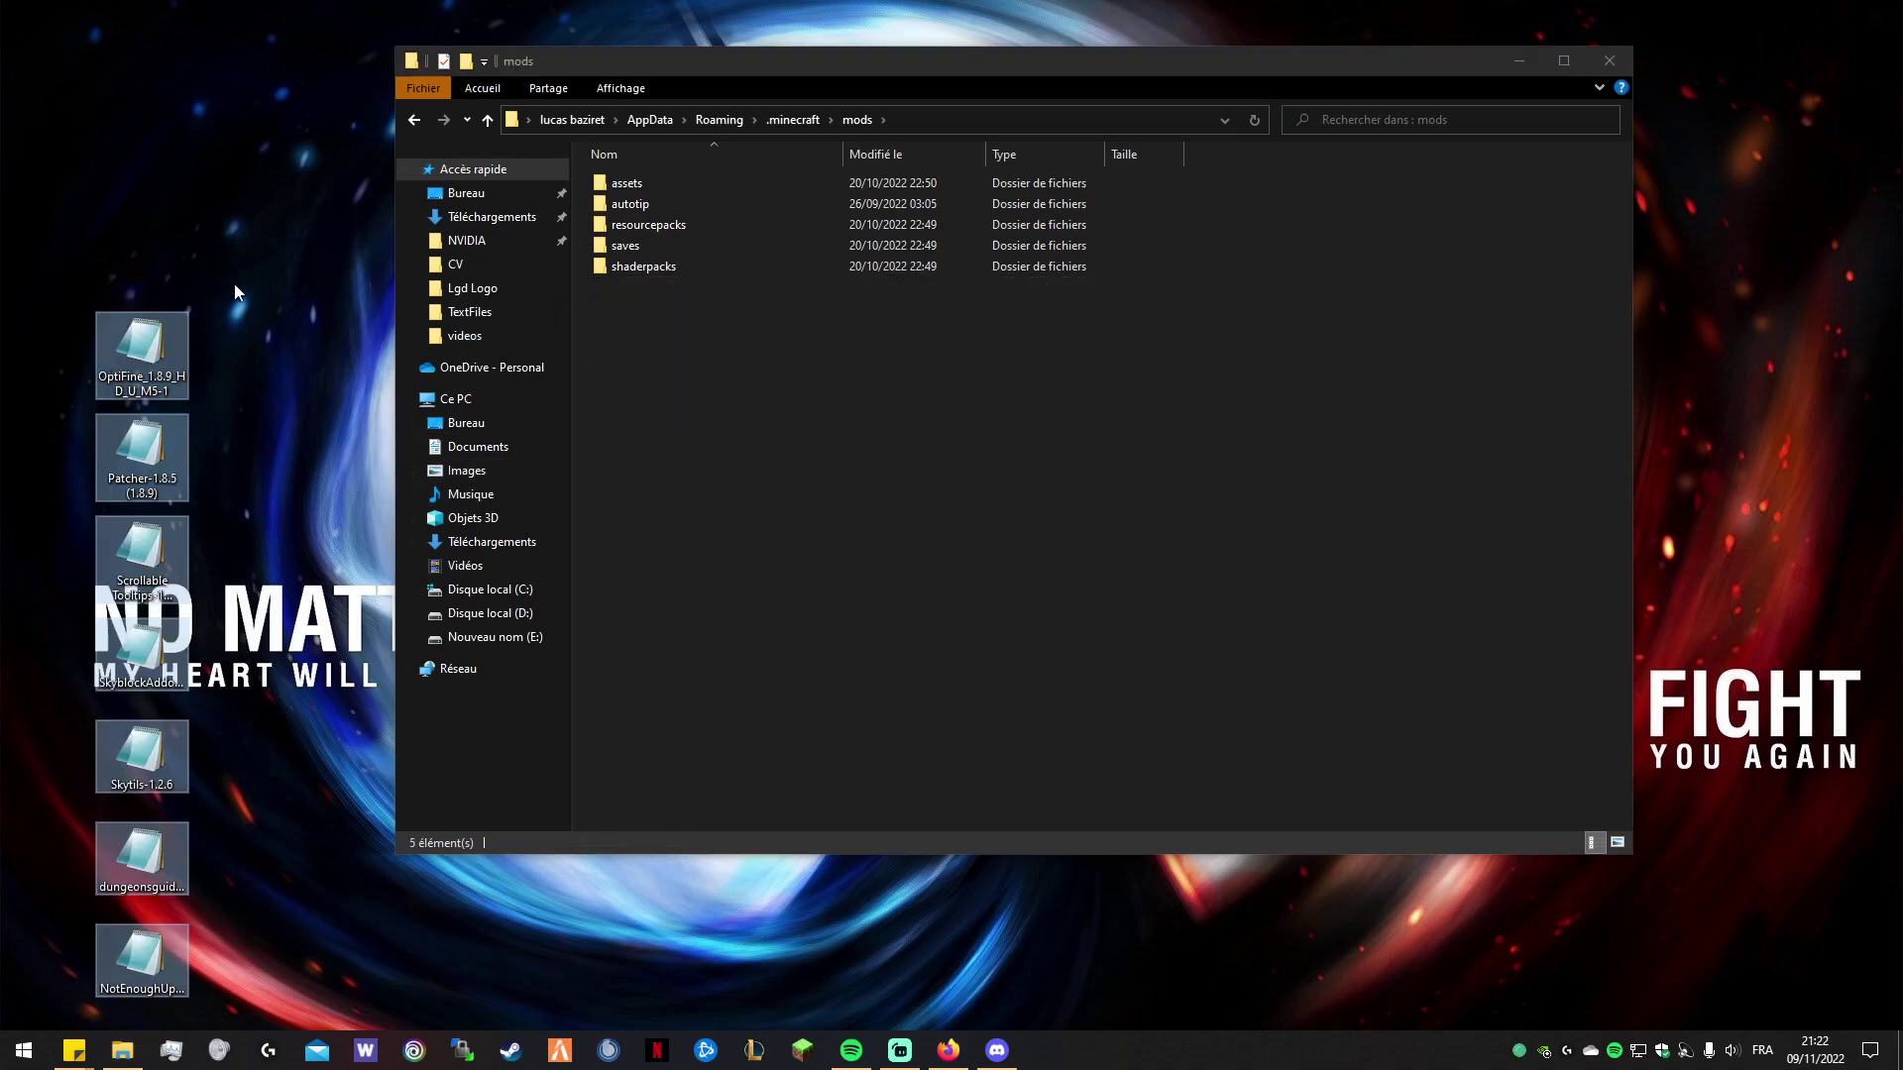
pyautogui.moveTo(6, 223); pyautogui.dragTo(265, 1001)
pyautogui.click(955, 446)
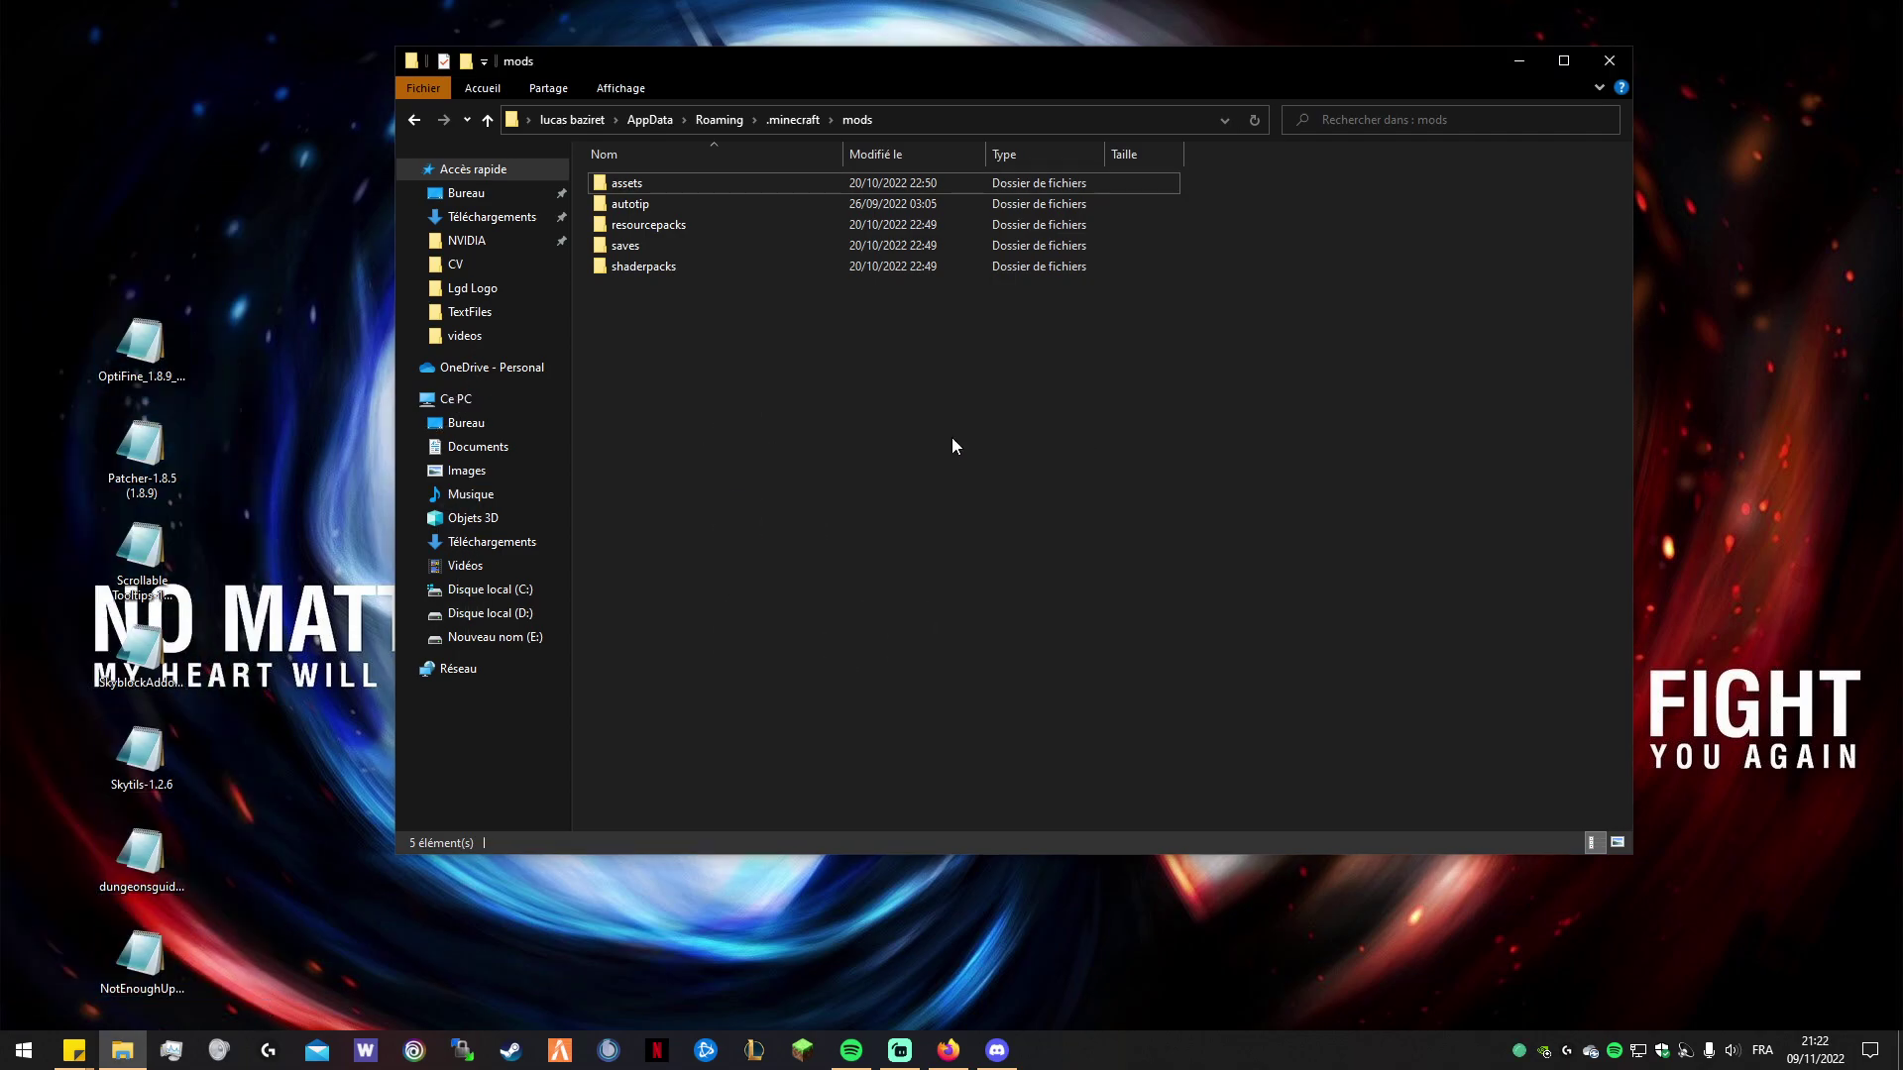
pyautogui.hotkey('ctrl', 'v')
pyautogui.click(1232, 455)
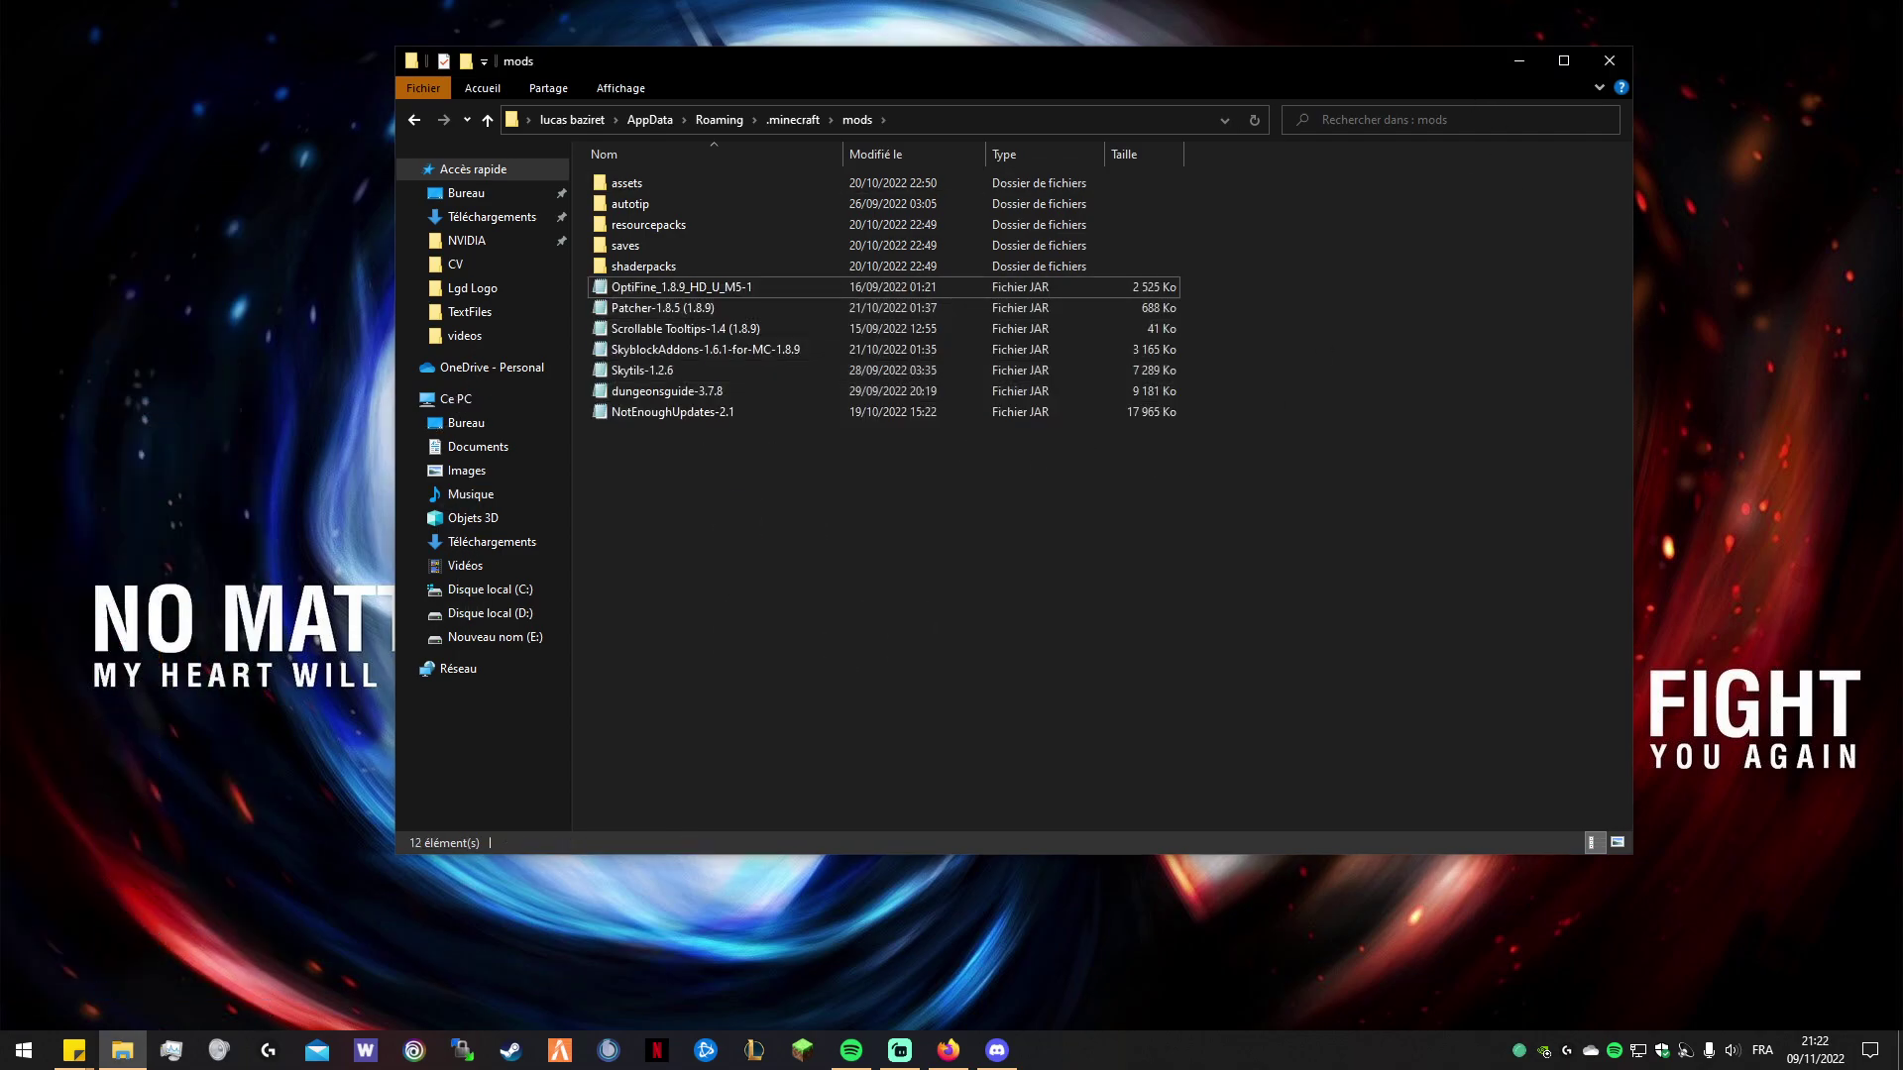
# Switch to Firefox, close the AdFoc.us tab and search the web for "neu skyblock".
pyautogui.click(948, 1049)
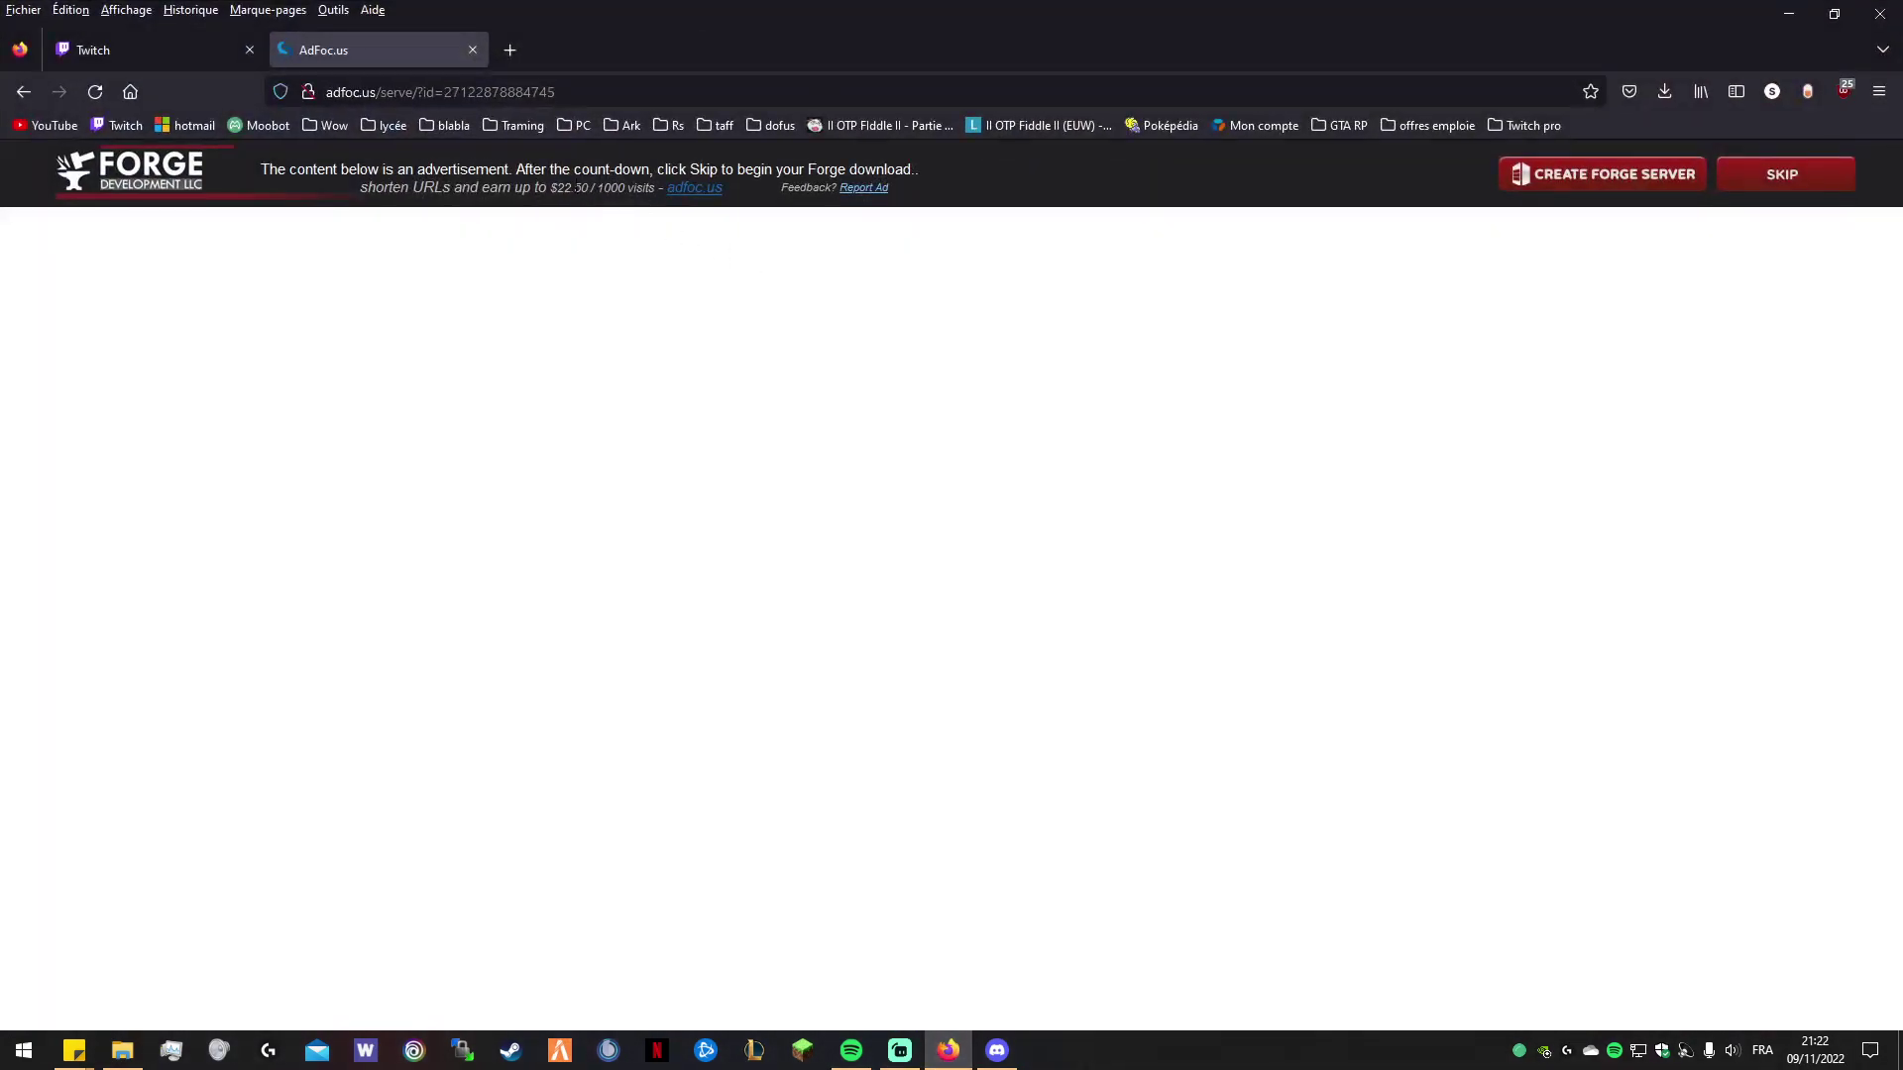
pyautogui.click(474, 52)
pyautogui.click(299, 53)
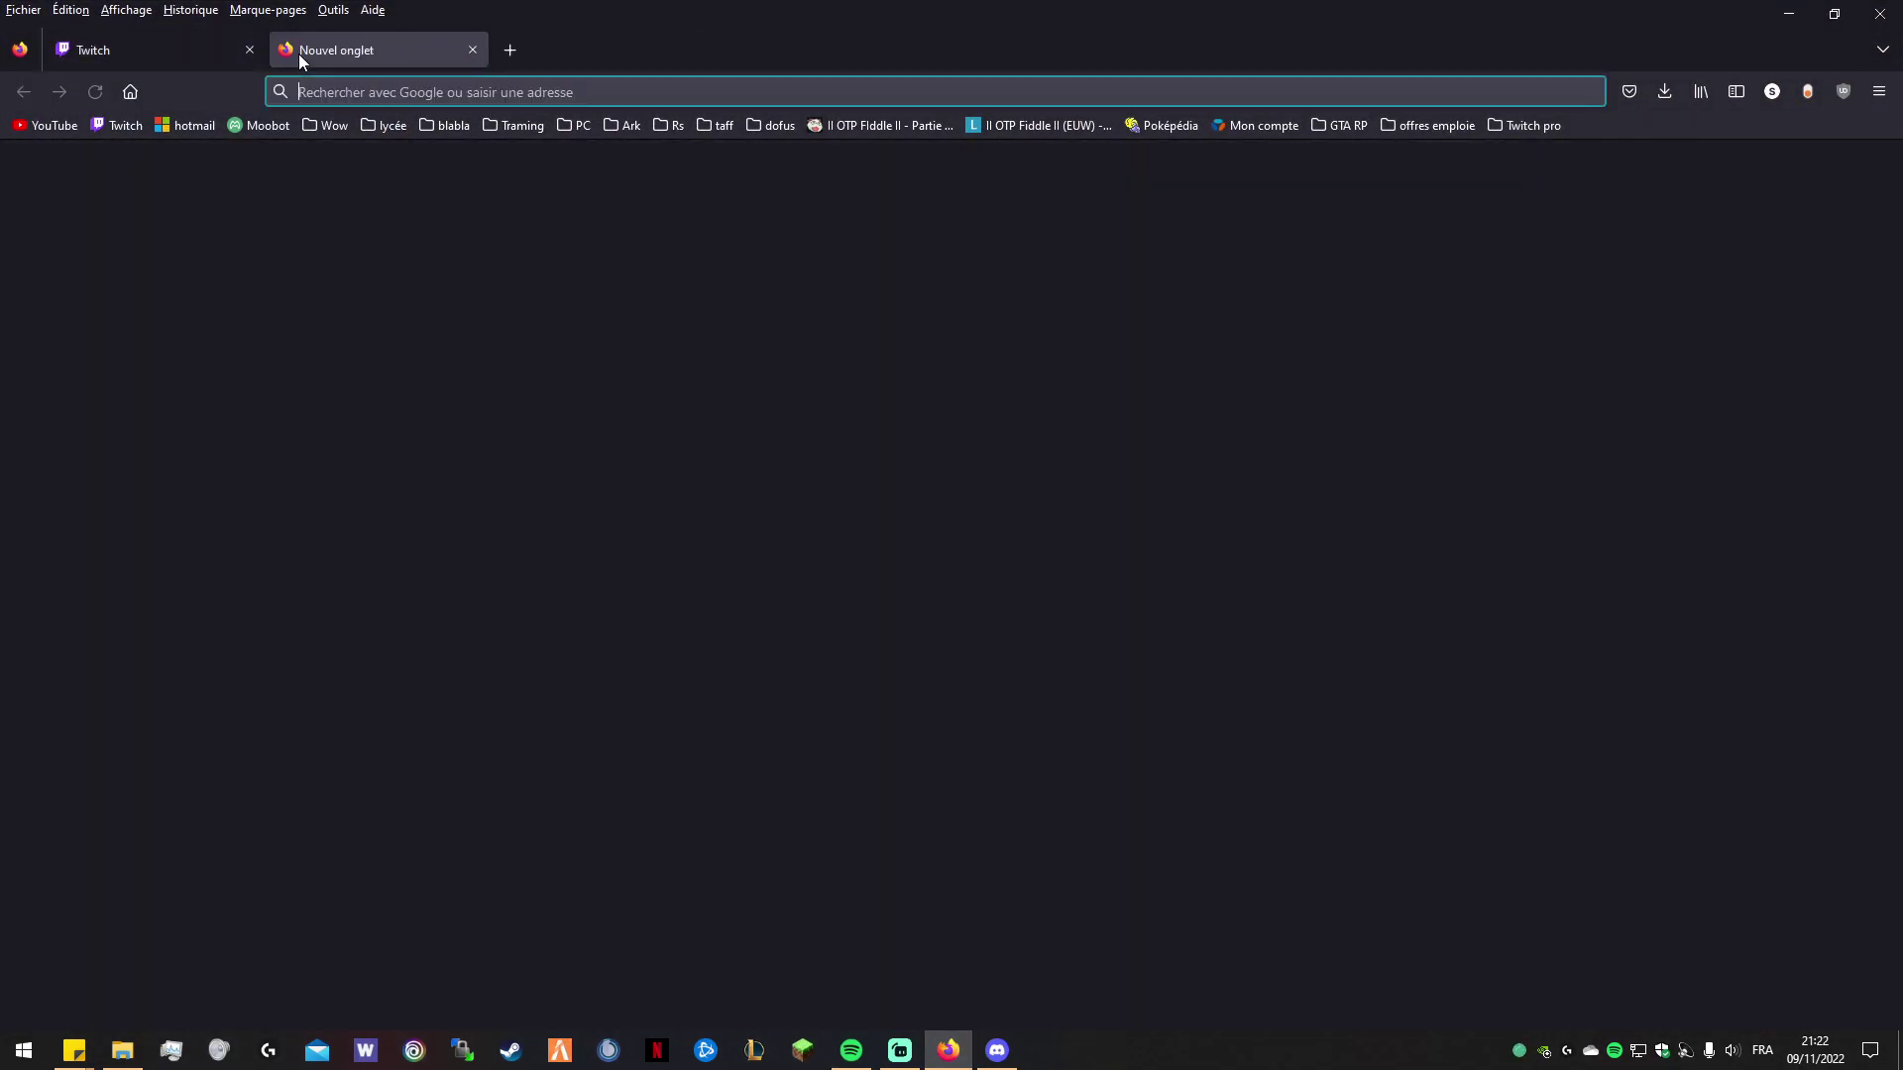
pyautogui.write('n')
pyautogui.press('BackSpace')
pyautogui.write('neu')
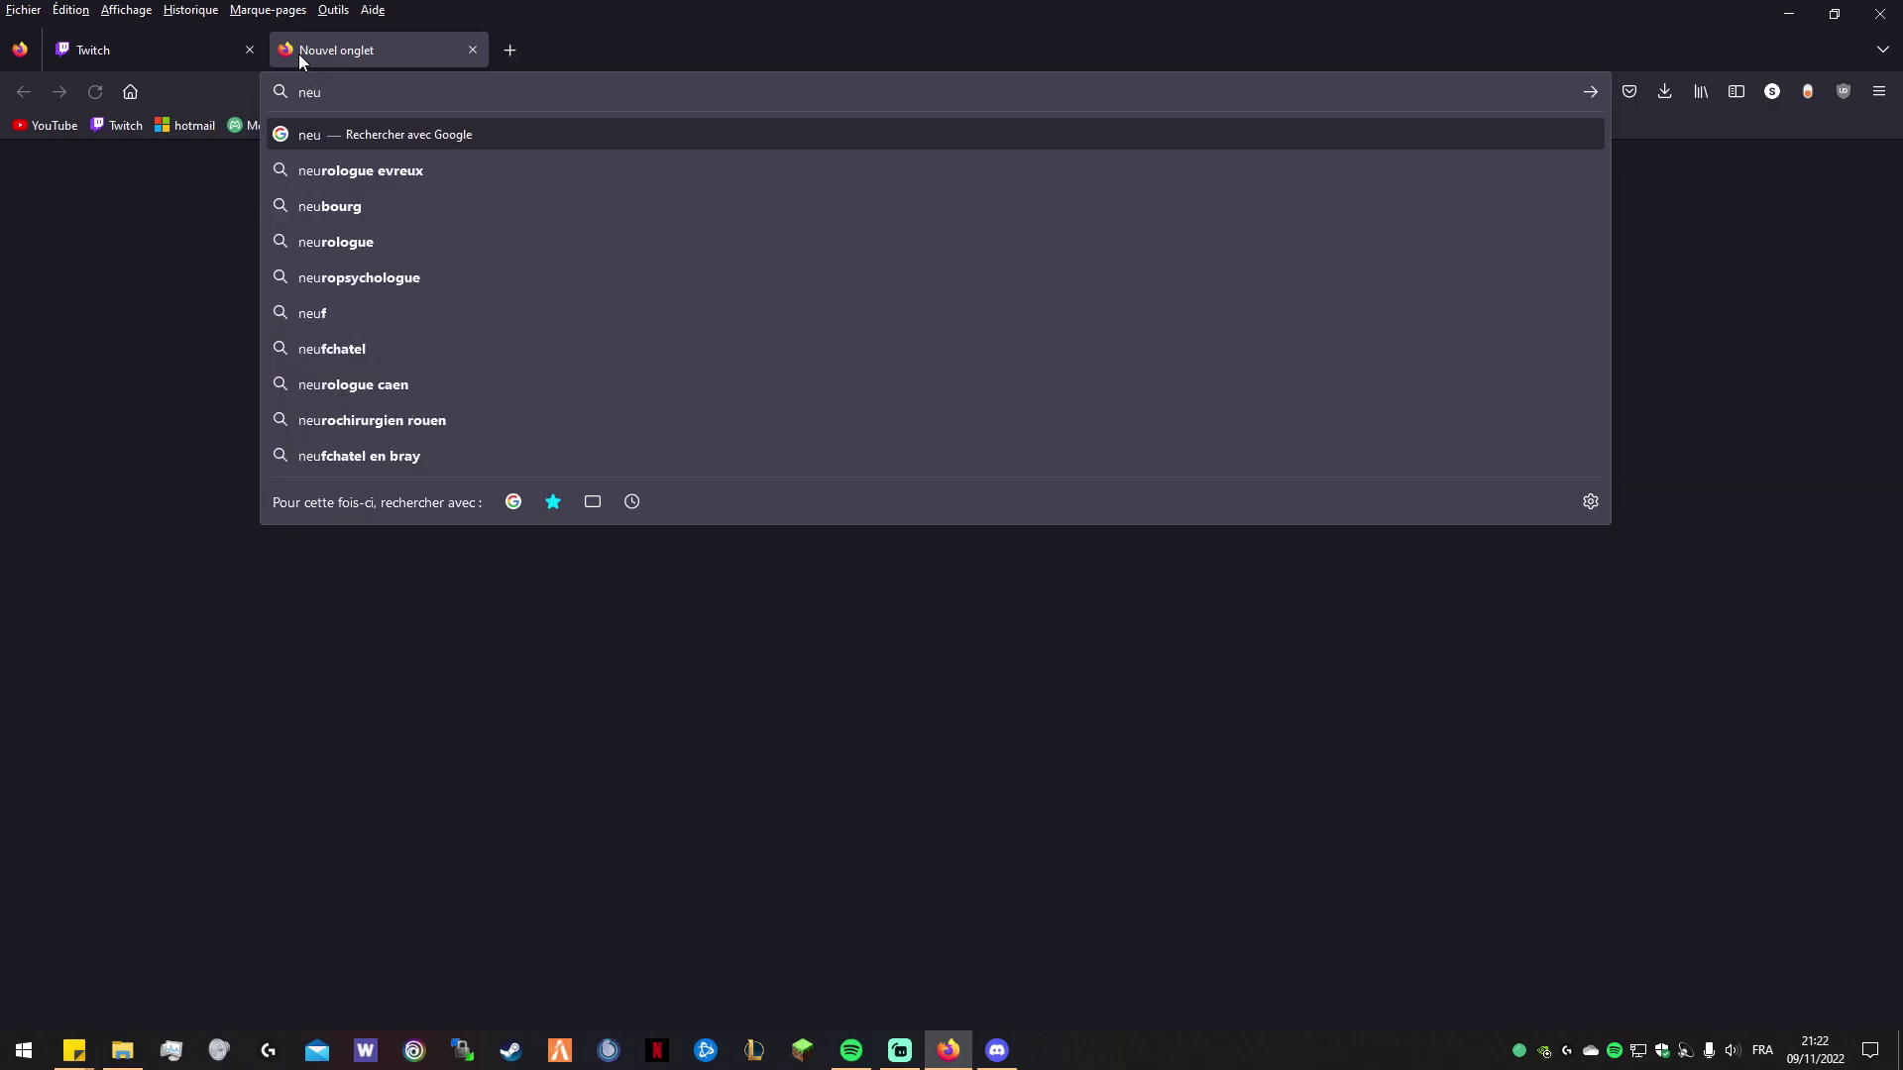
pyautogui.write(' skyblock')
pyautogui.press('Return')
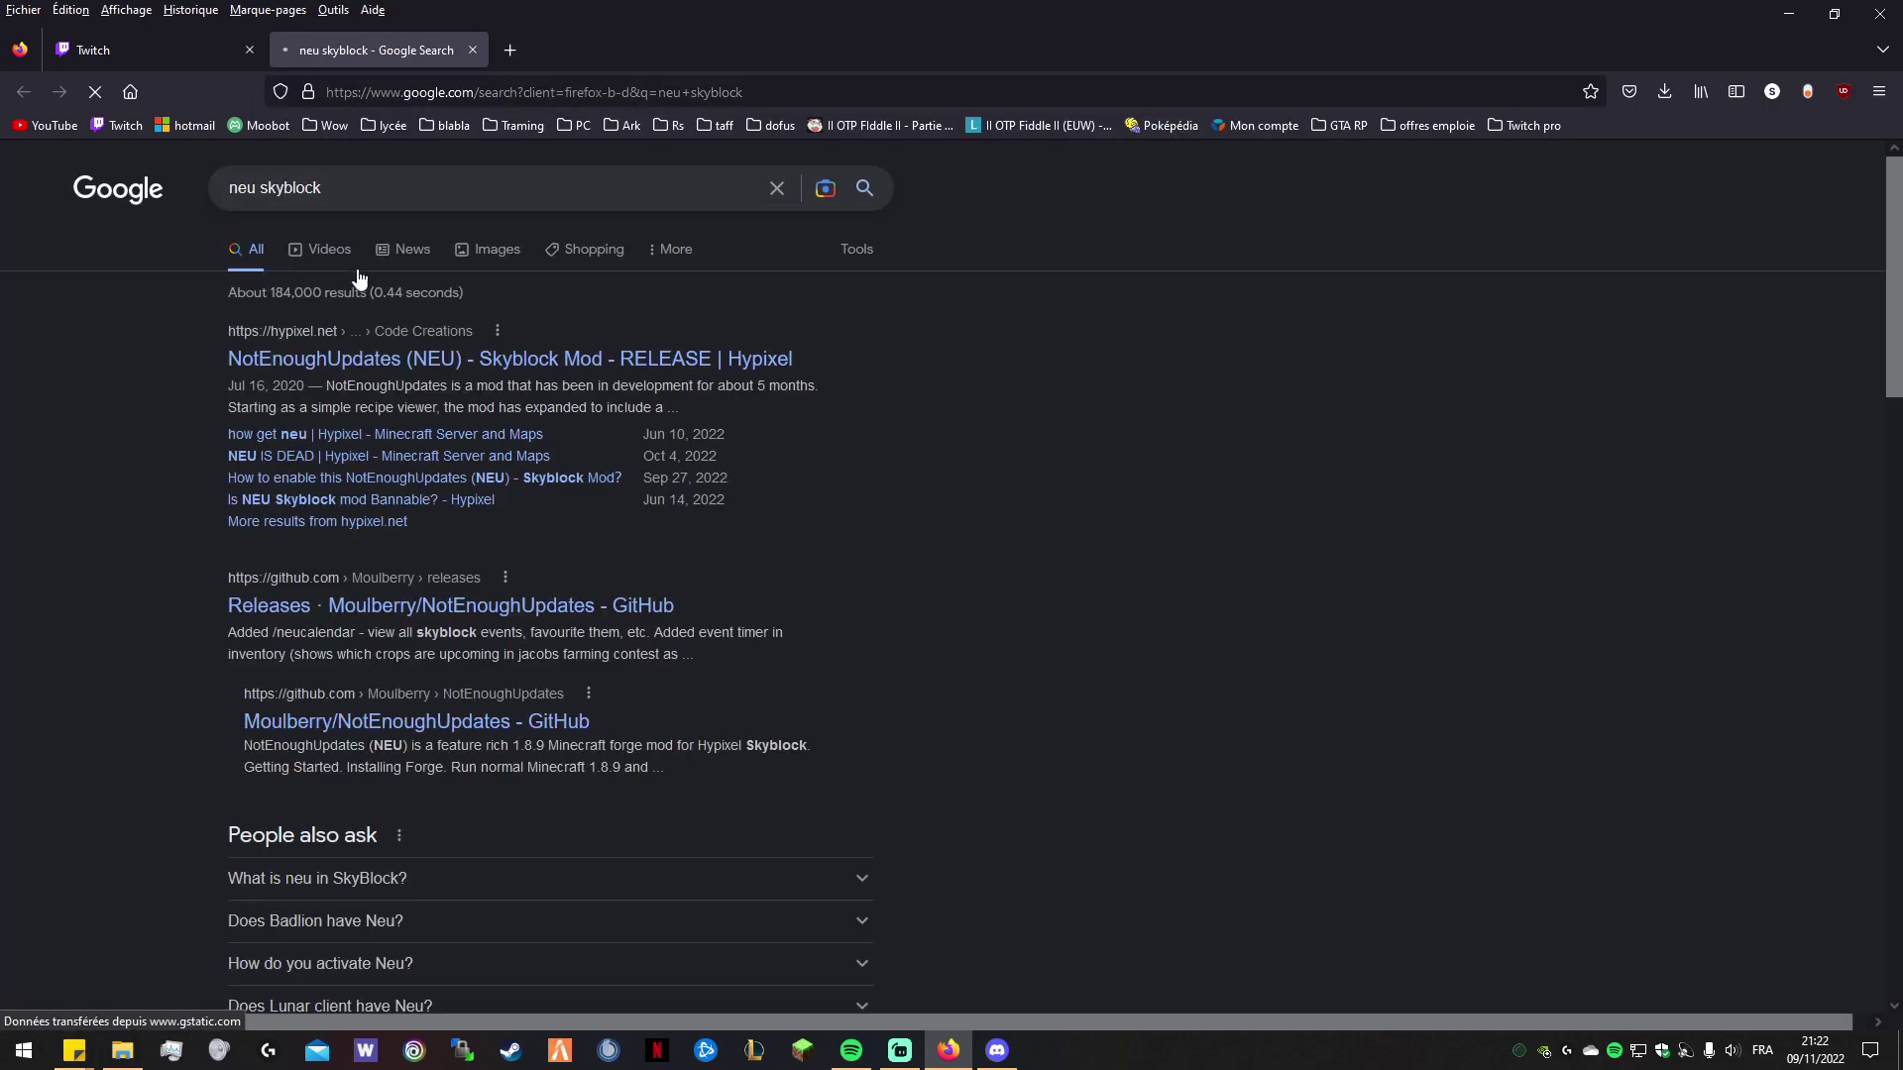
# Open the Hypixel NotEnoughUpdates (NEU) thread, reveal its GitHub releases link and open it.
pyautogui.click(381, 361)
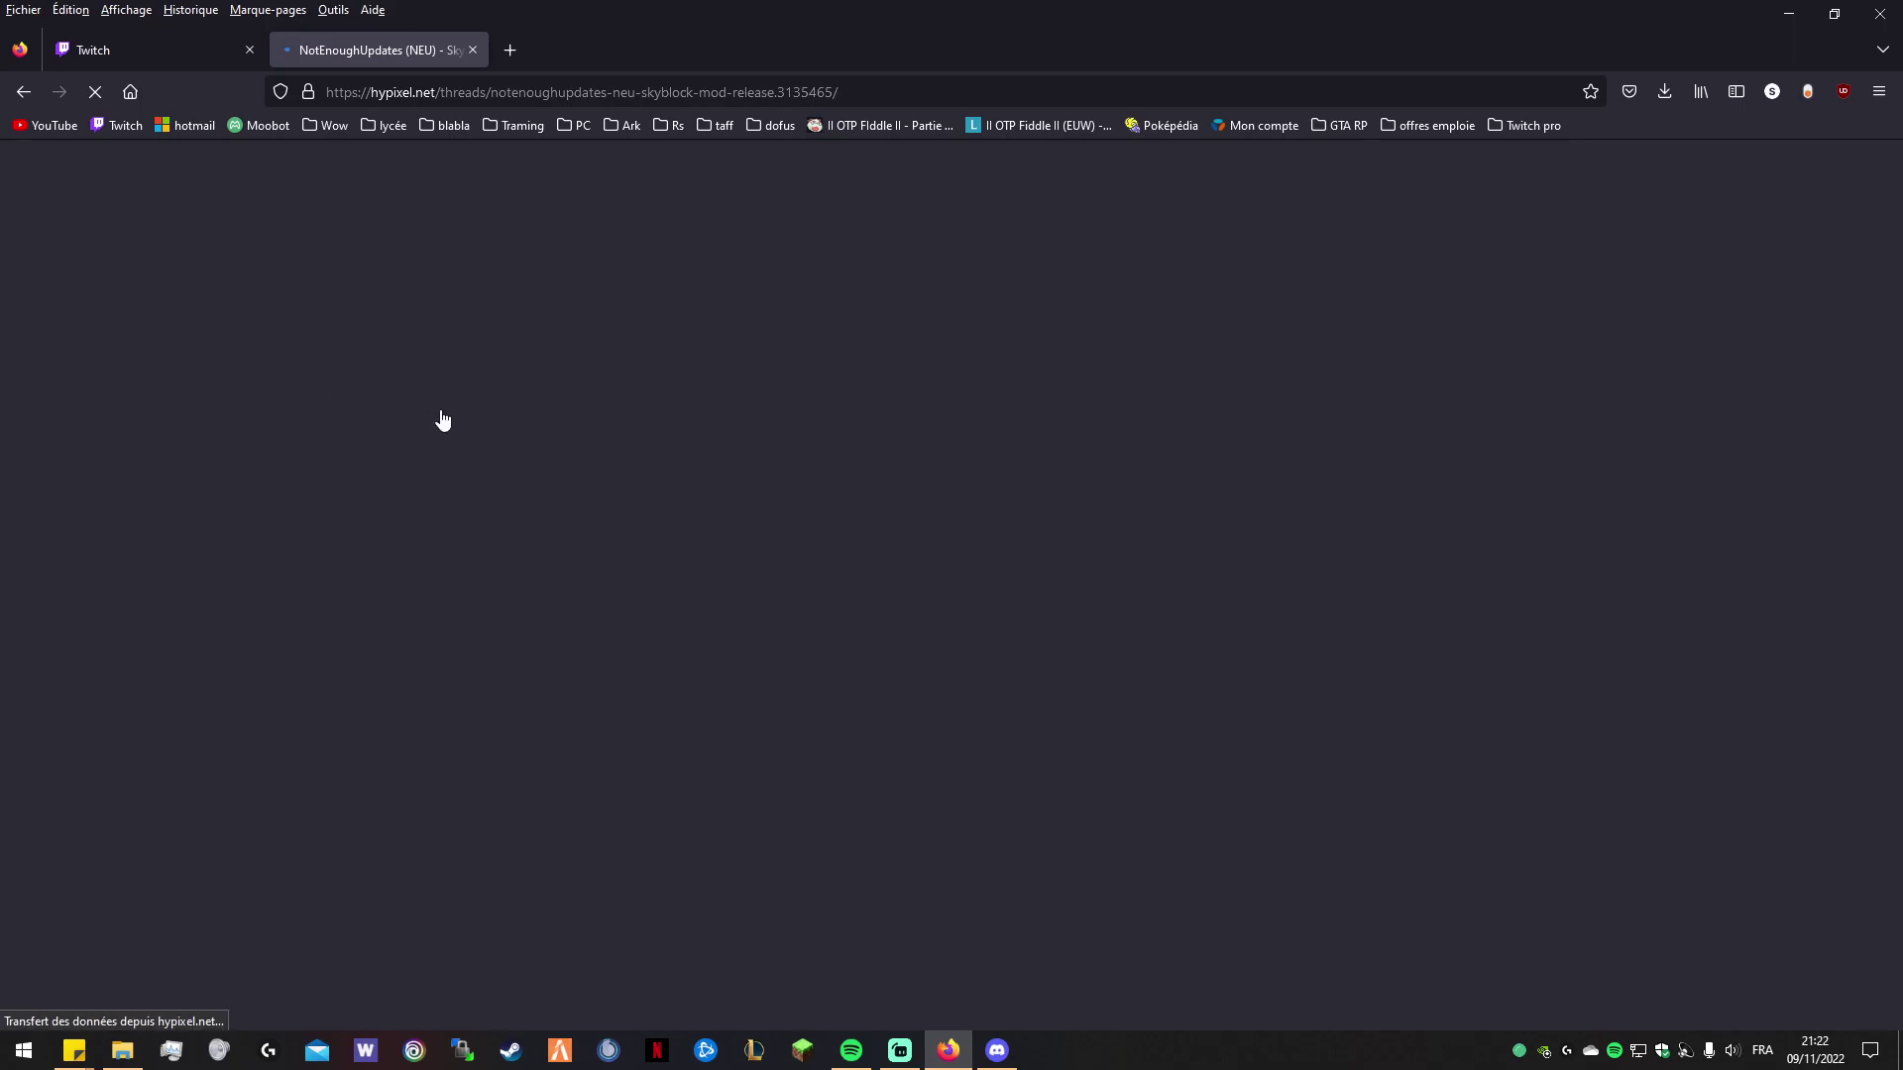
pyautogui.scroll(-5, 764, 447)
pyautogui.hotkey('alt', 'Left')
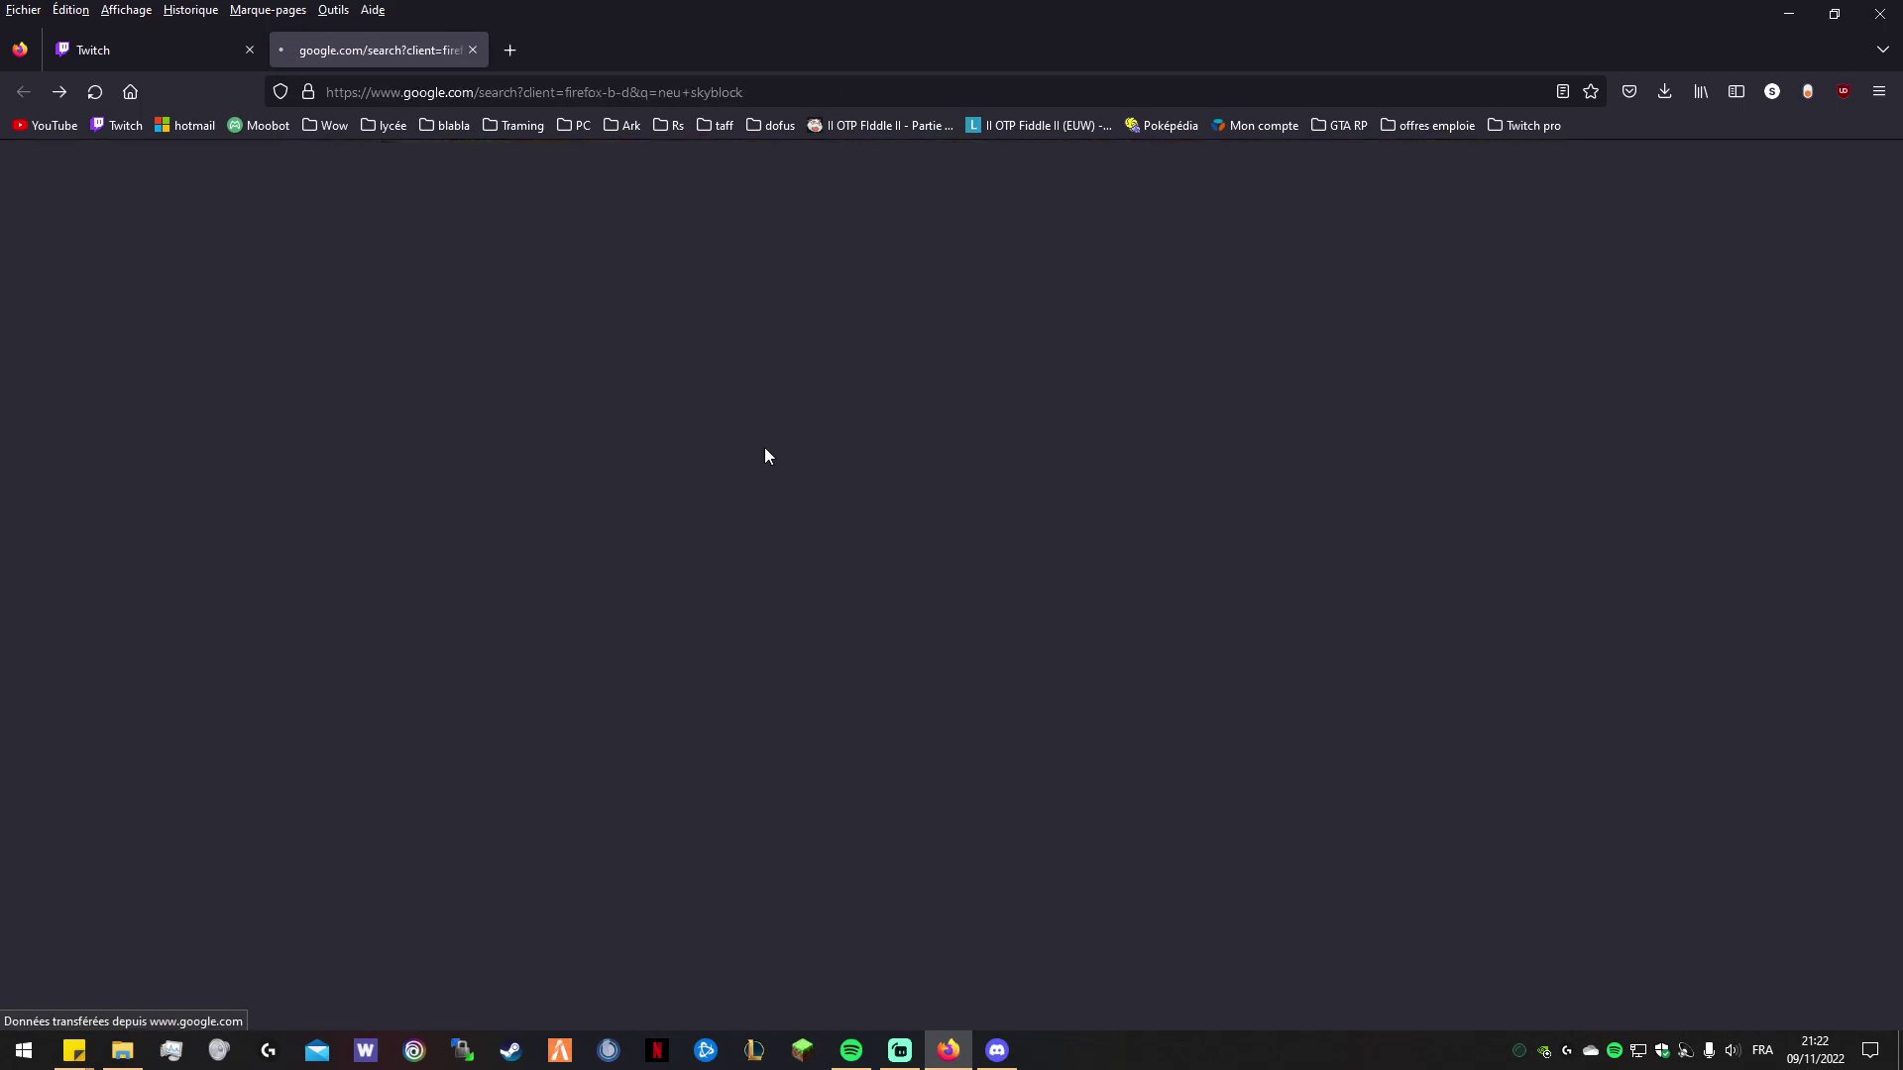
pyautogui.click(569, 363)
pyautogui.scroll(-9, 764, 565)
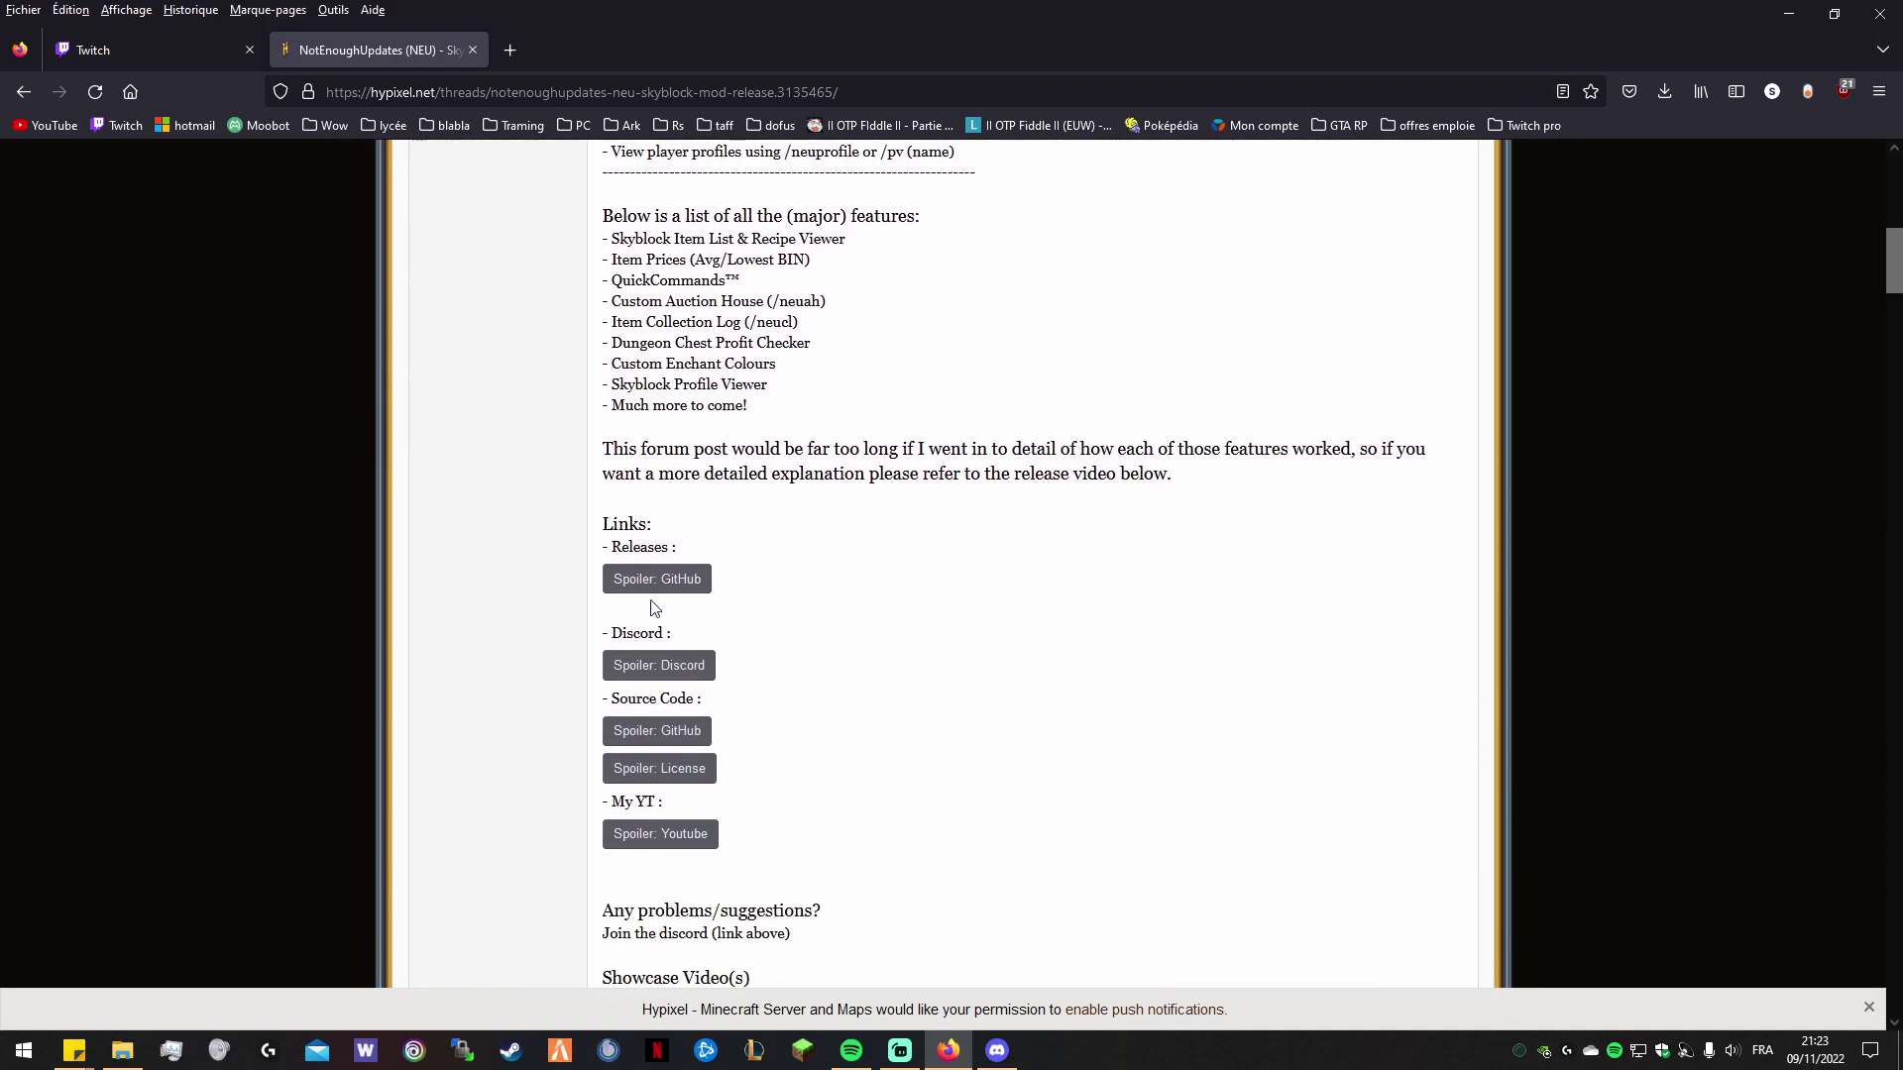
pyautogui.click(670, 580)
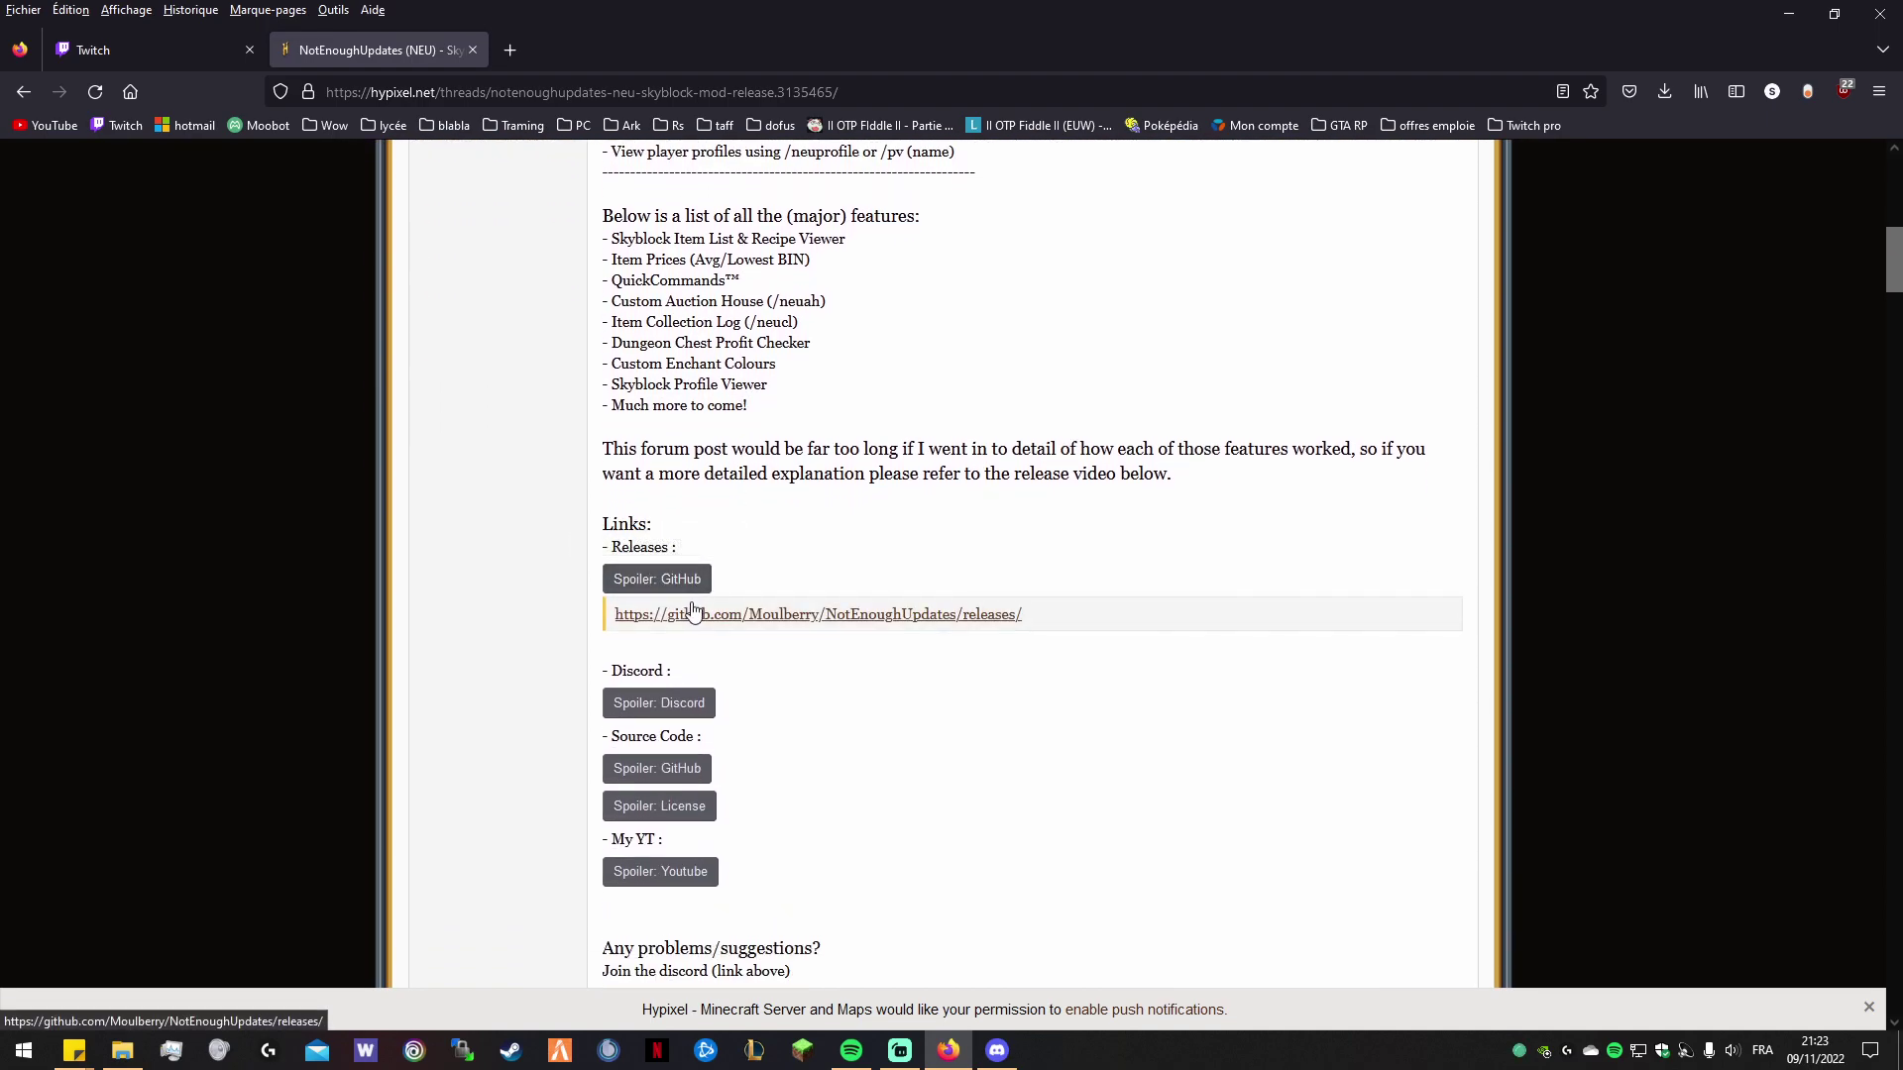
pyautogui.click(694, 611)
# View the top of the Hypixel NotEnoughUpdates thread, and return to the GitHub releases page.
pyautogui.moveTo(803, 47); pyautogui.dragTo(424, 51)
pyautogui.click(424, 51)
pyautogui.scroll(9, 706, 329)
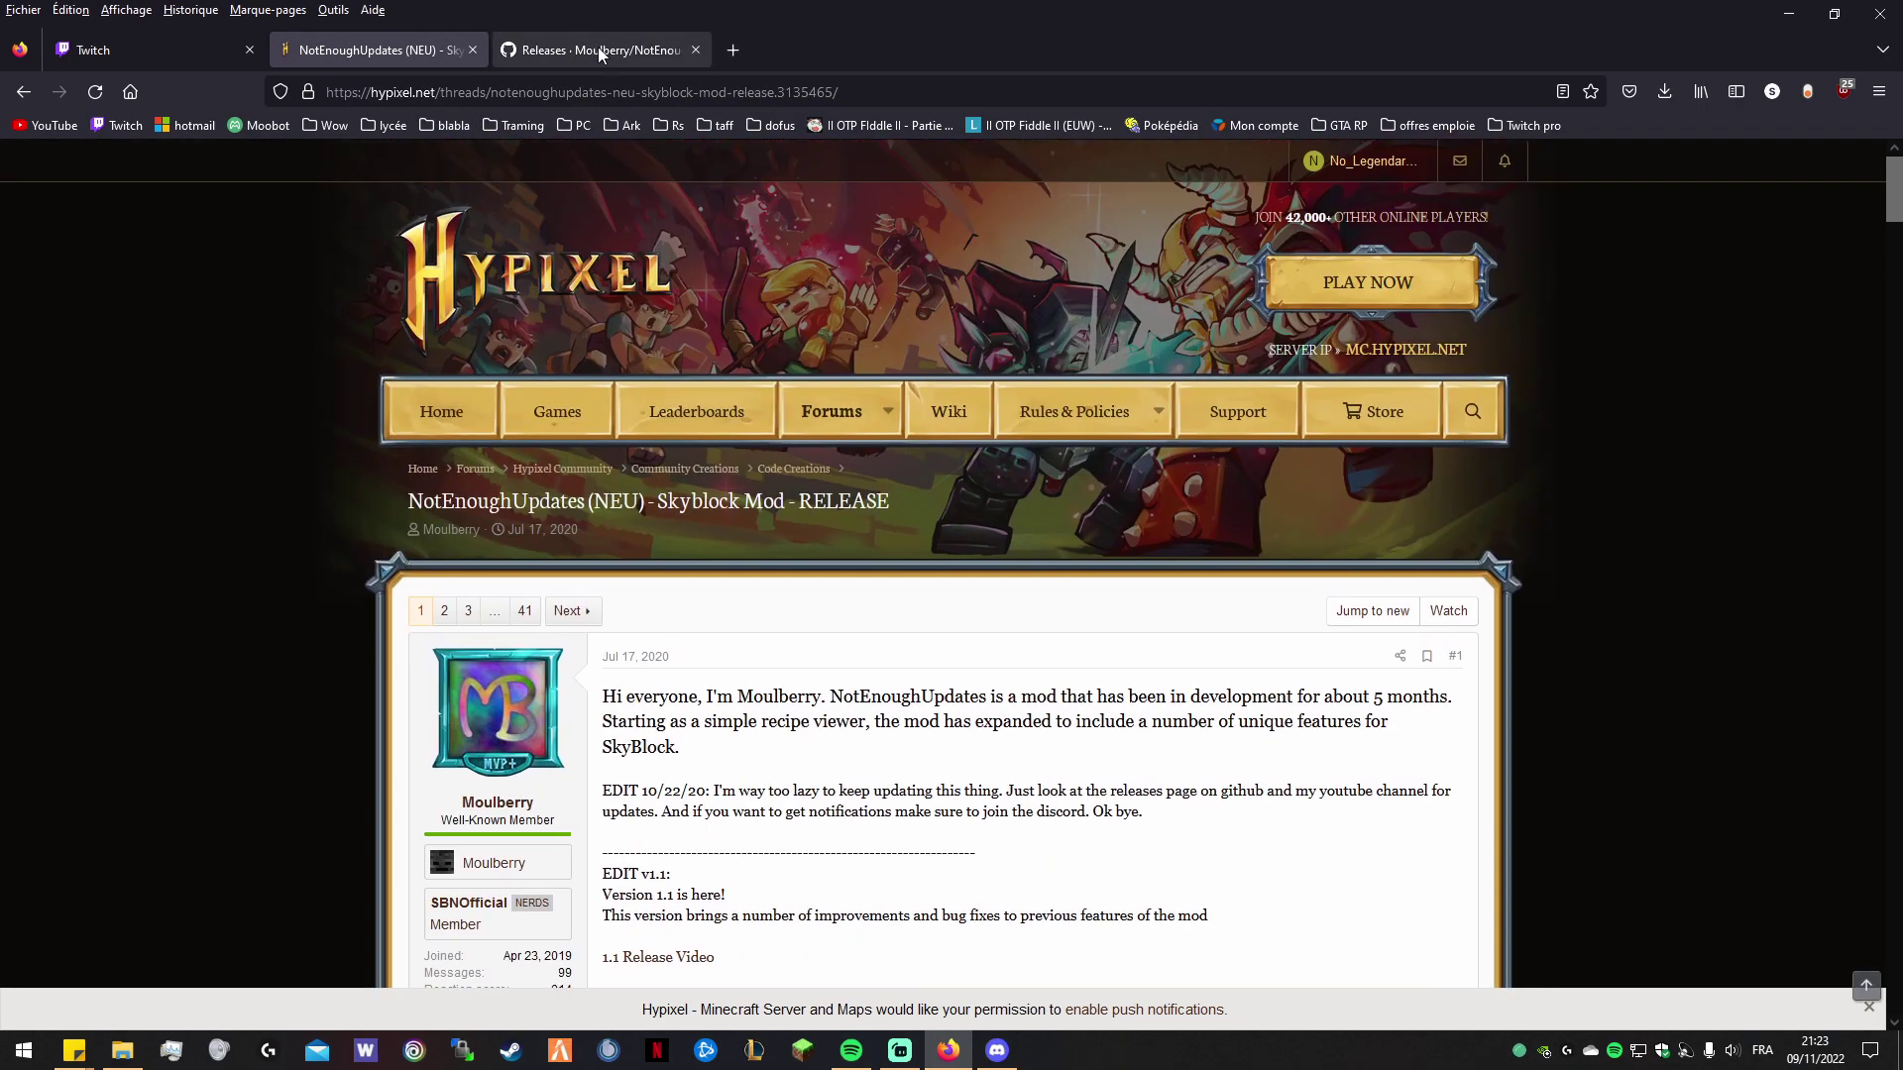
pyautogui.click(605, 68)
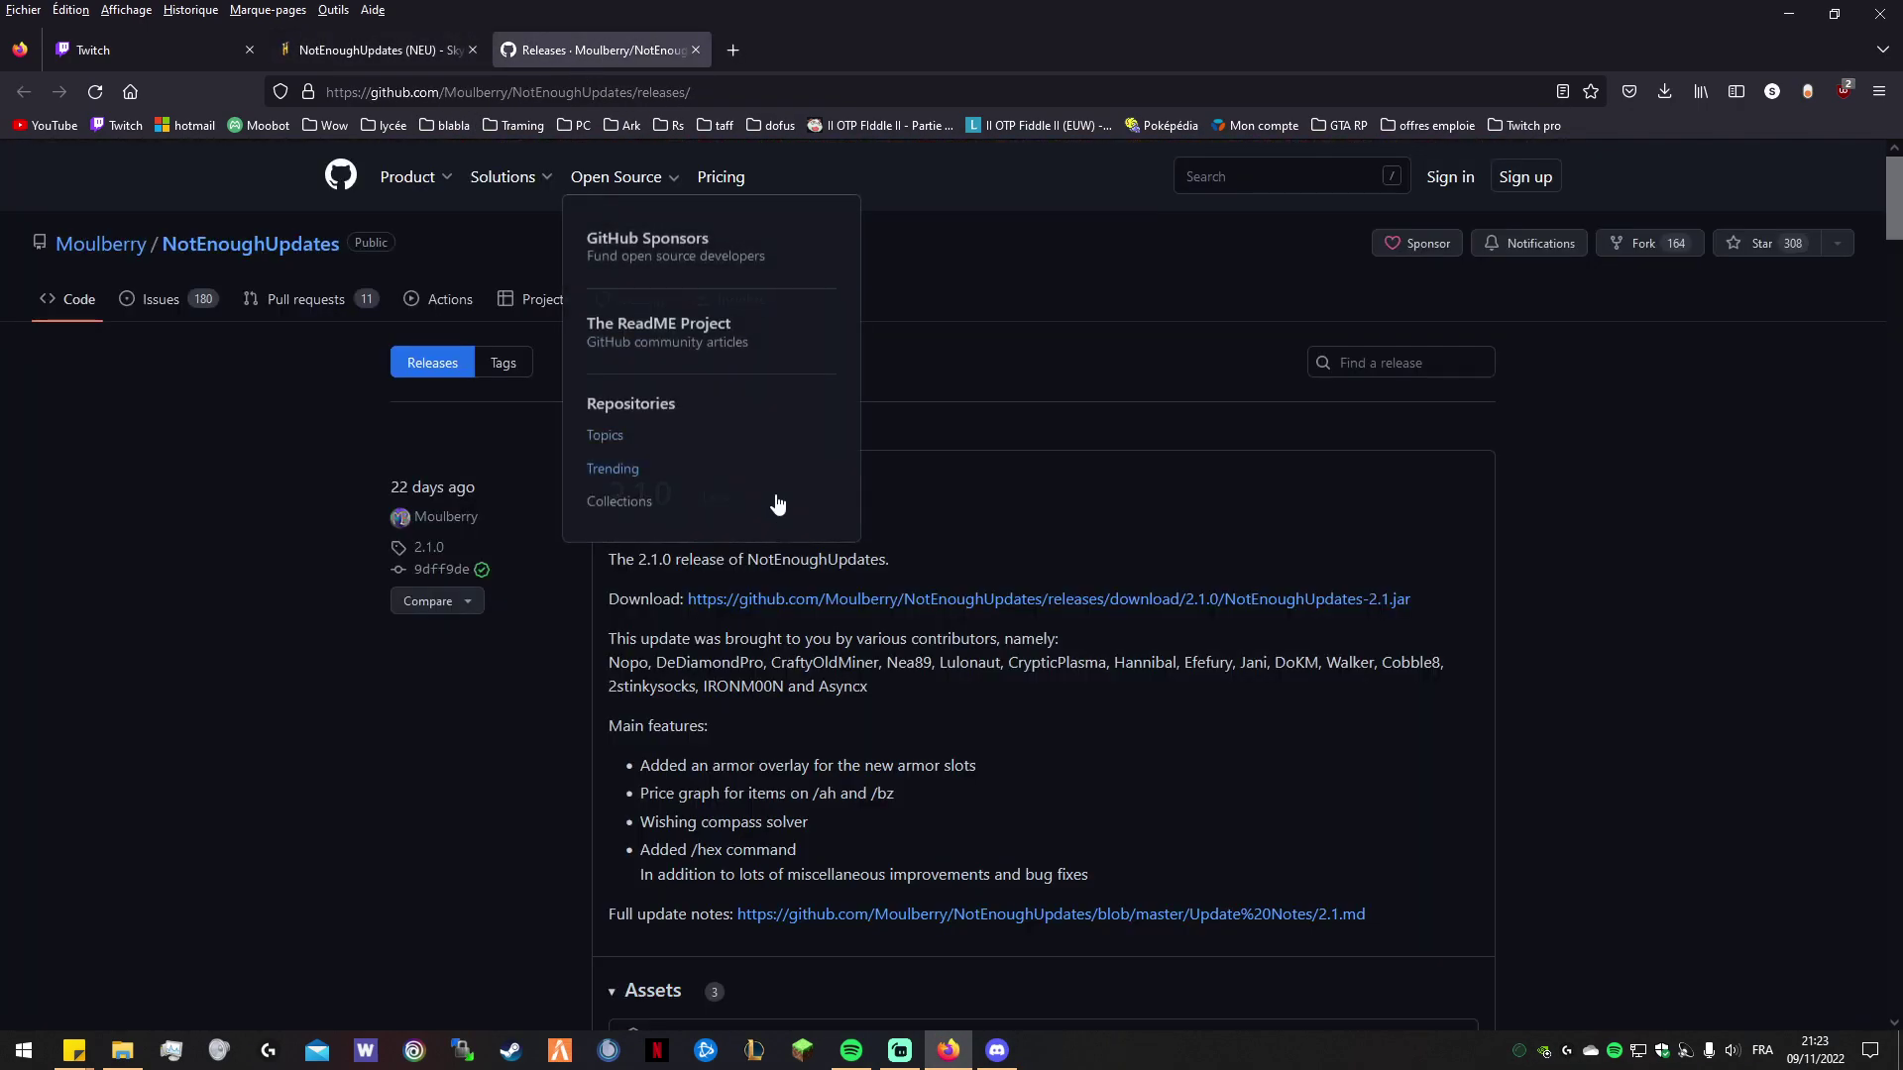
# Download NotEnoughUpdates-2.1.jar from the 2.1.0 release, open it in WinRAR and go up to the Downloads folder.
pyautogui.scroll(-1, 1102, 491)
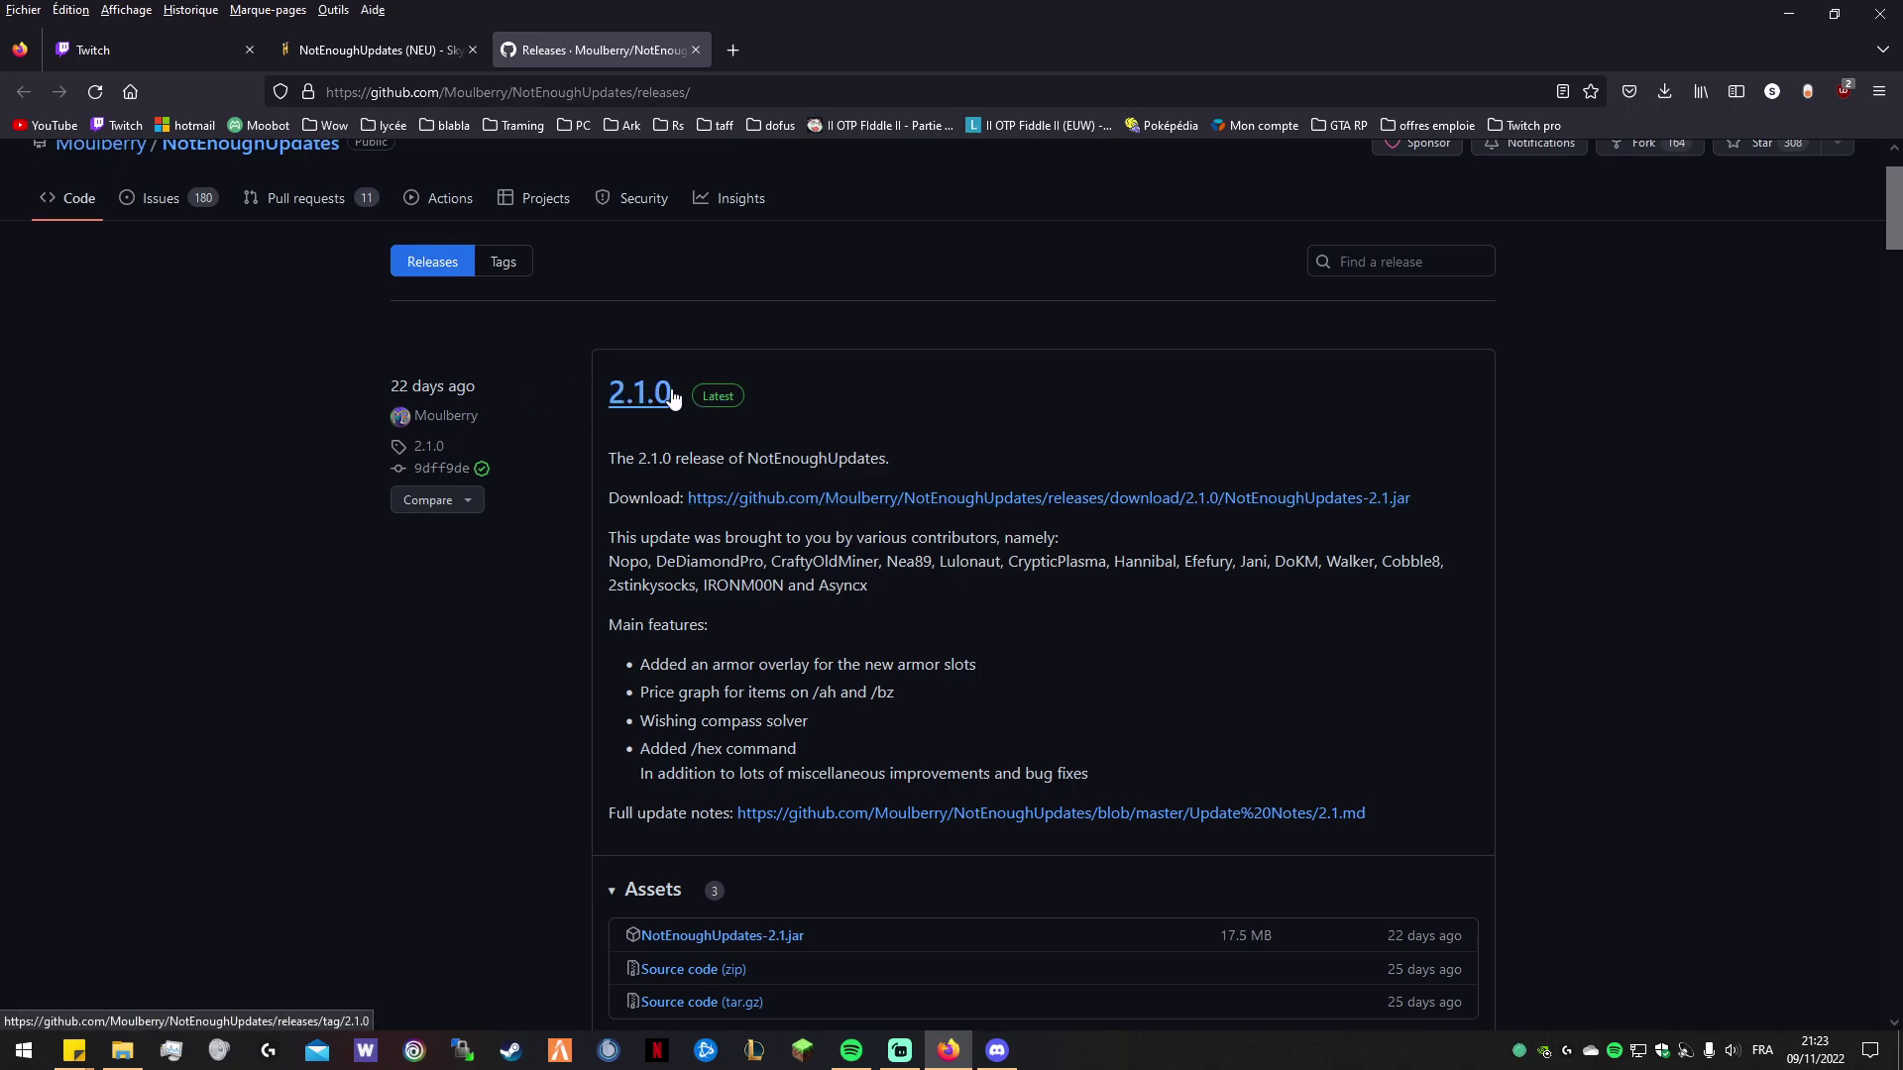
pyautogui.click(871, 498)
pyautogui.click(1416, 159)
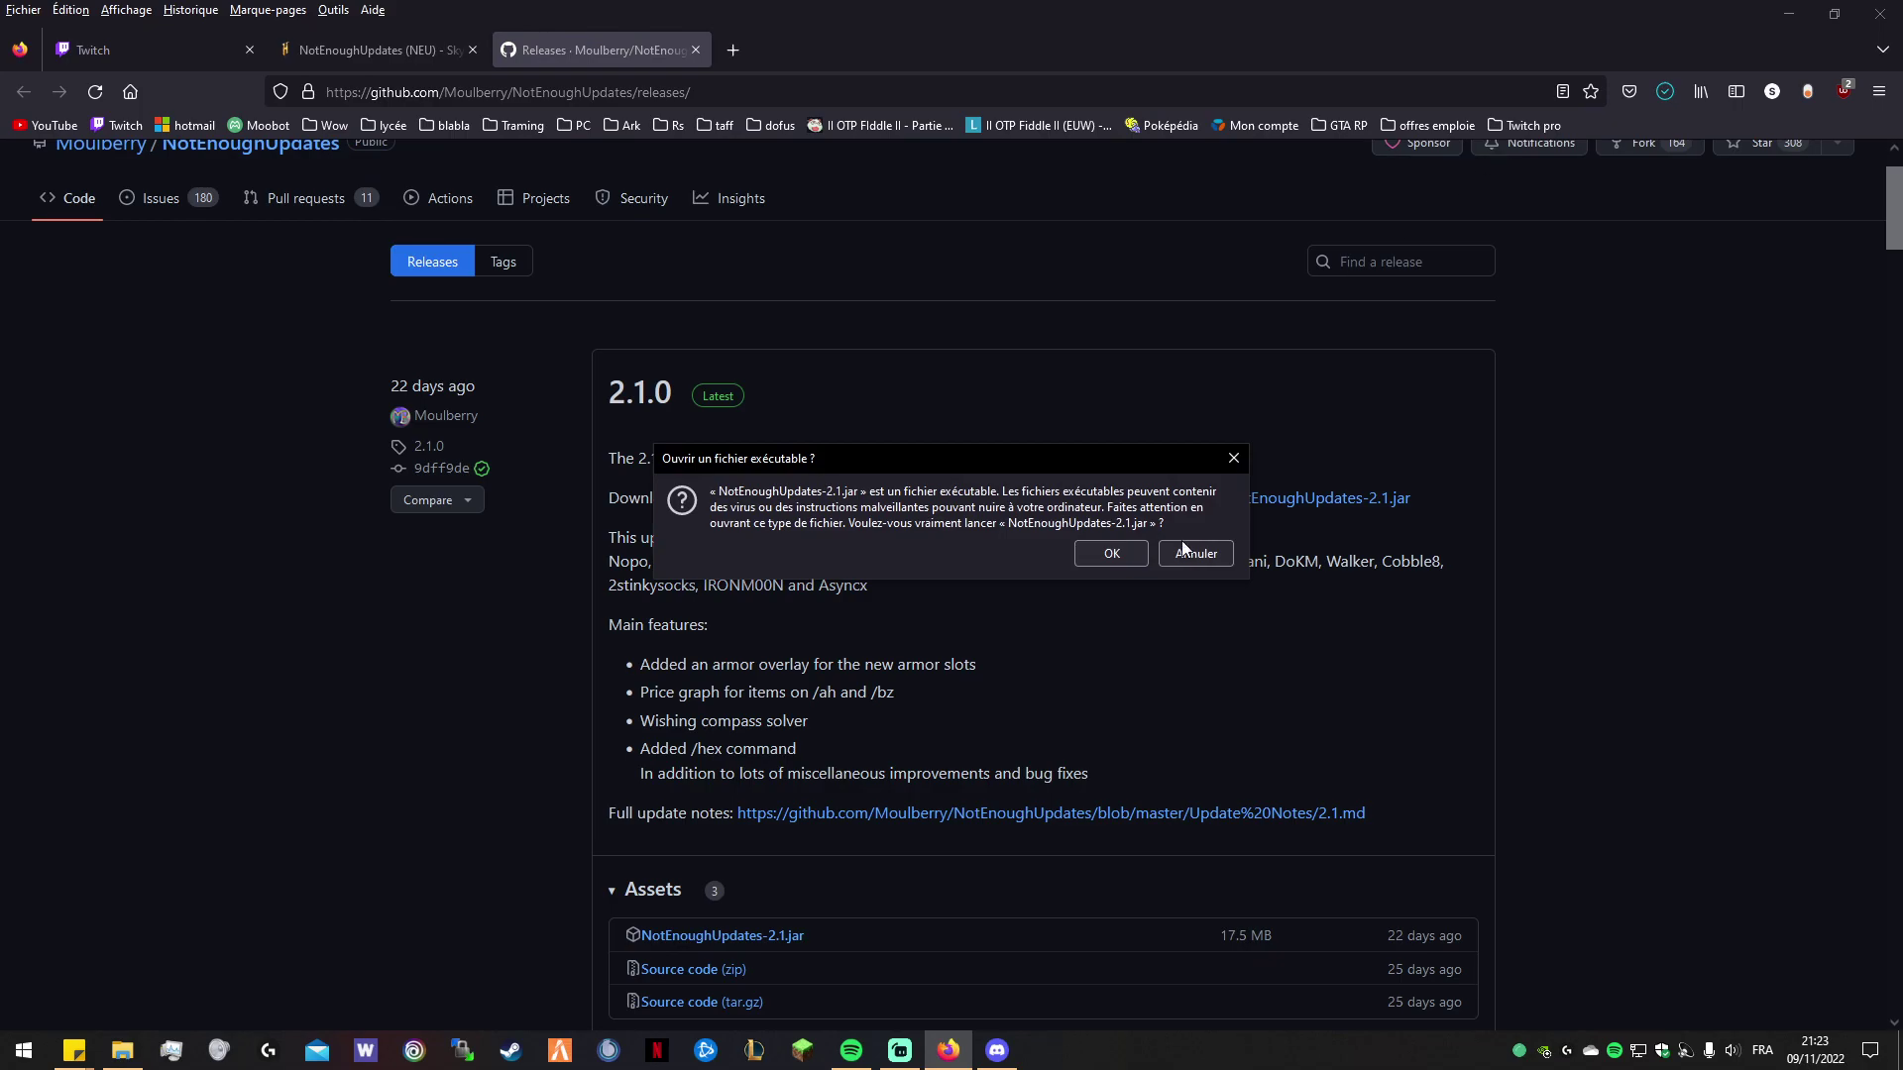
pyautogui.click(1121, 557)
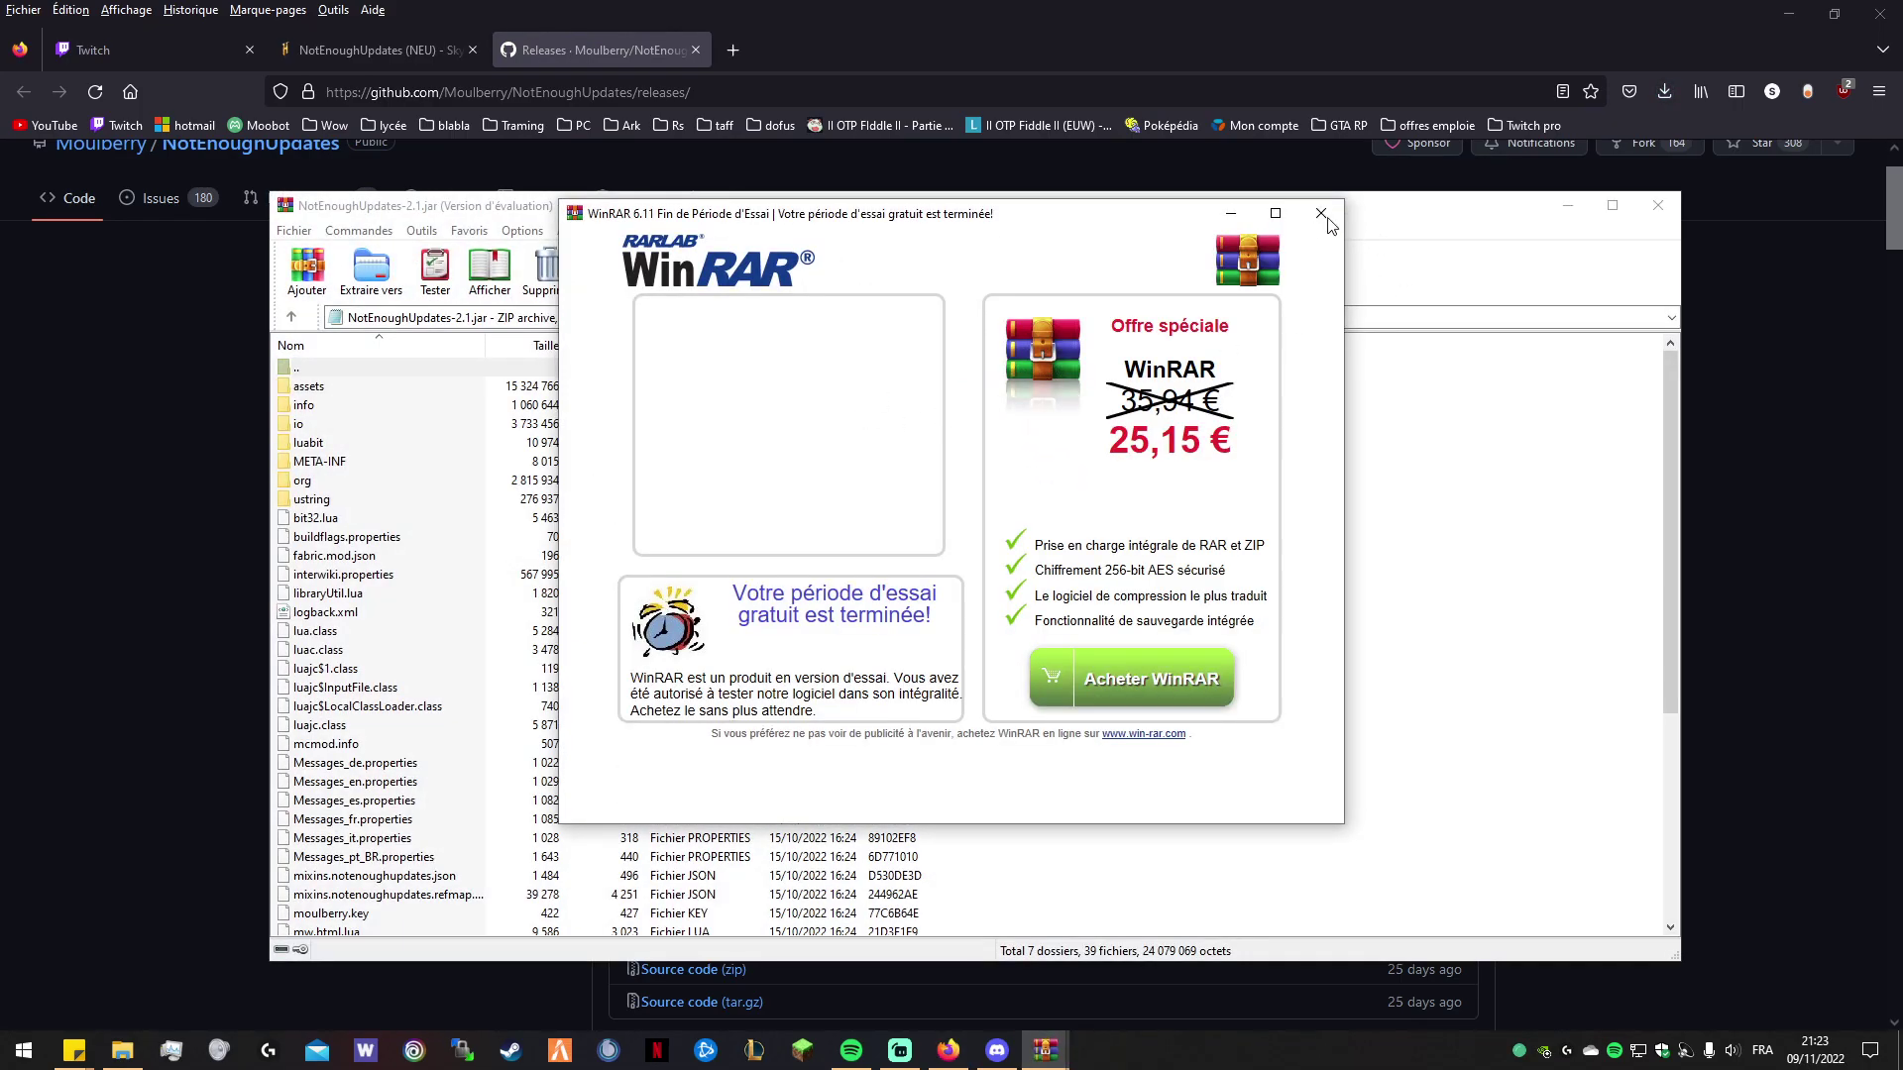
pyautogui.click(1339, 224)
pyautogui.doubleClick(426, 367)
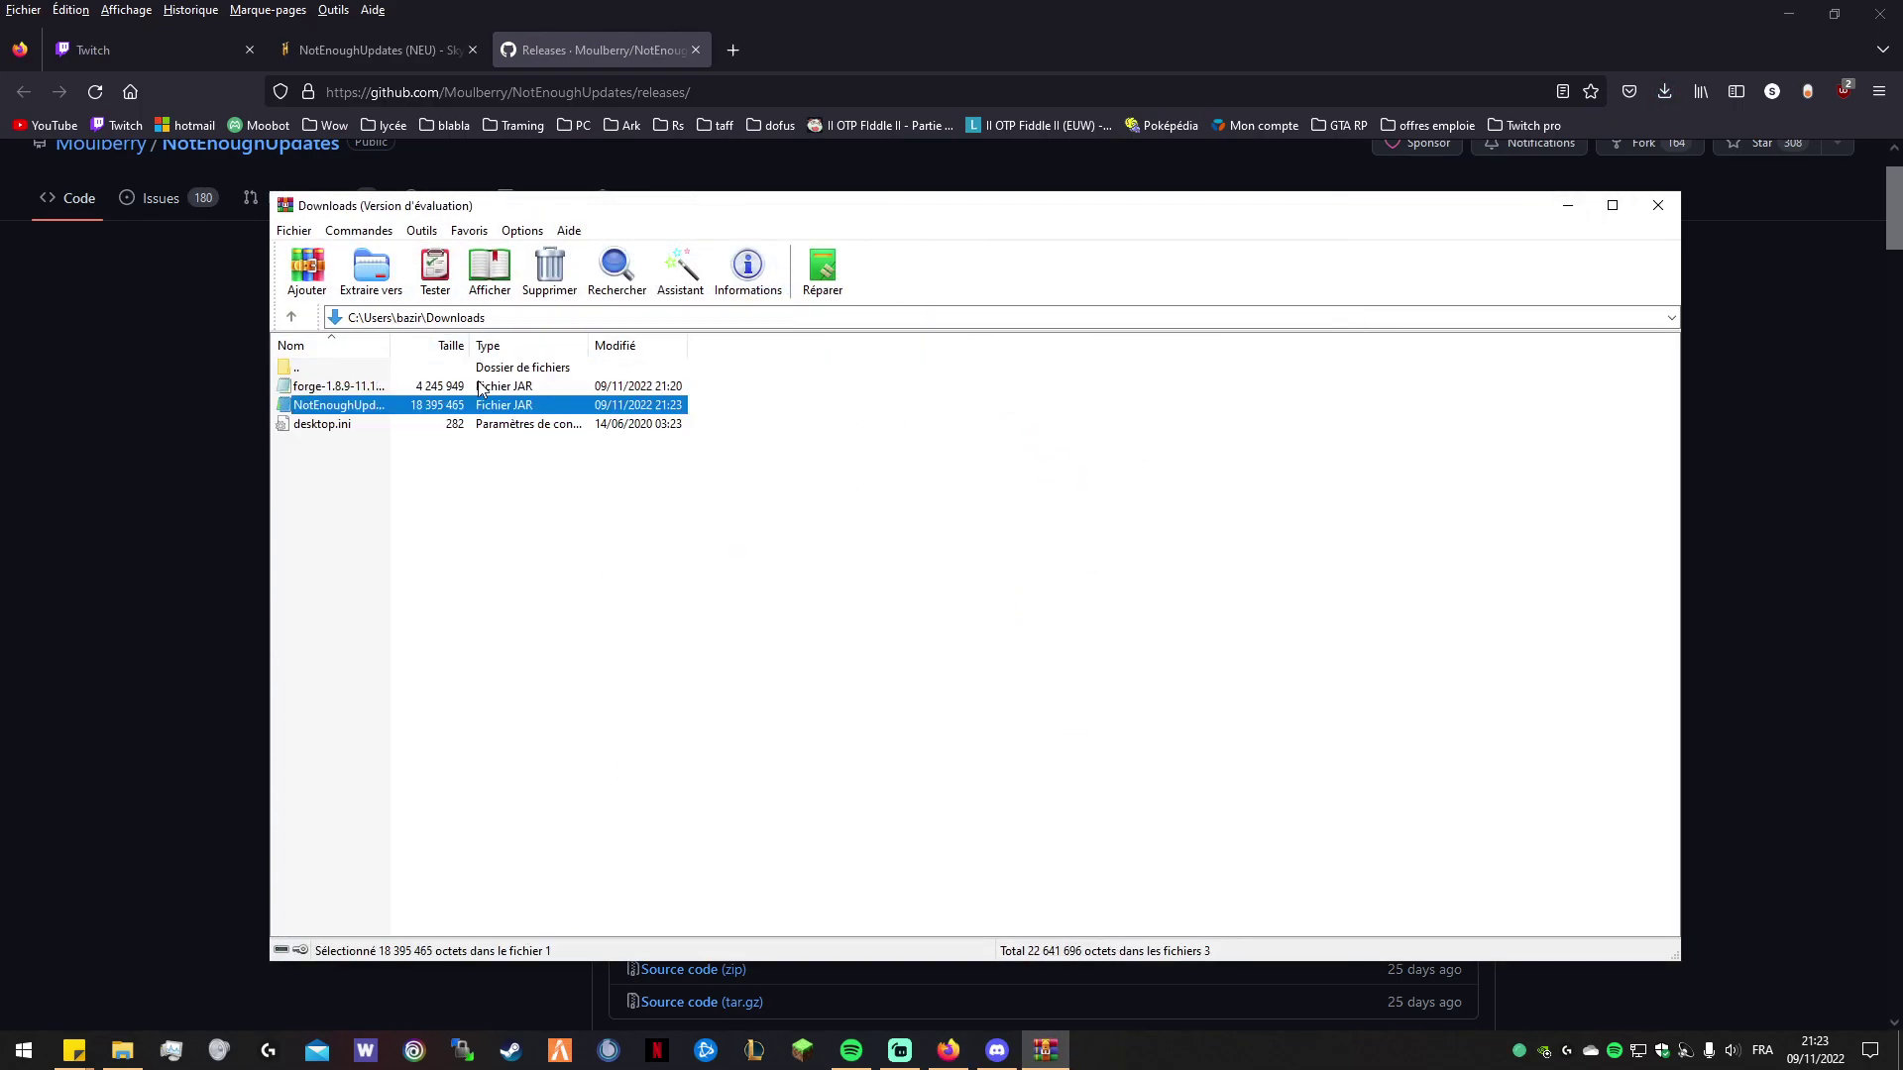
# Try to move NotEnoughUpdates-2.1.jar via the desktop into the mods folder, skip the duplicate and remove the desktop copy.
pyautogui.click(1789, 14)
pyautogui.moveTo(366, 403); pyautogui.dragTo(853, 595)
pyautogui.click(1579, 204)
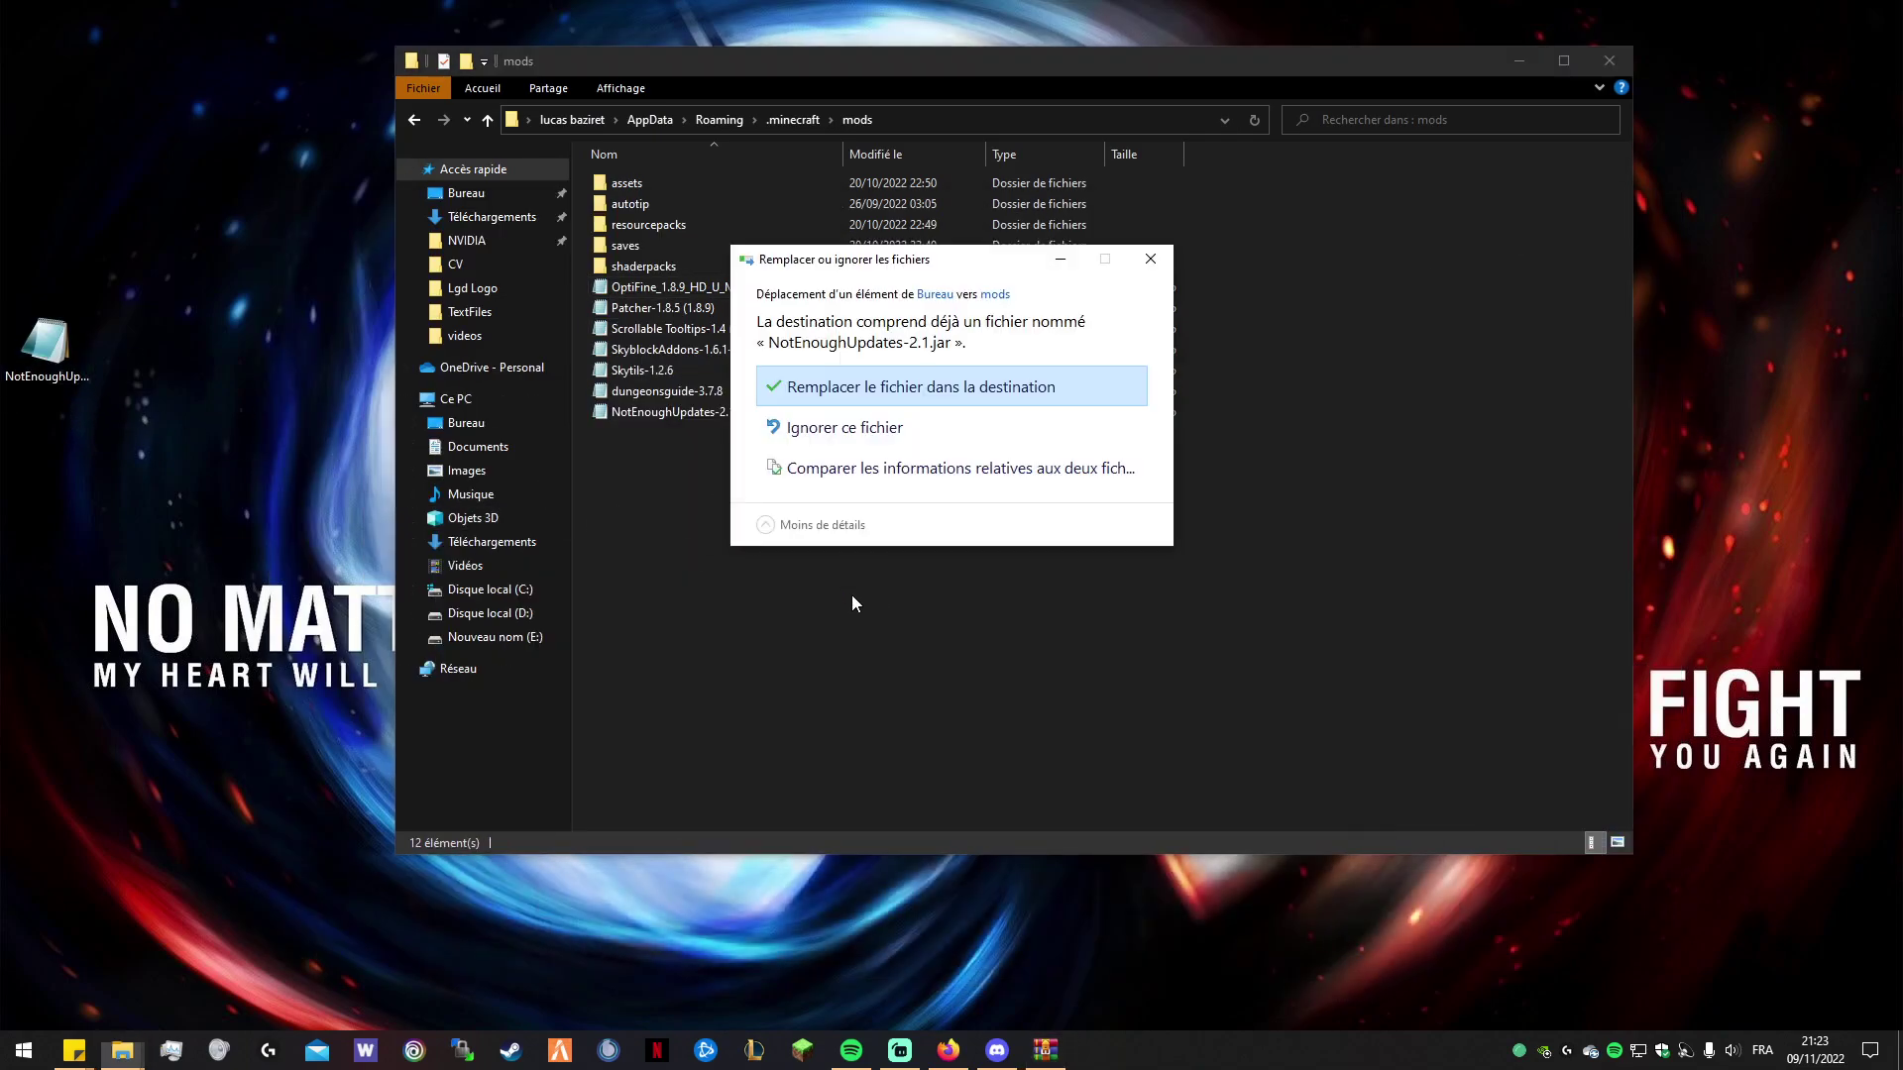
pyautogui.click(1024, 436)
pyautogui.click(44, 352)
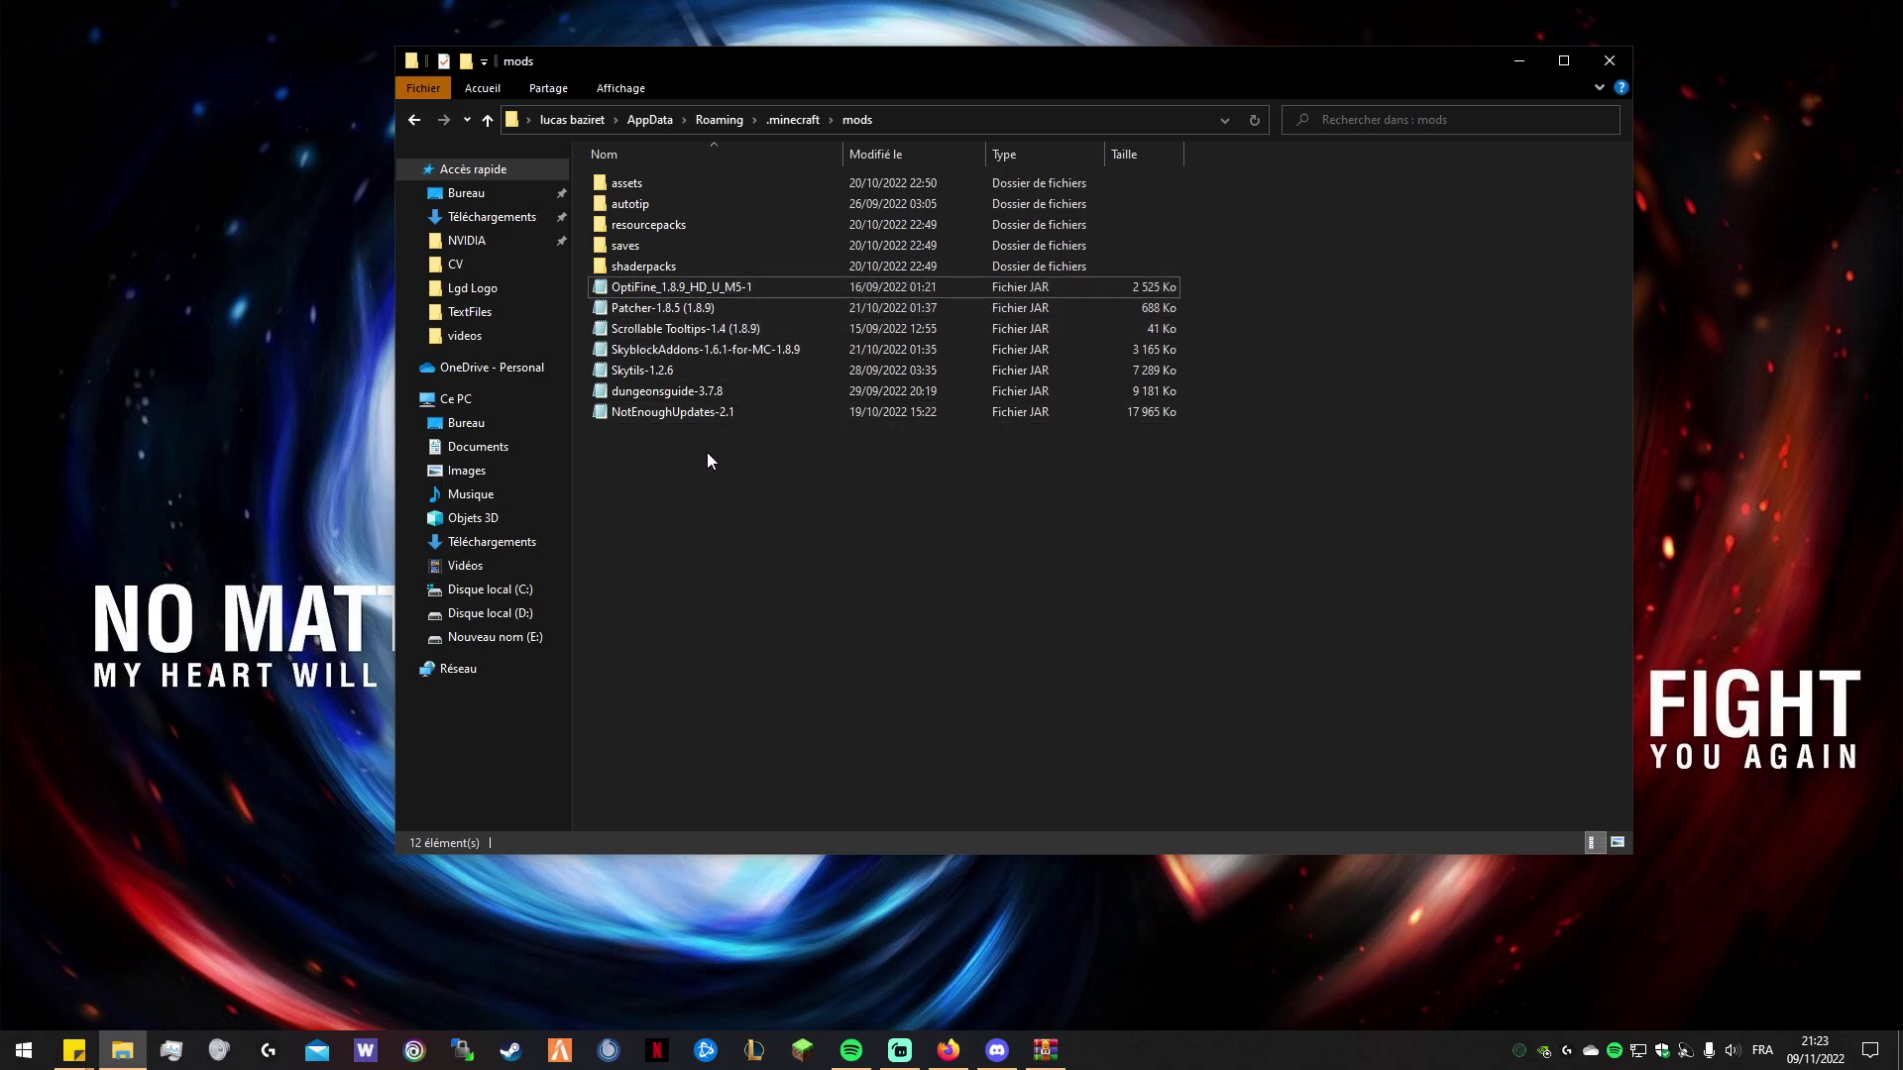
# Point out the NotEnoughUpdates, dungeonsguide and Skytils files in the mods folder.
pyautogui.click(649, 412)
pyautogui.click(672, 396)
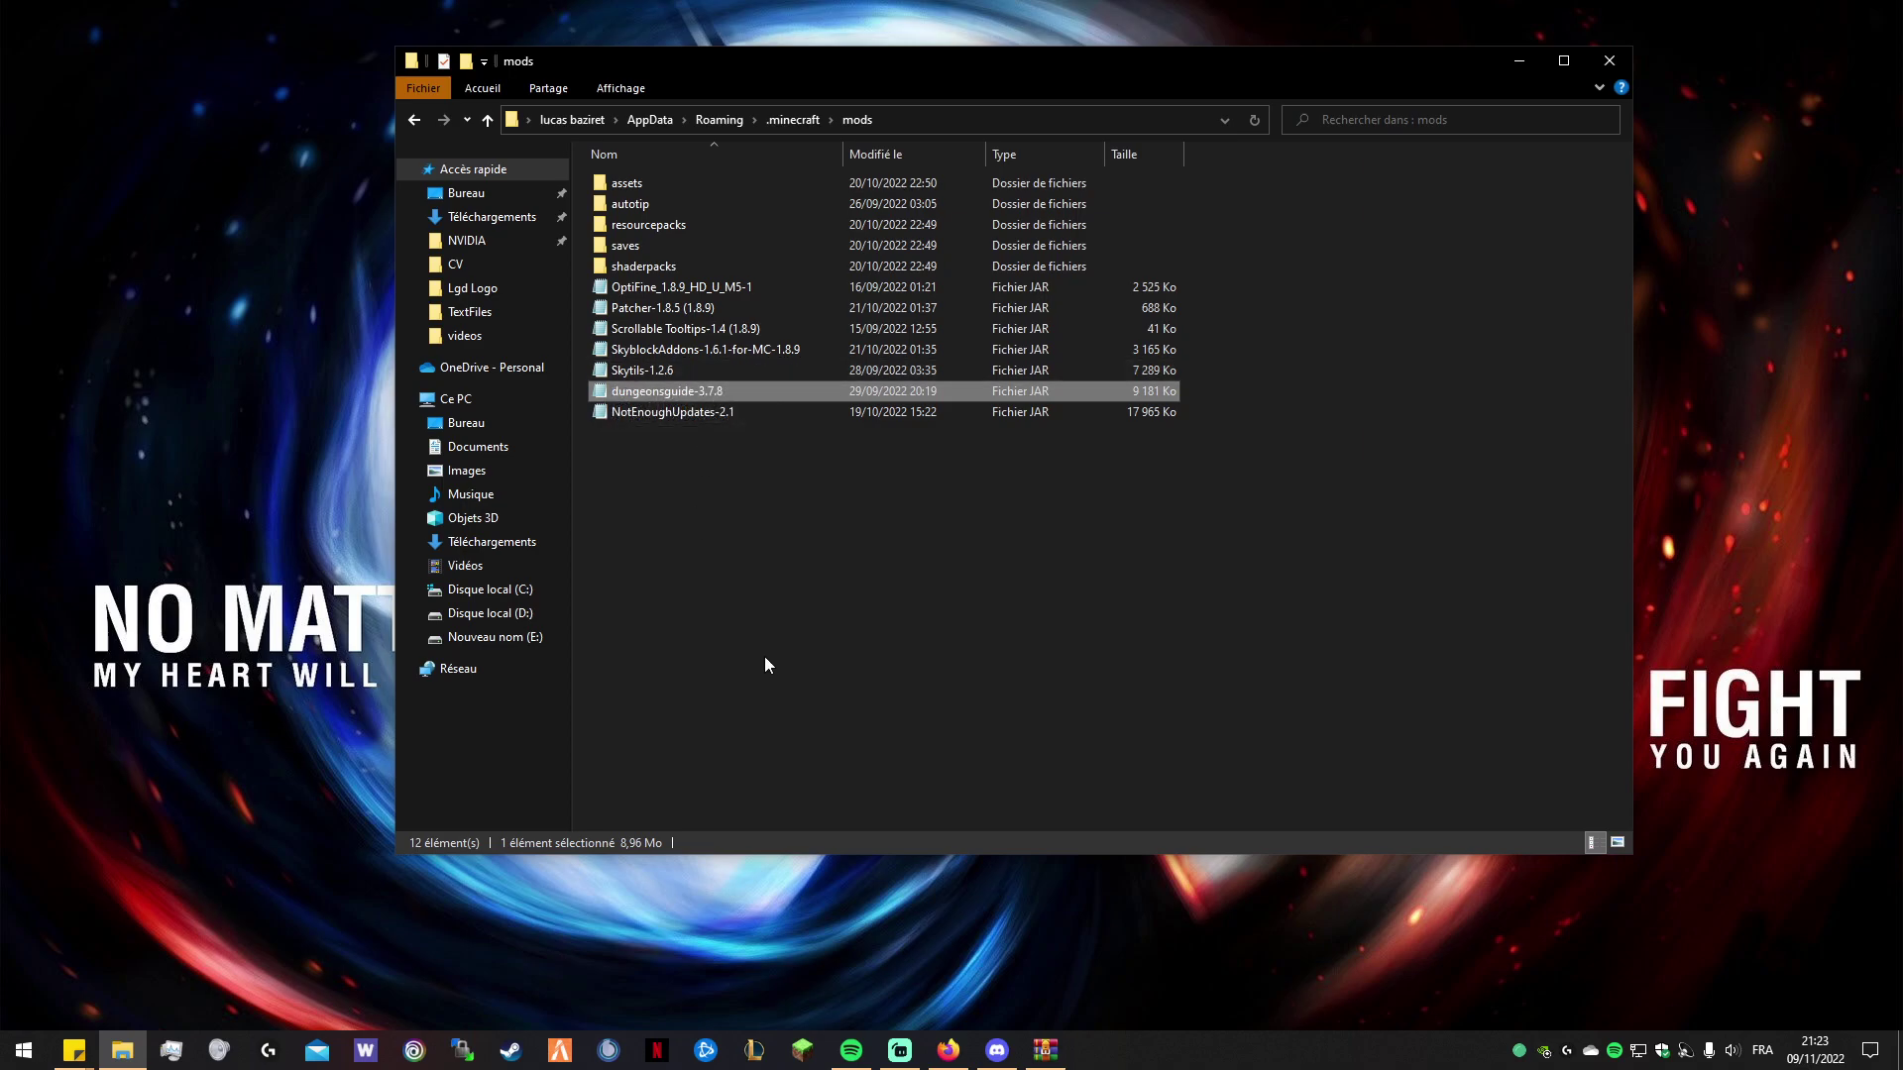
pyautogui.click(944, 931)
pyautogui.click(886, 681)
pyautogui.click(658, 372)
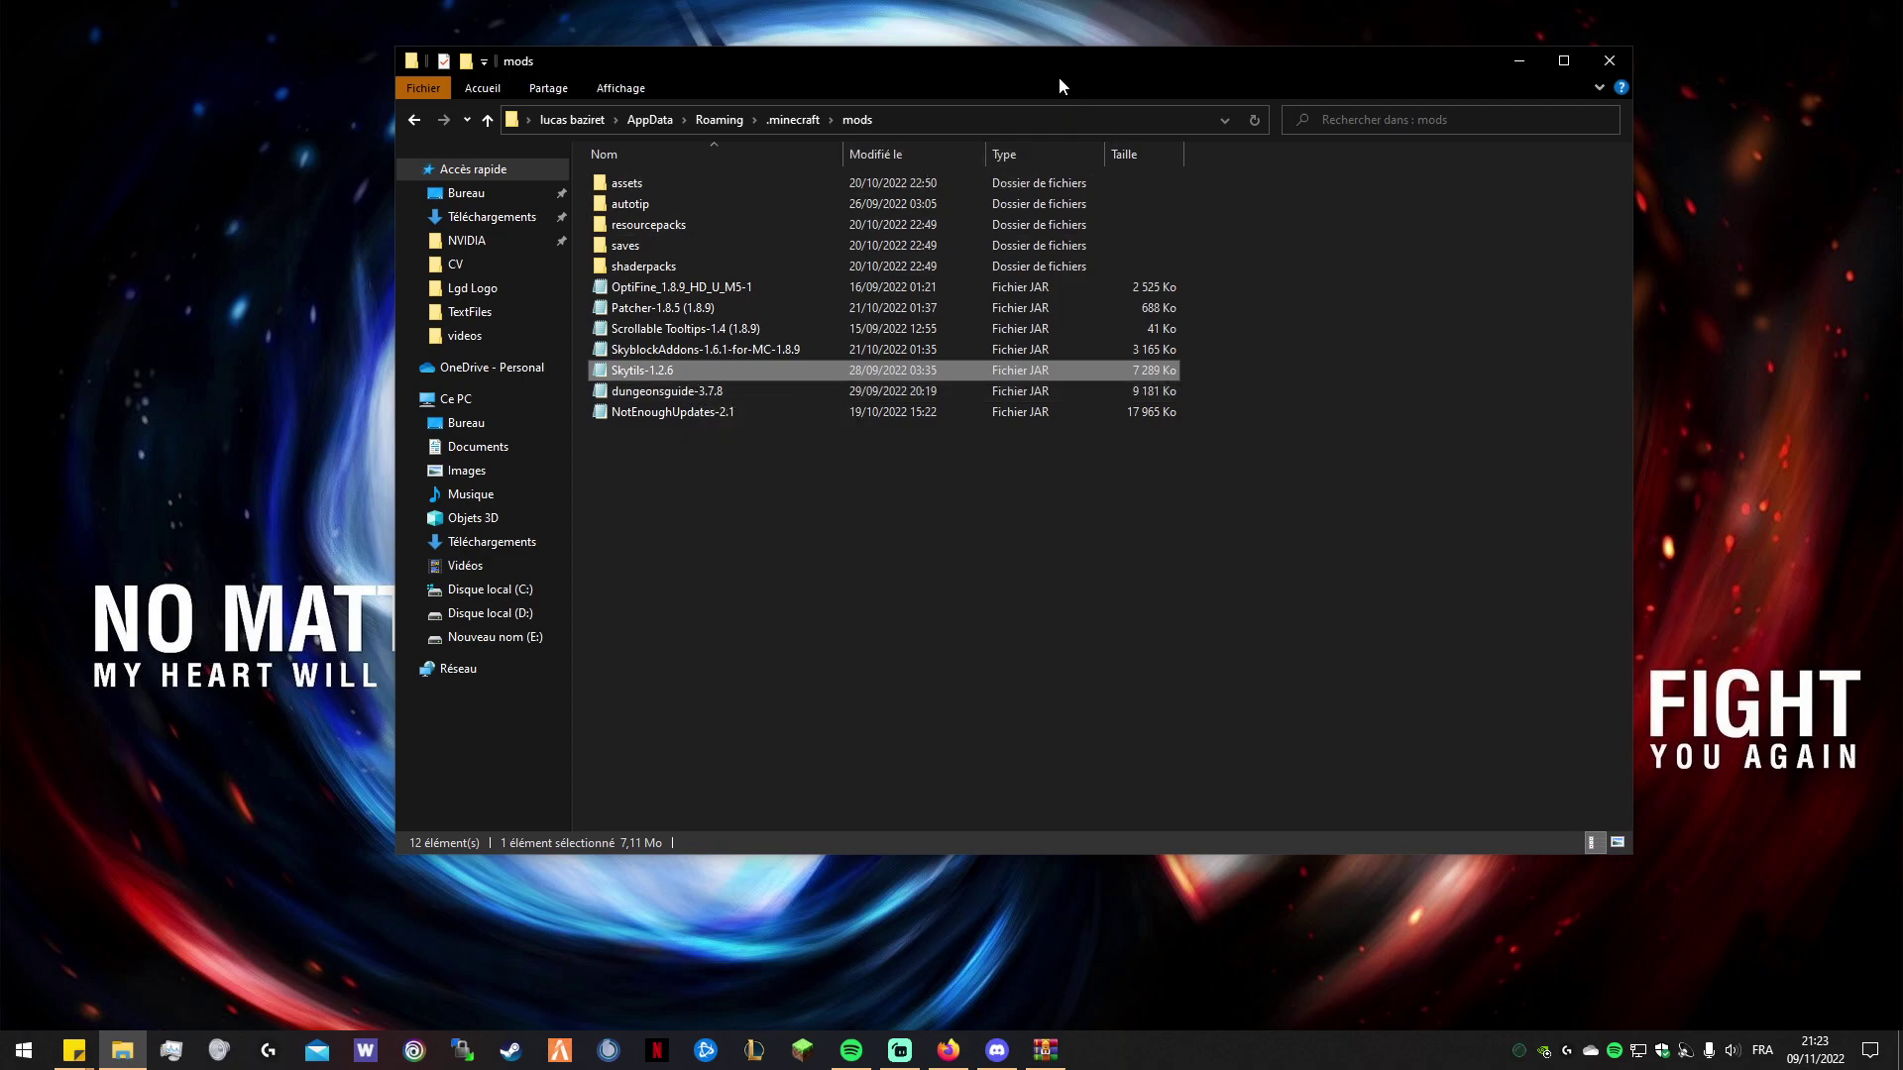
pyautogui.moveTo(1049, 67); pyautogui.dragTo(1051, 76)
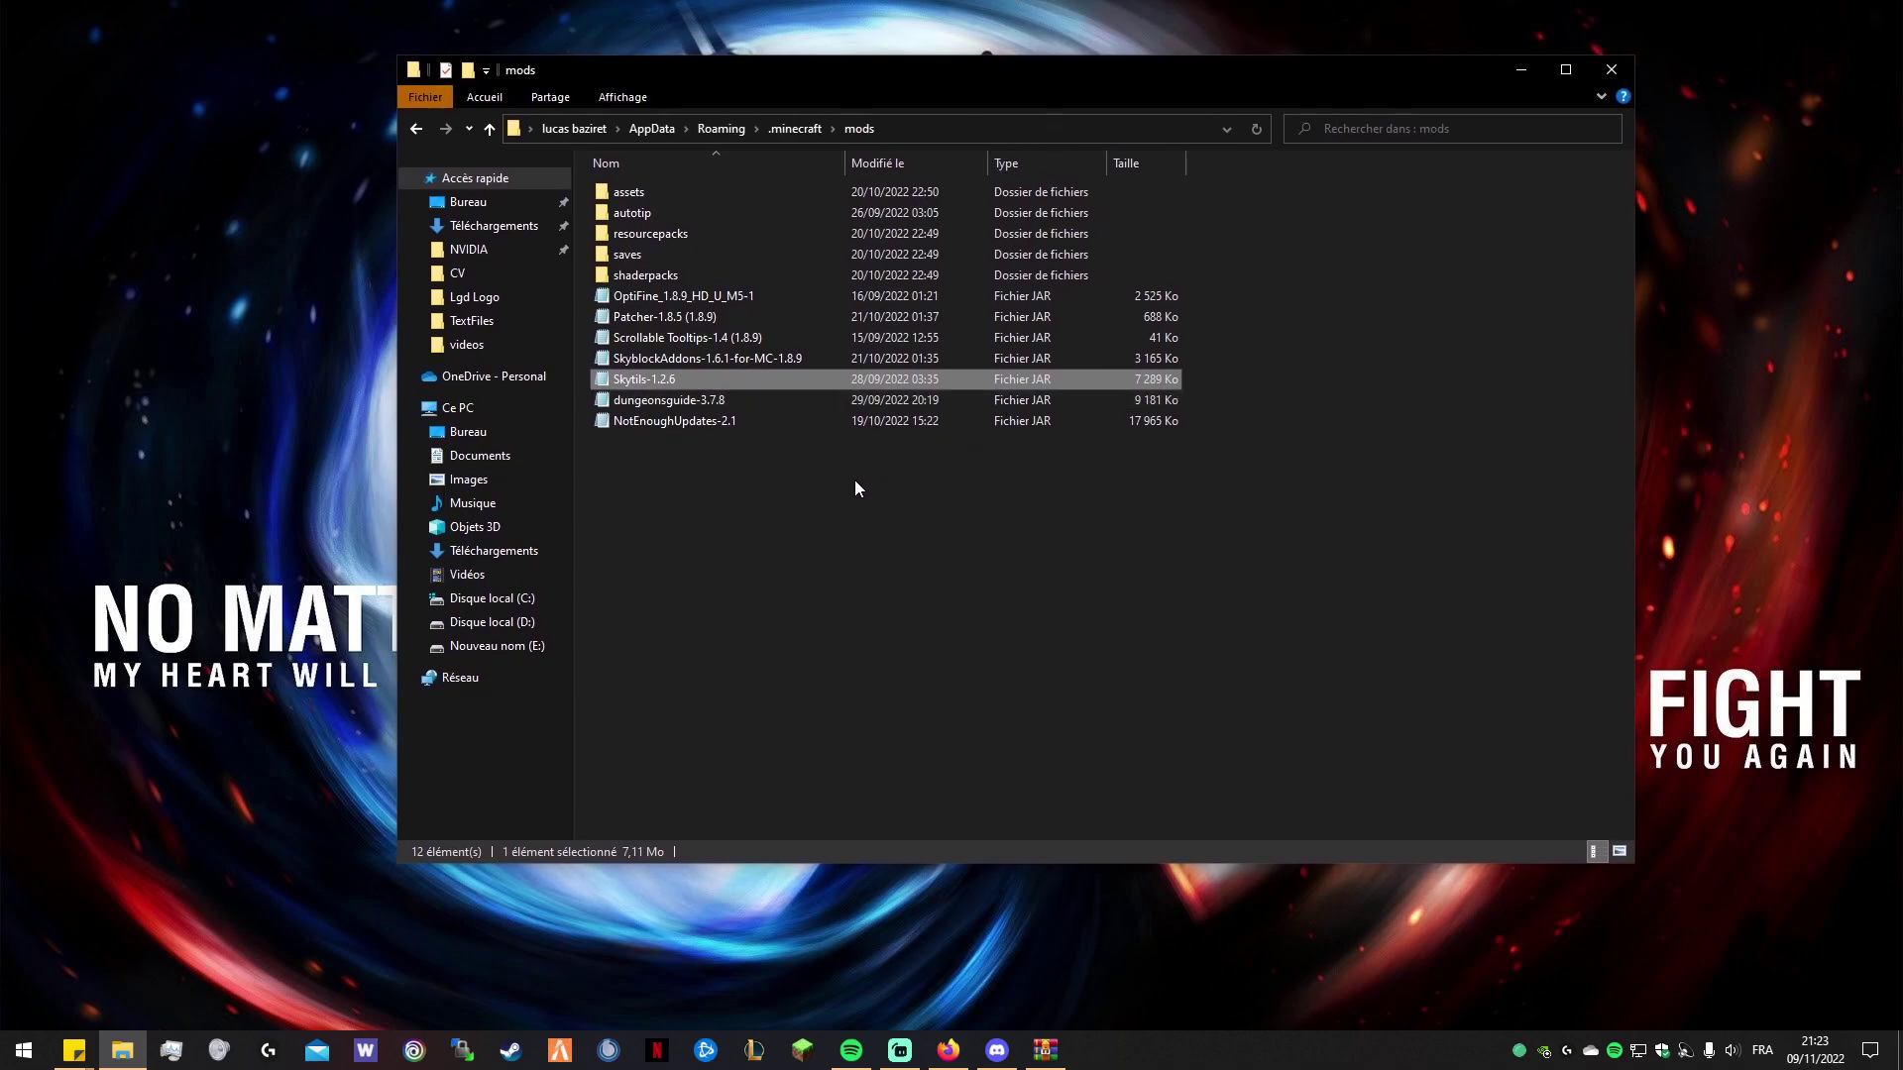
# Close the WinRAR window and start Minecraft Java Edition from the launcher with the forge 1.8.9 configuration.
pyautogui.click(900, 1048)
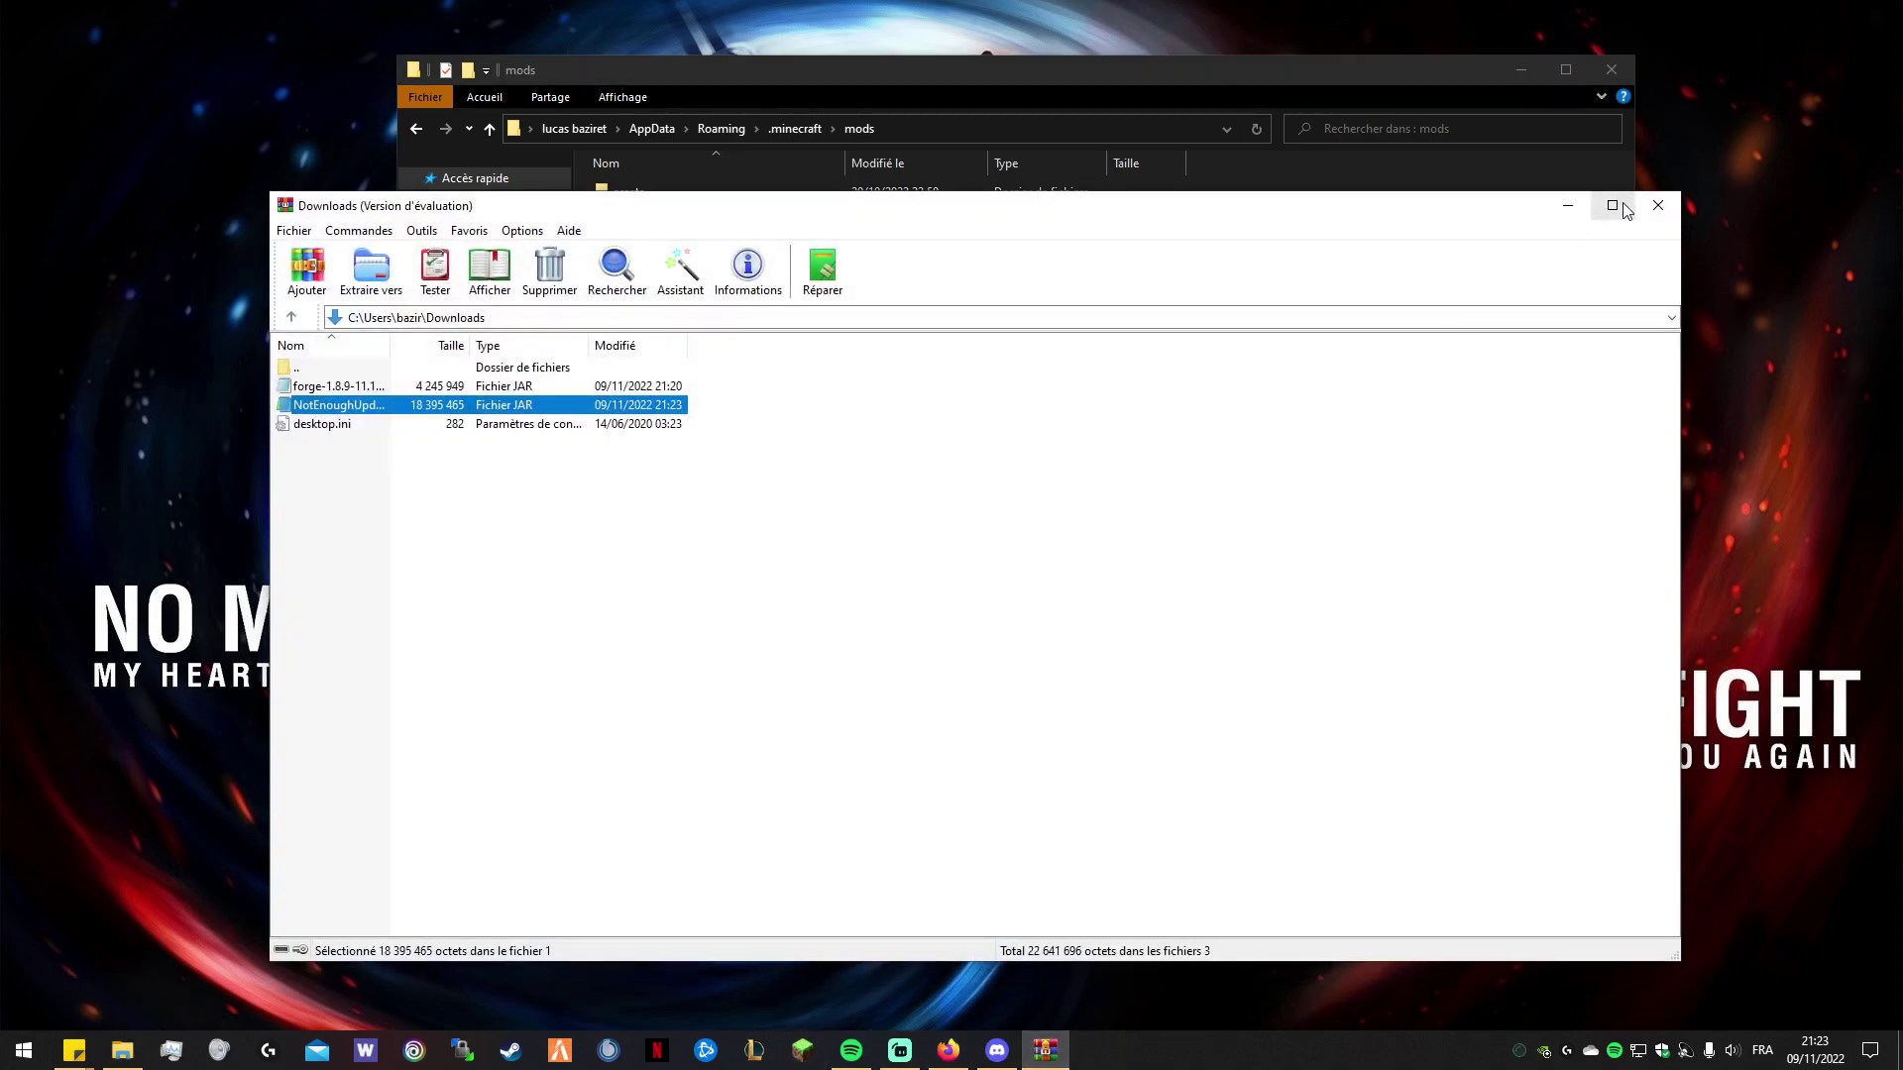
pyautogui.click(1657, 206)
pyautogui.click(738, 361)
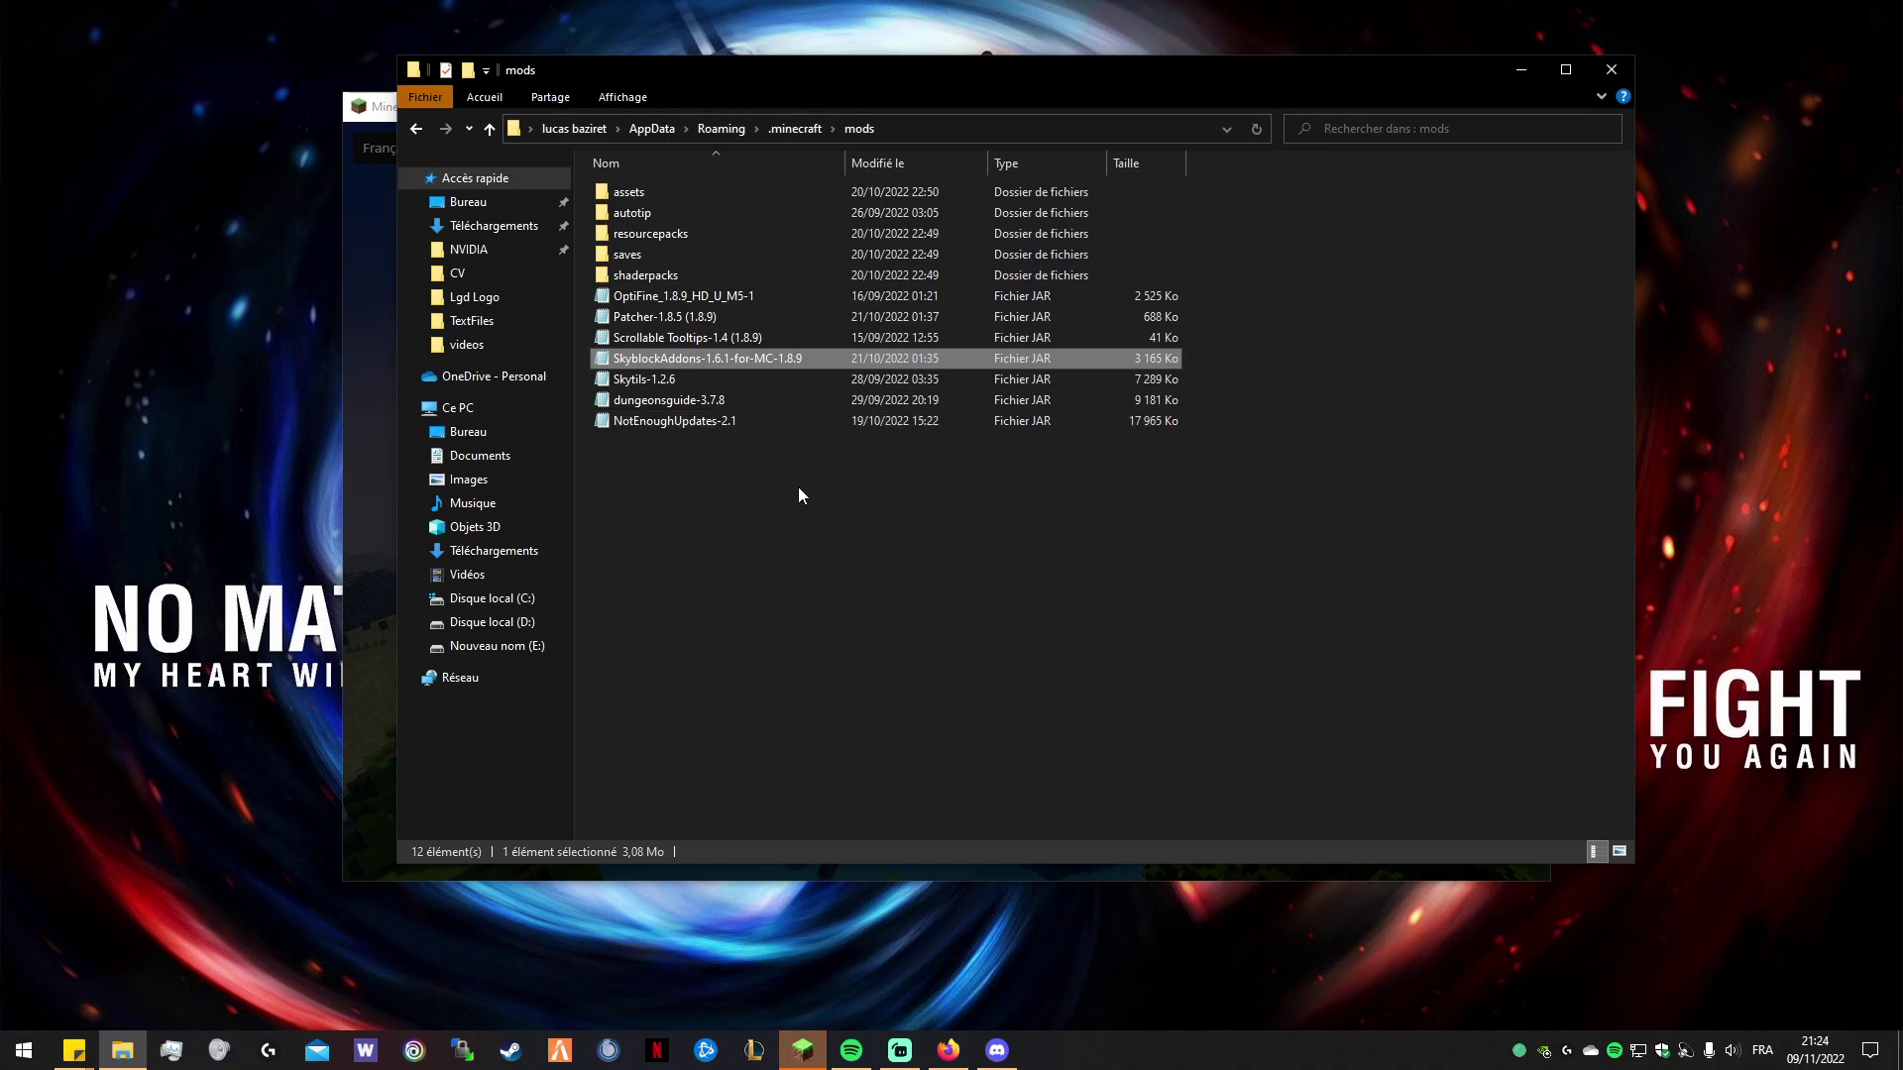
pyautogui.click(791, 446)
pyautogui.click(792, 338)
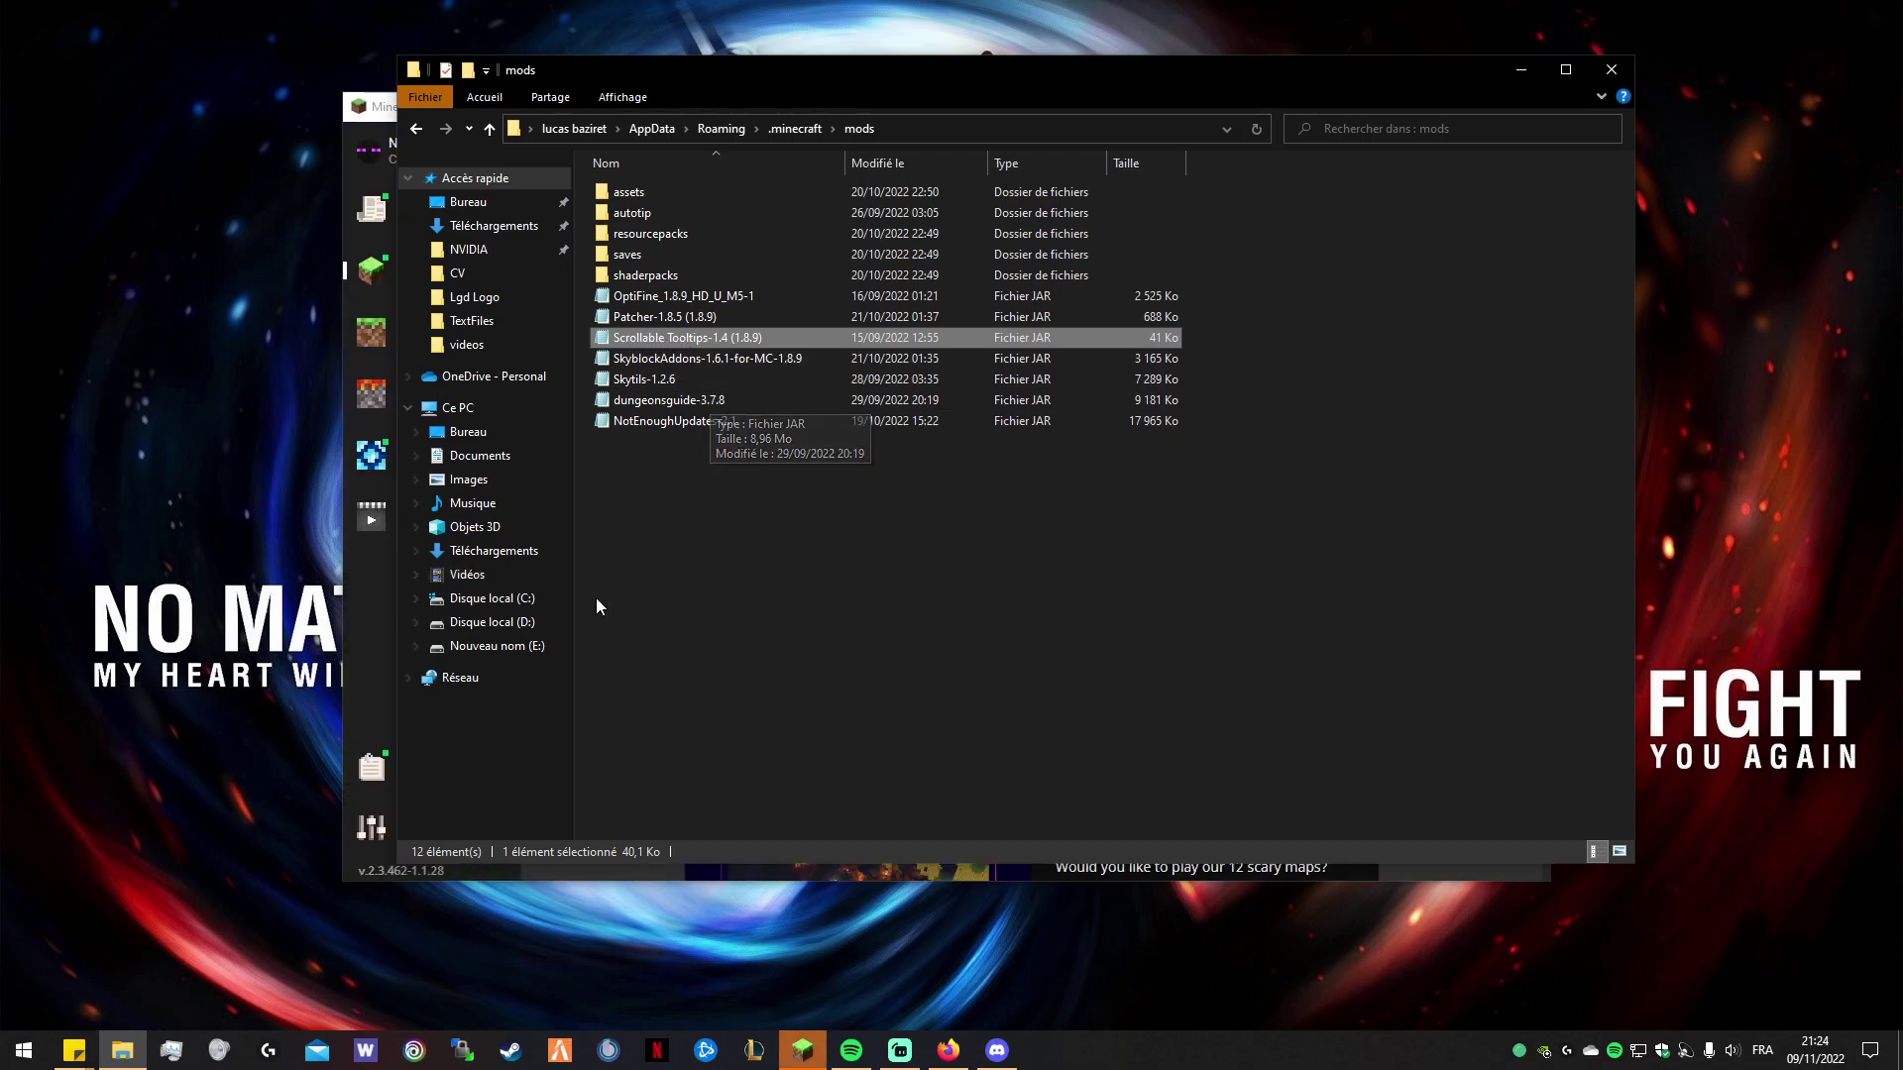
pyautogui.click(384, 626)
pyautogui.click(1041, 711)
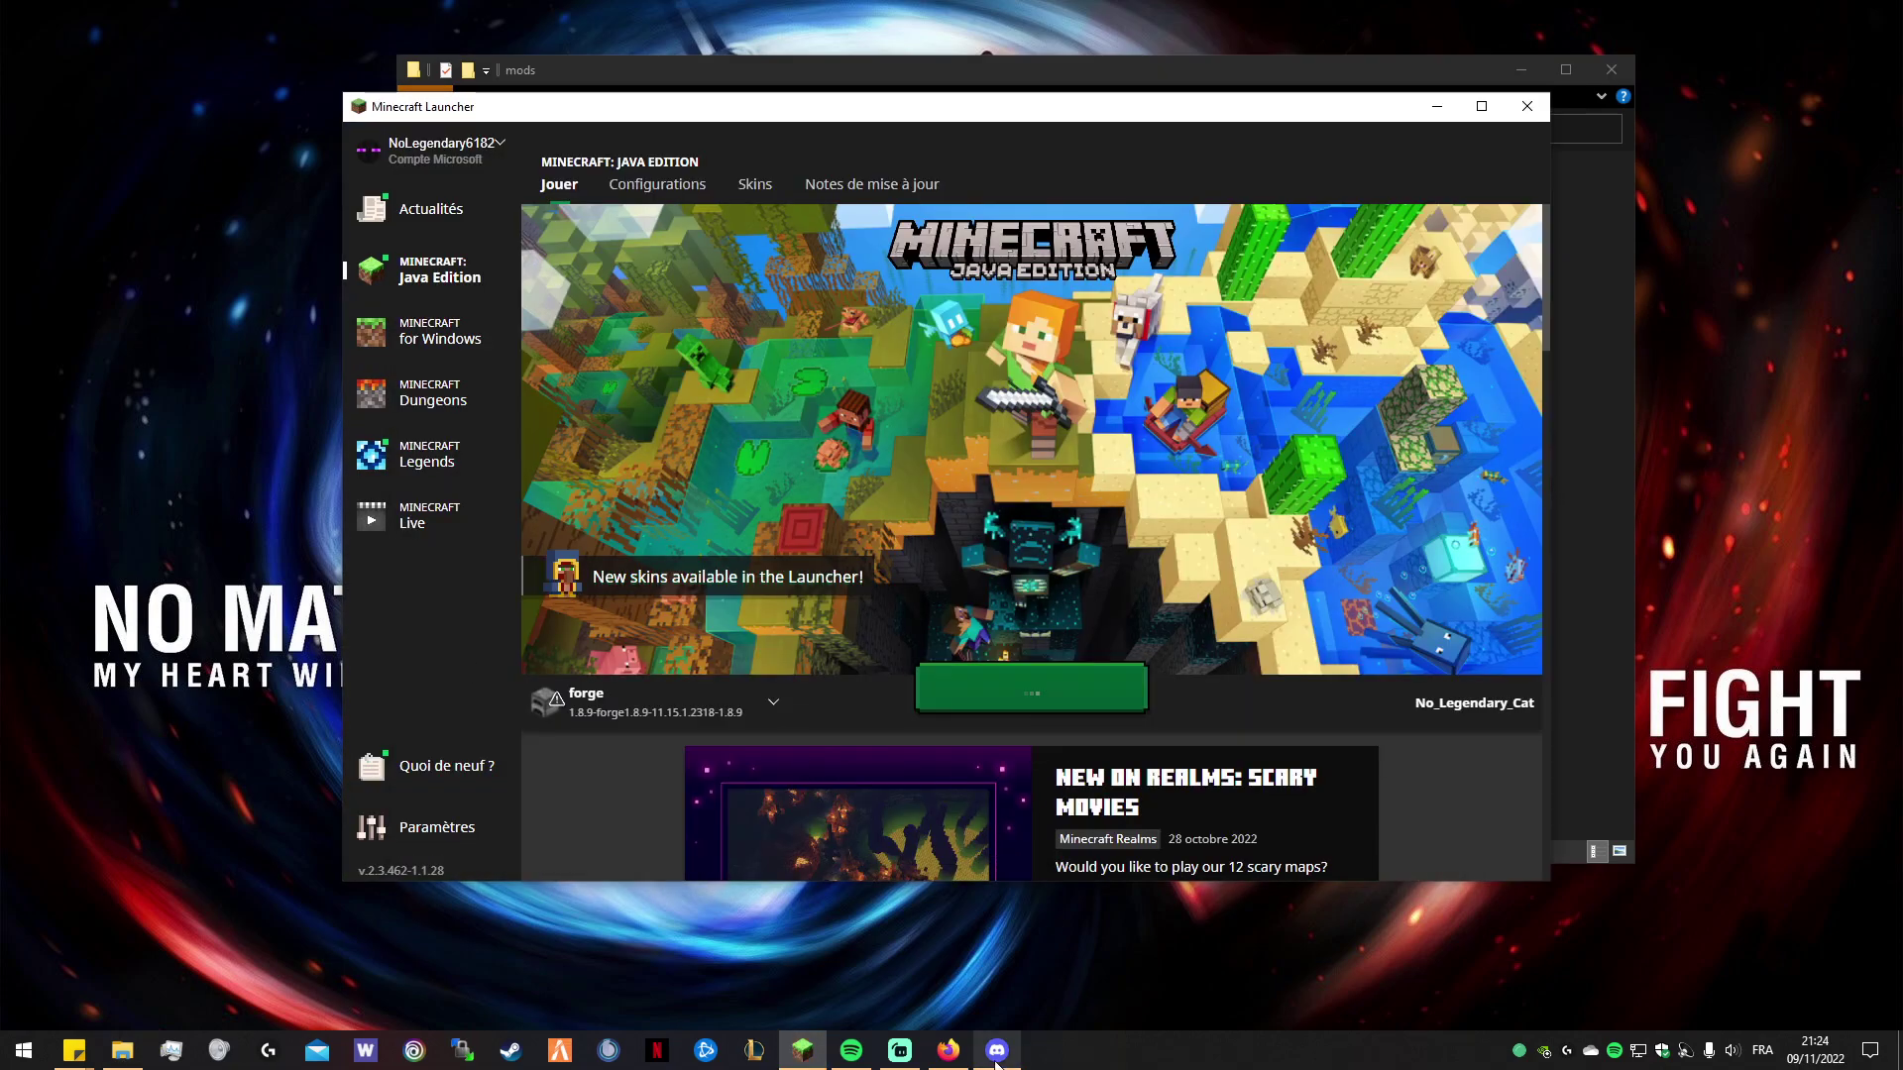
# Review the Patcher, OptiFine and other mod files in the mods folder, and close its window.
pyautogui.click(1625, 378)
pyautogui.moveTo(1239, 83); pyautogui.dragTo(1221, 83)
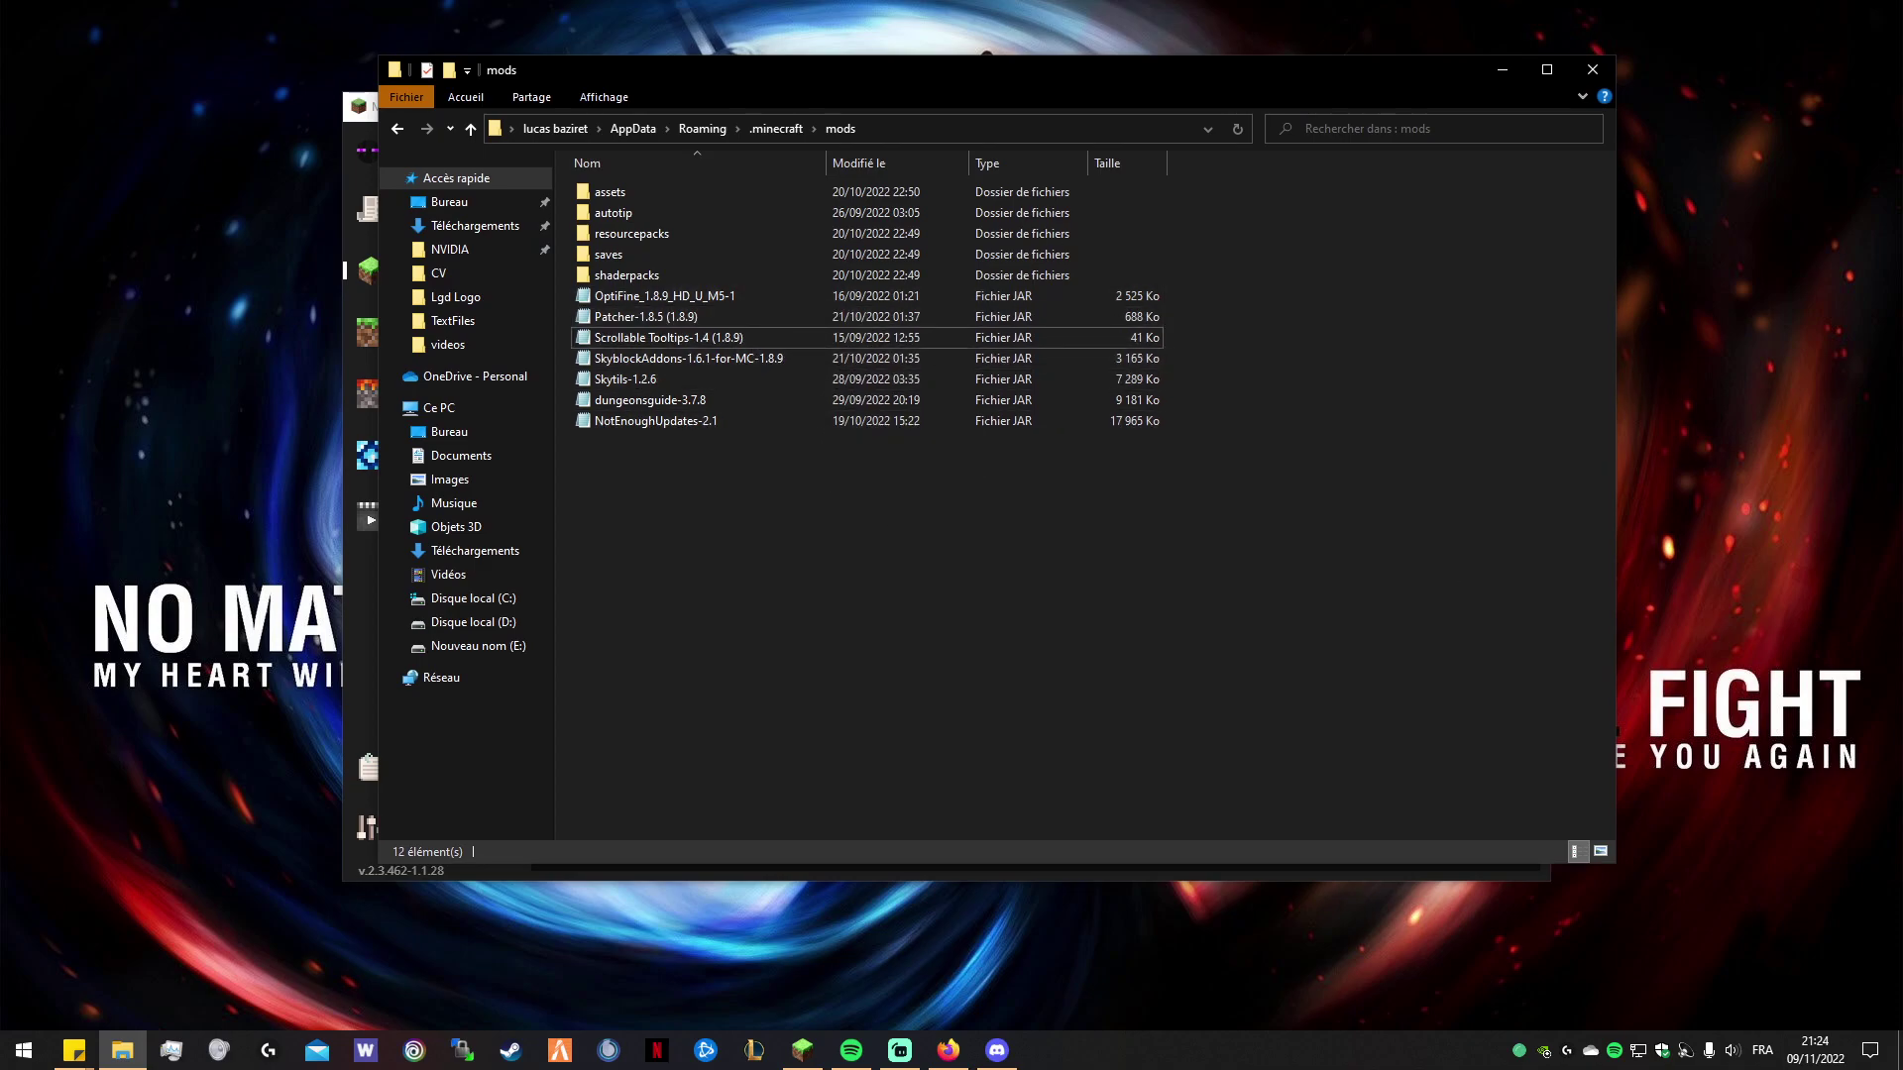
pyautogui.click(745, 319)
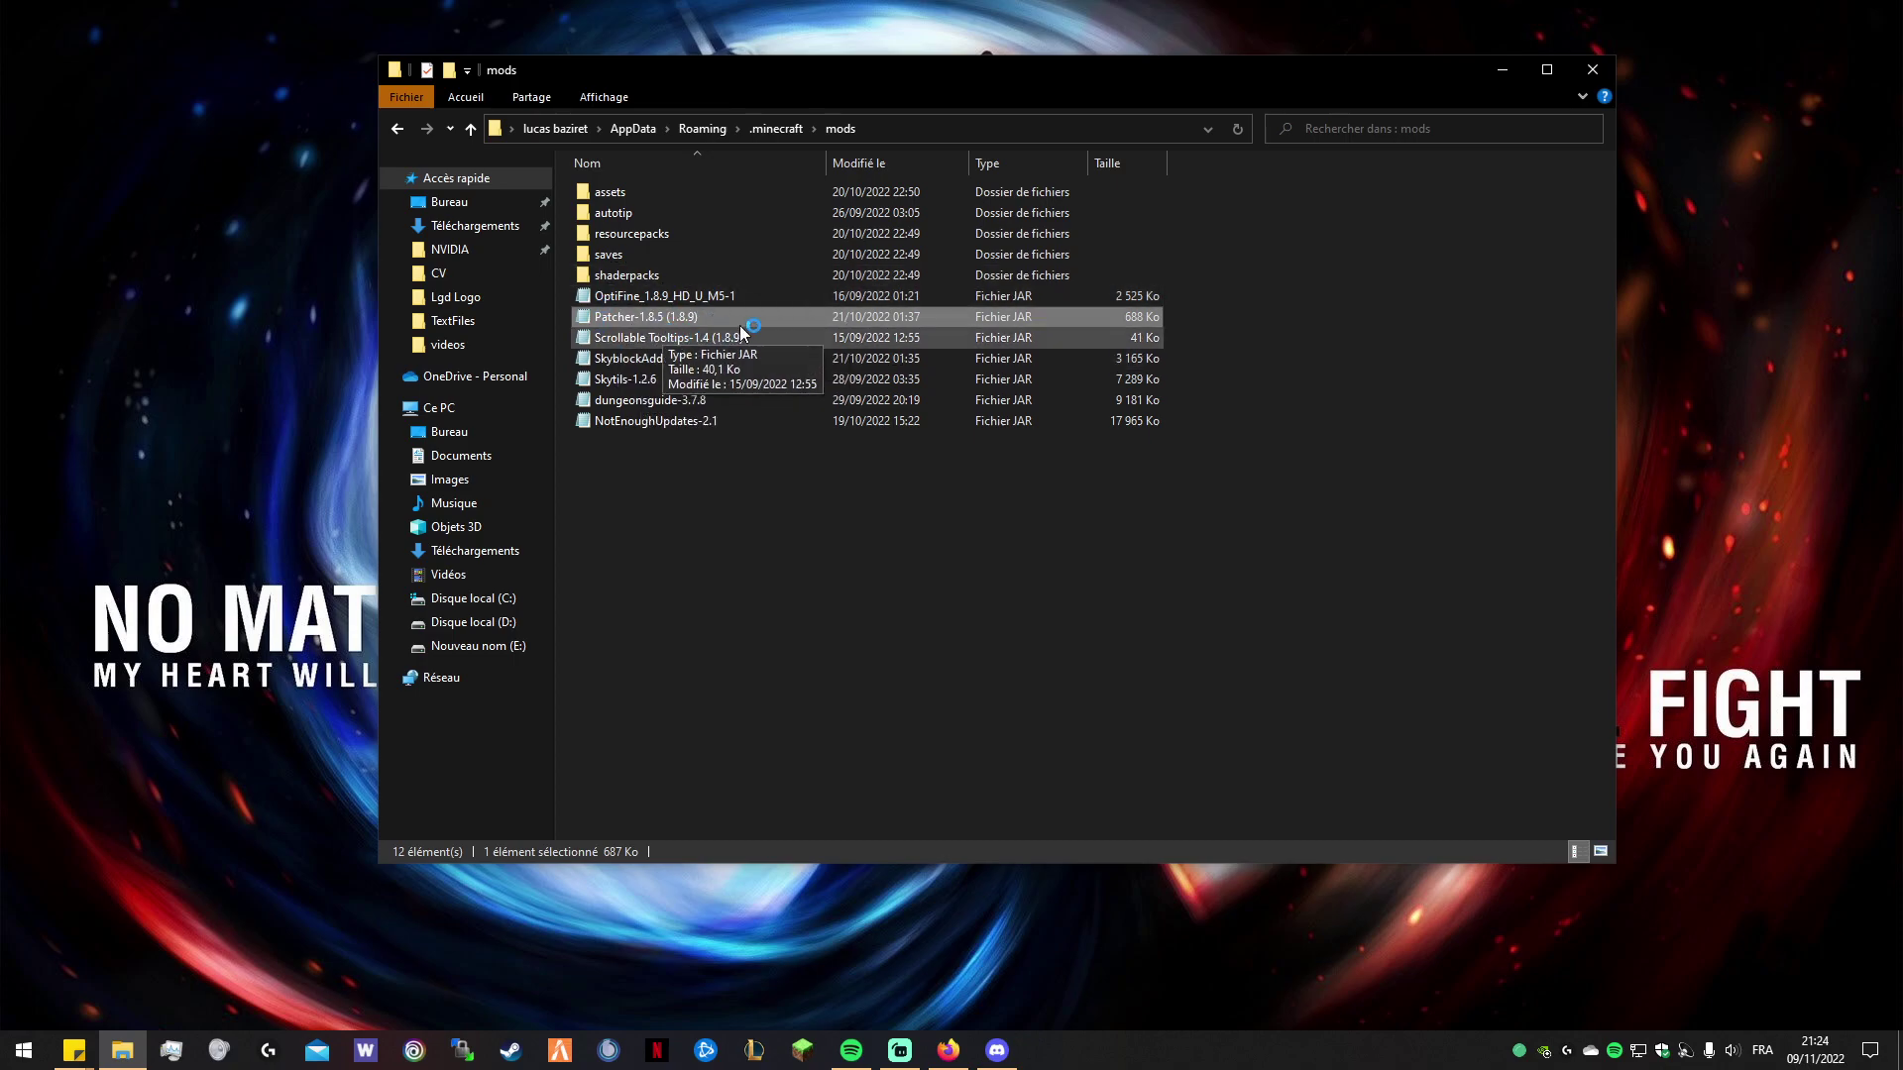
pyautogui.click(699, 299)
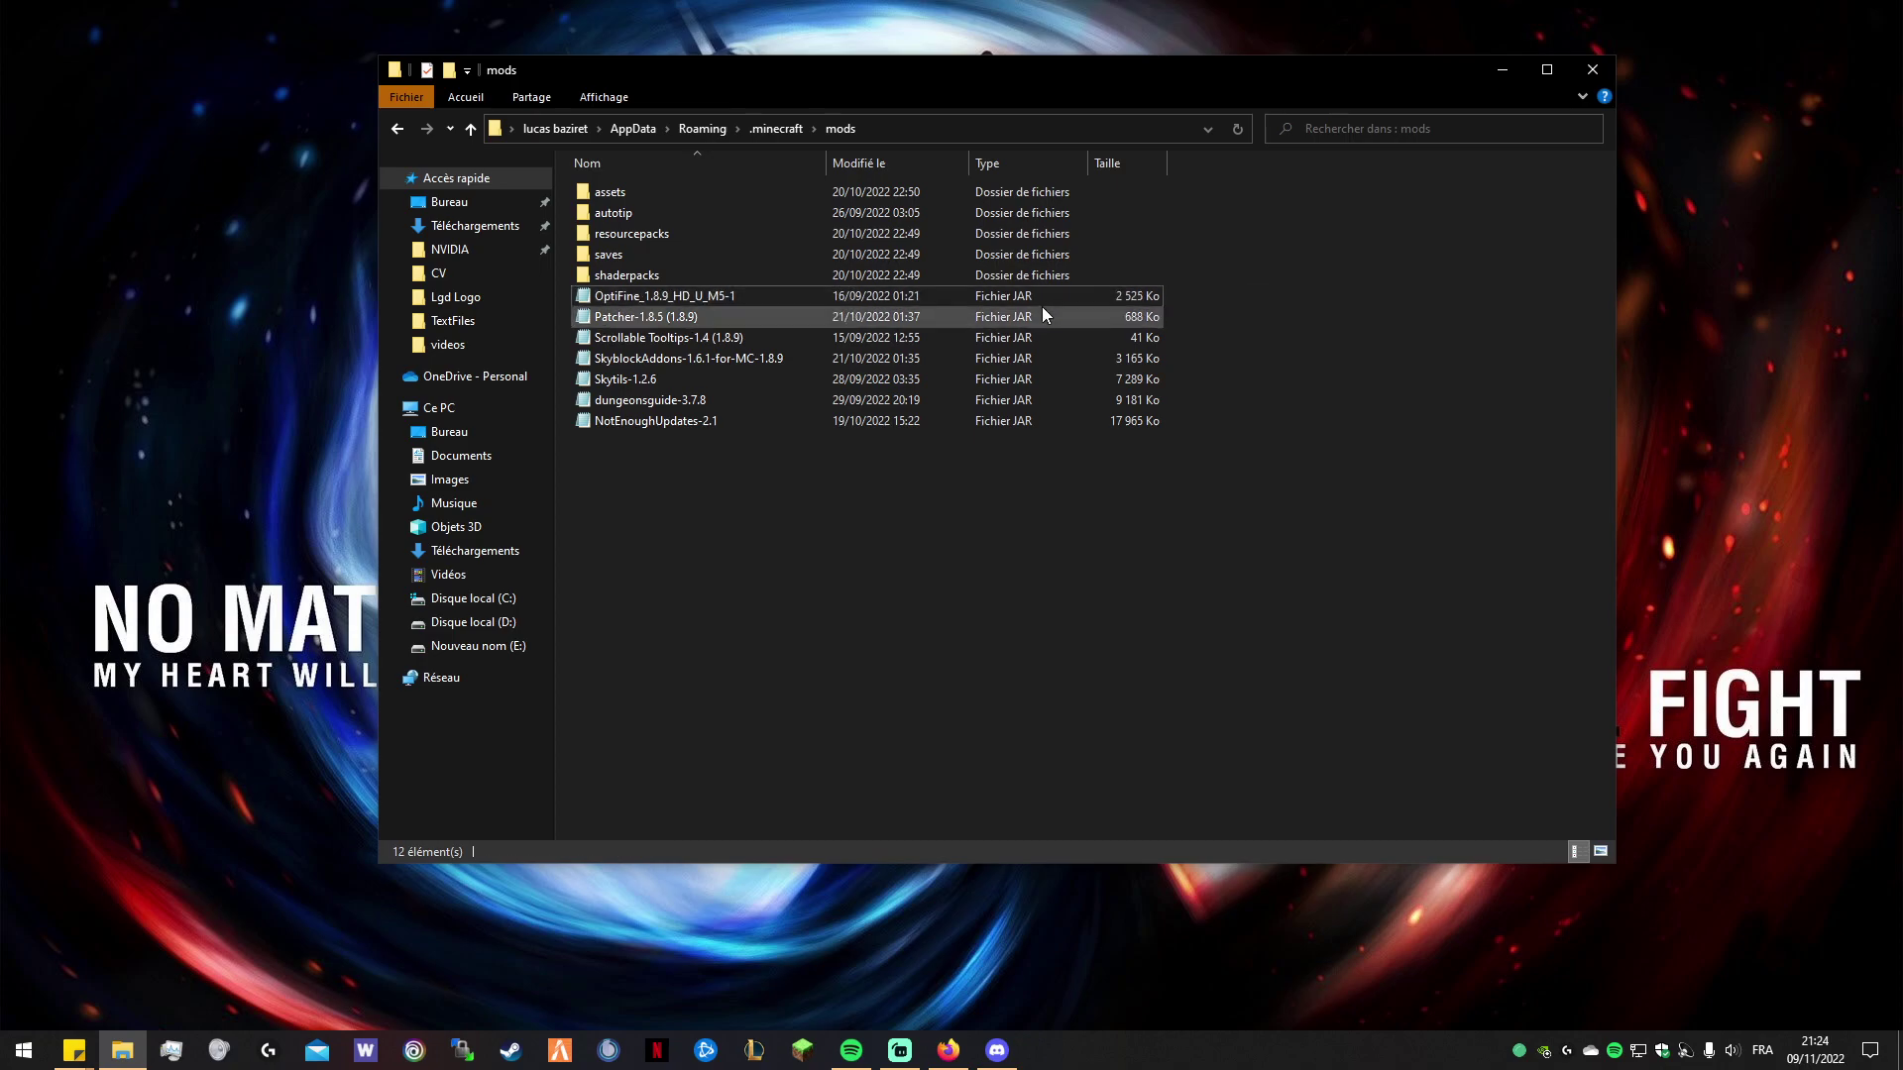
pyautogui.moveTo(721, 312); pyautogui.dragTo(1427, 367)
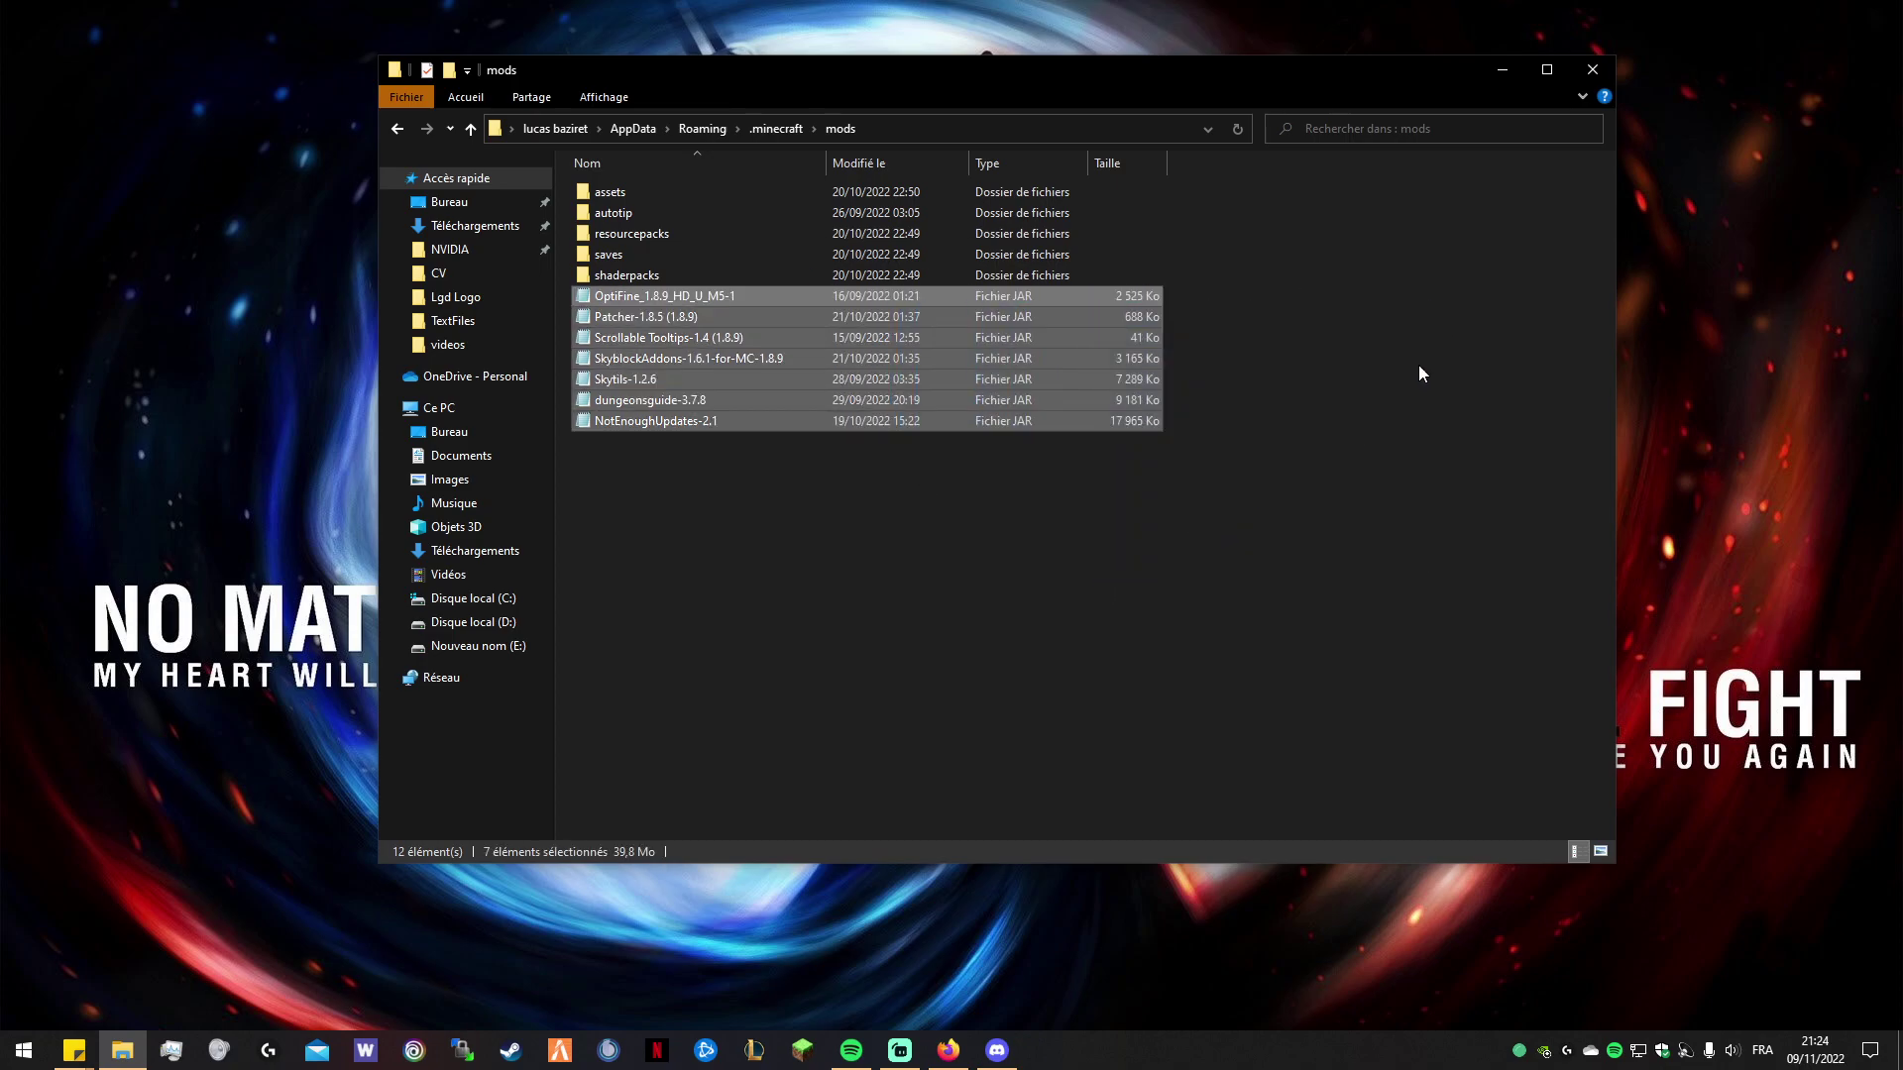
pyautogui.click(1427, 366)
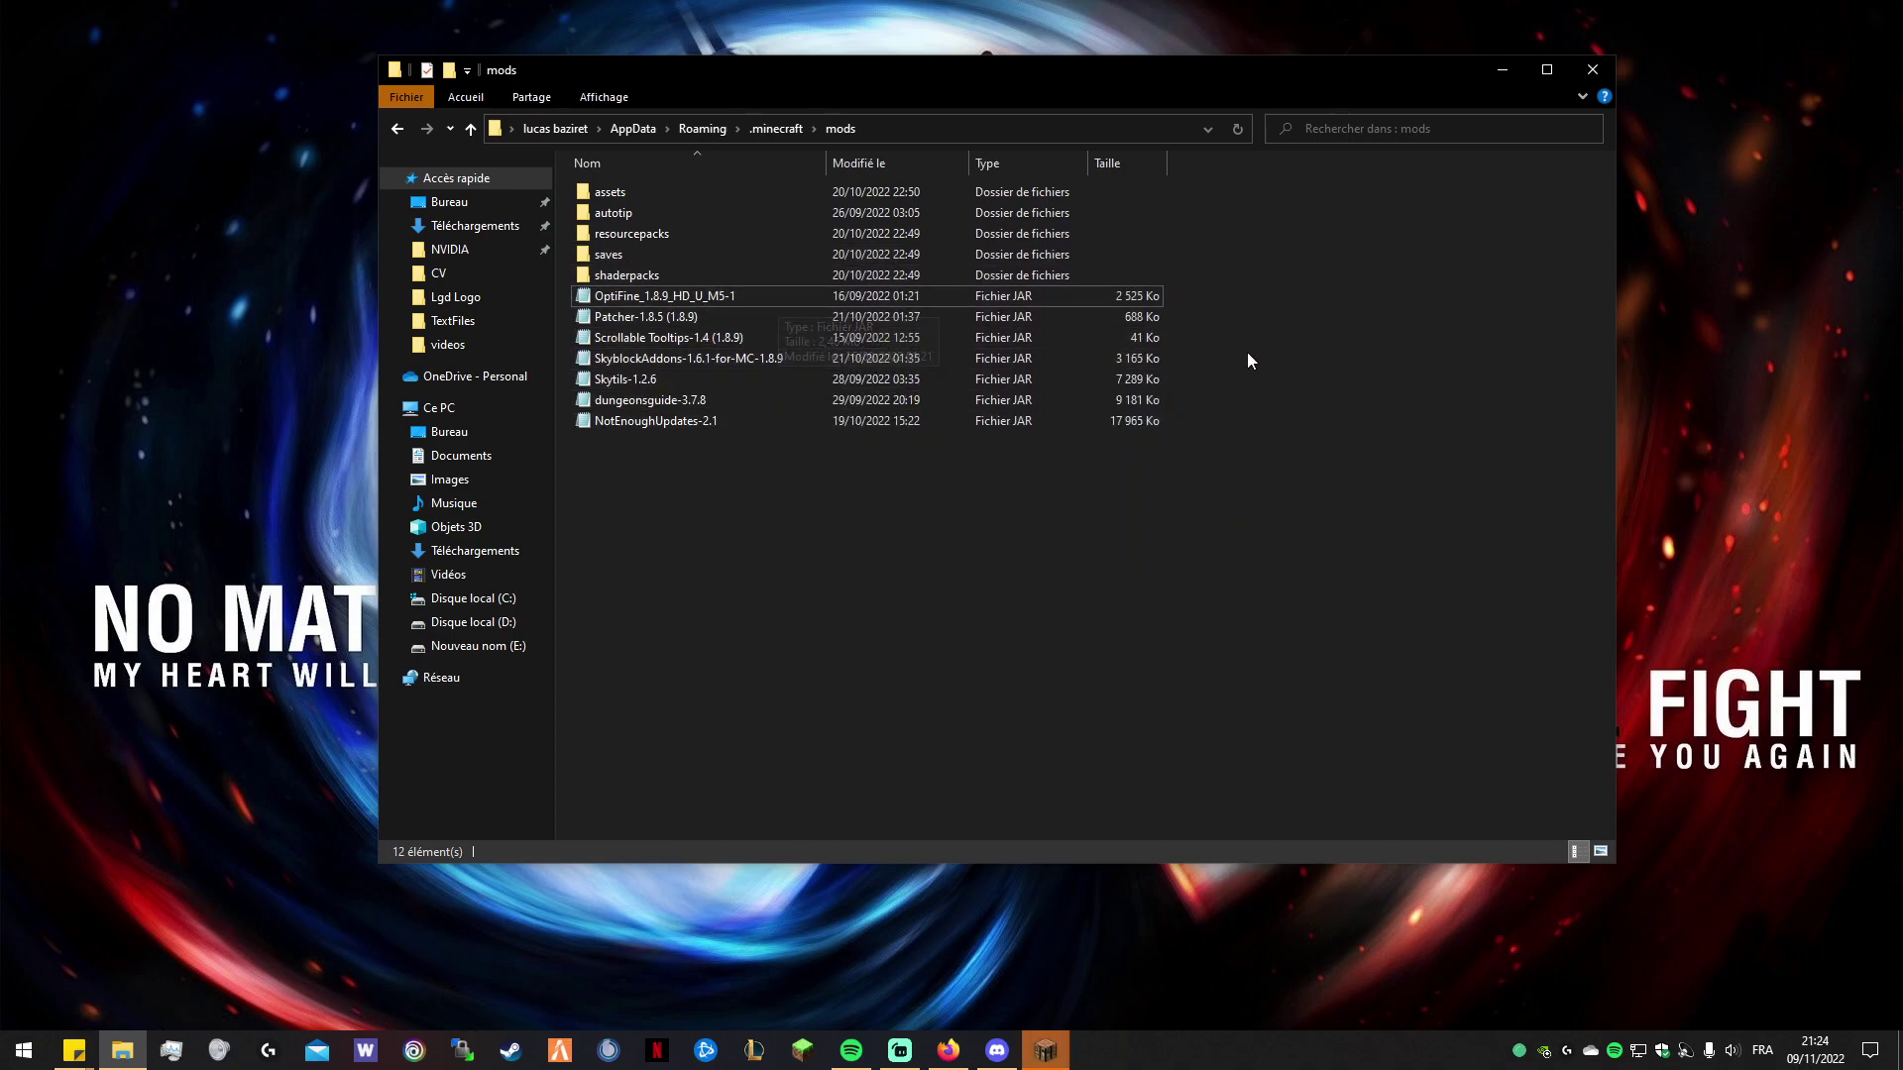
pyautogui.click(1604, 68)
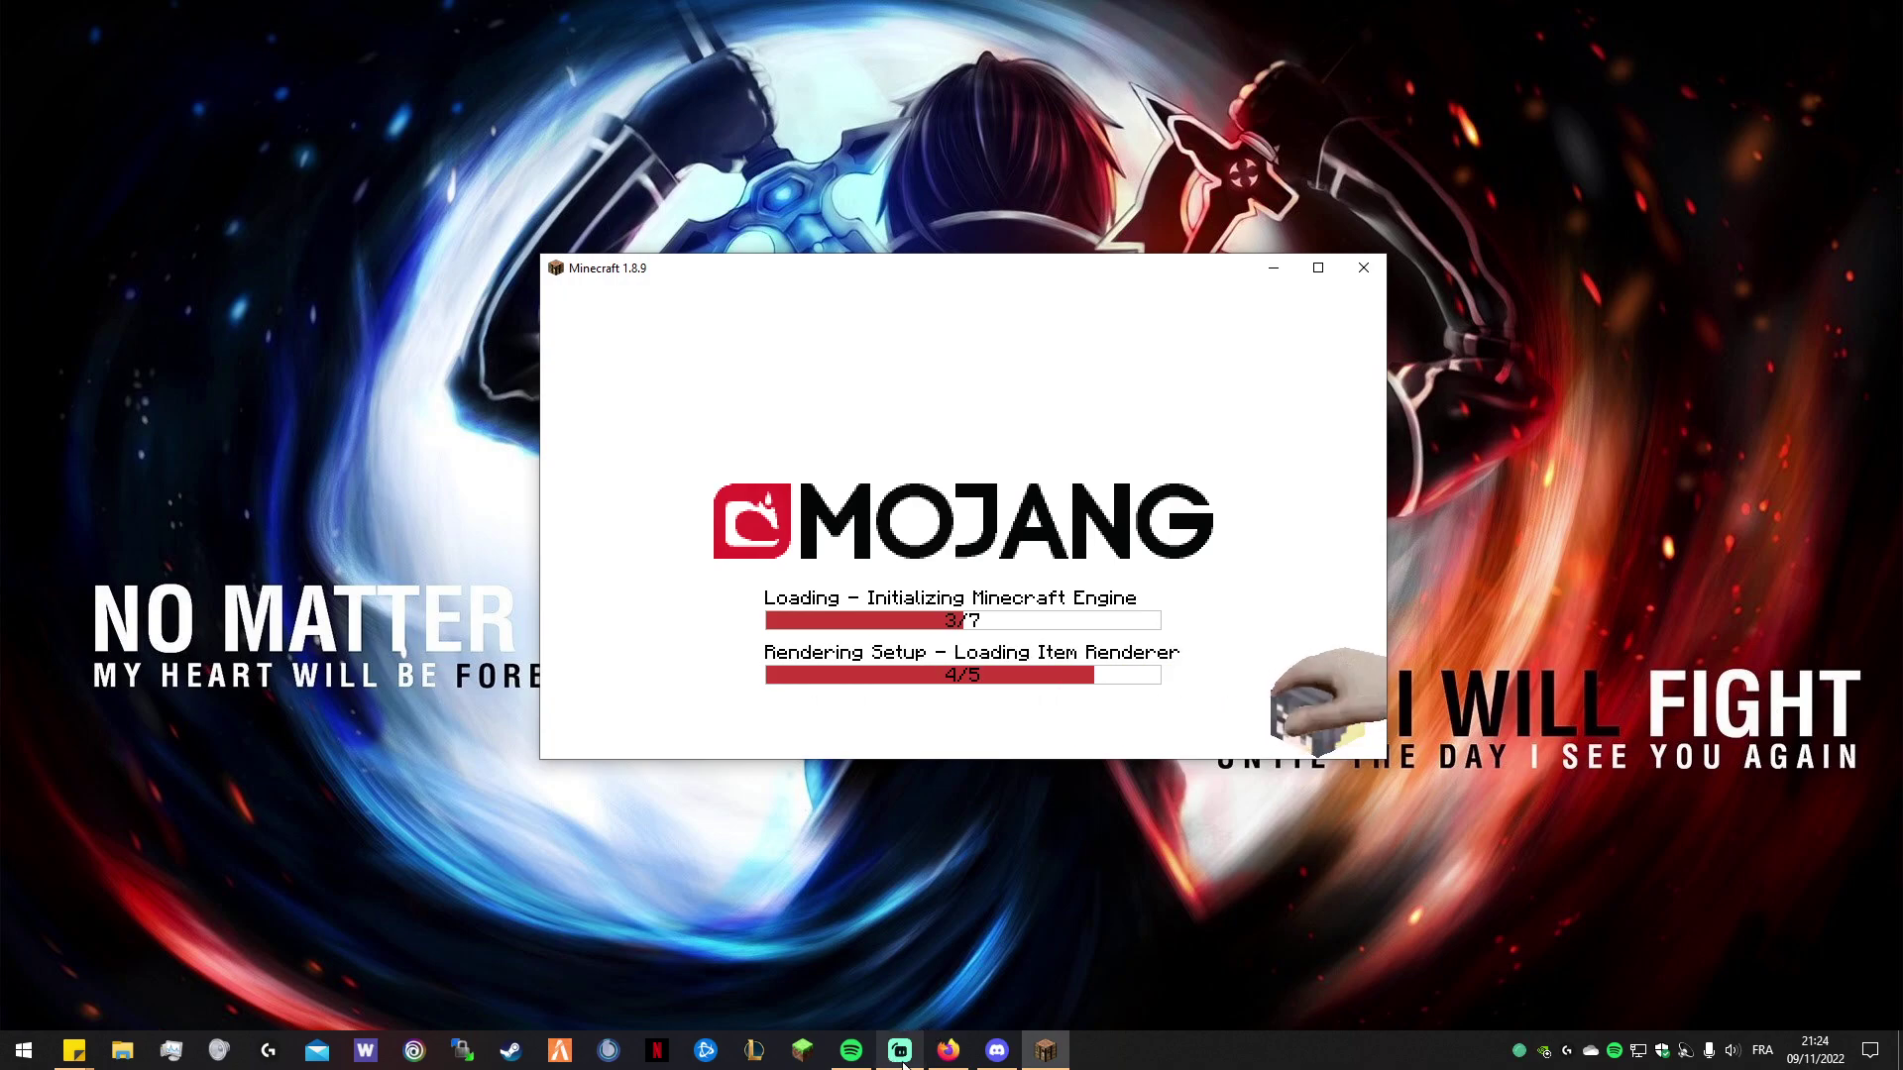
# Switch to Firefox, point out the NotEnoughUpdates download link and close the Hypixel thread tab.
pyautogui.click(952, 1053)
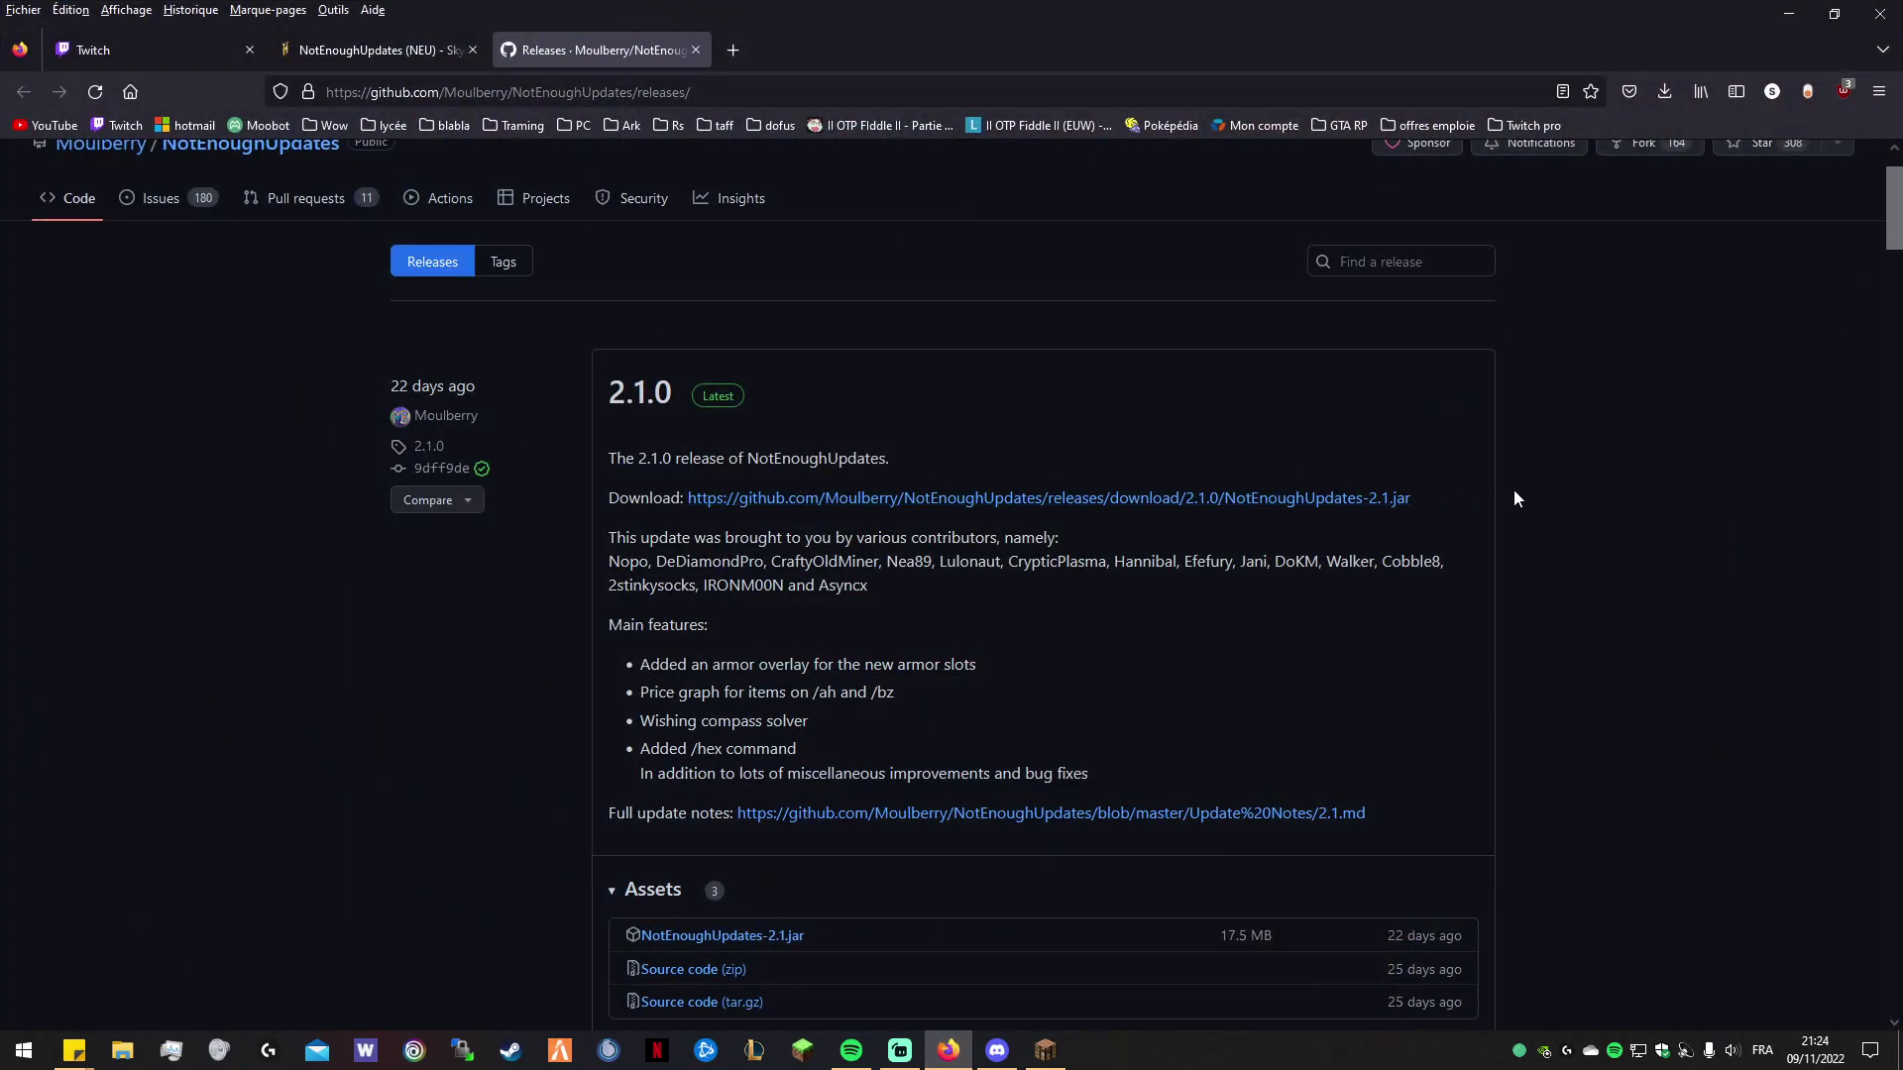
pyautogui.moveTo(1415, 499); pyautogui.dragTo(688, 514)
pyautogui.click(1140, 420)
pyautogui.click(391, 50)
pyautogui.click(471, 49)
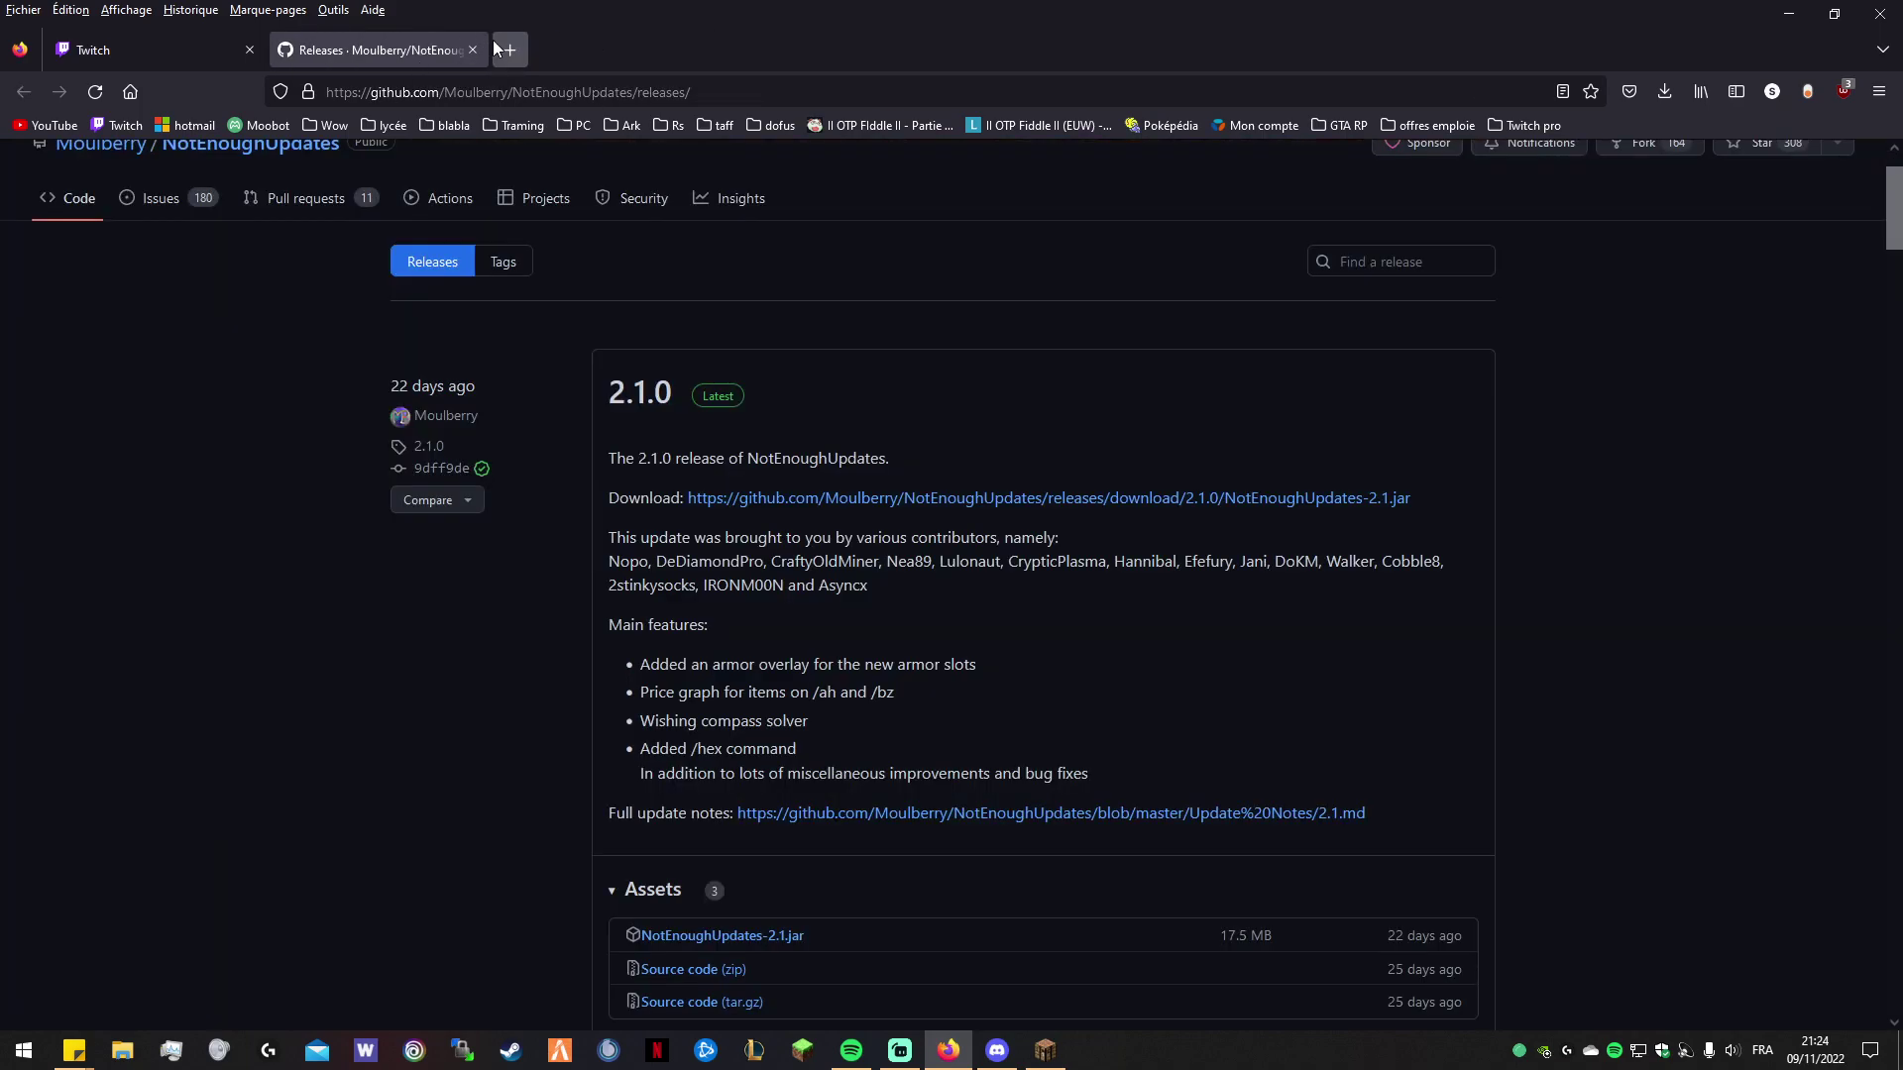
# Search Google for "dongeon guide" in a new tab and open the Dungeons Guide GitHub repository.
pyautogui.hotkey('ctrl', 't')
pyautogui.write('dong')
pyautogui.write('oeon')
pyautogui.write(' g')
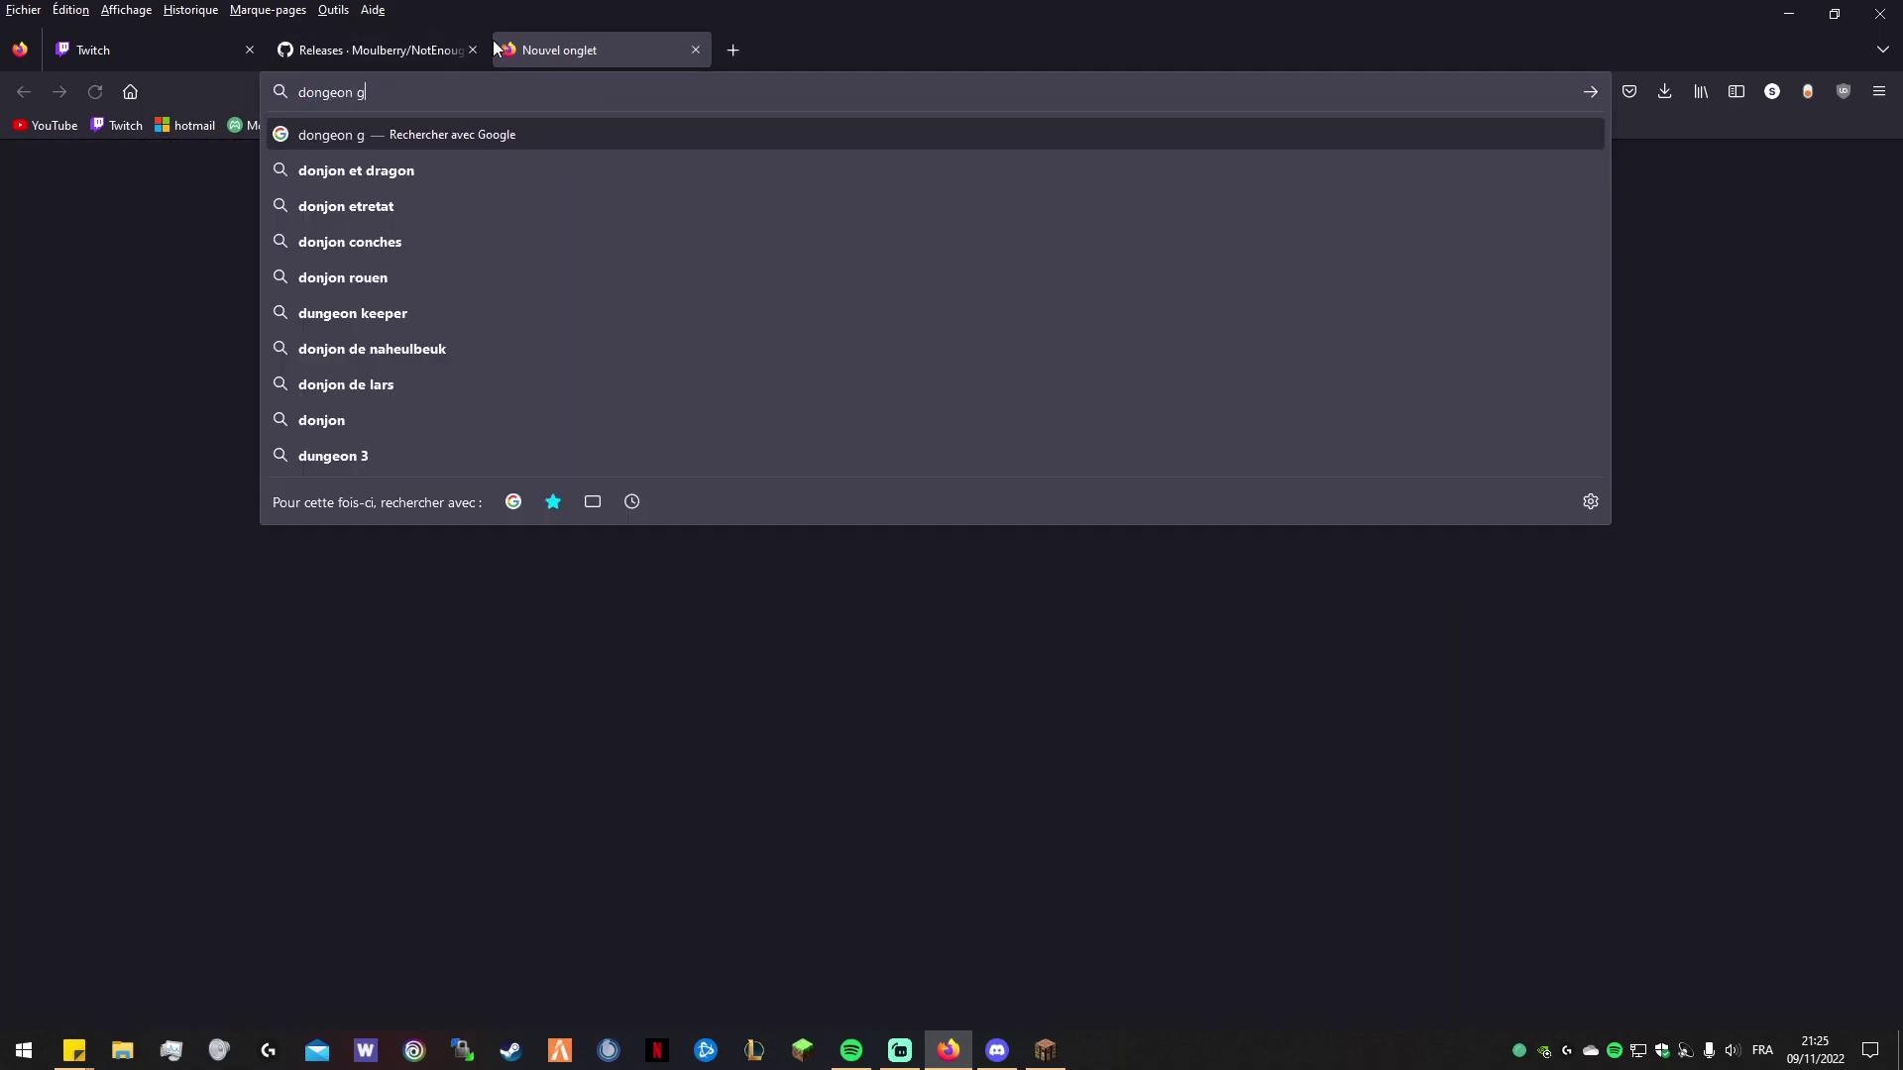
pyautogui.write('uide')
pyautogui.press('Return')
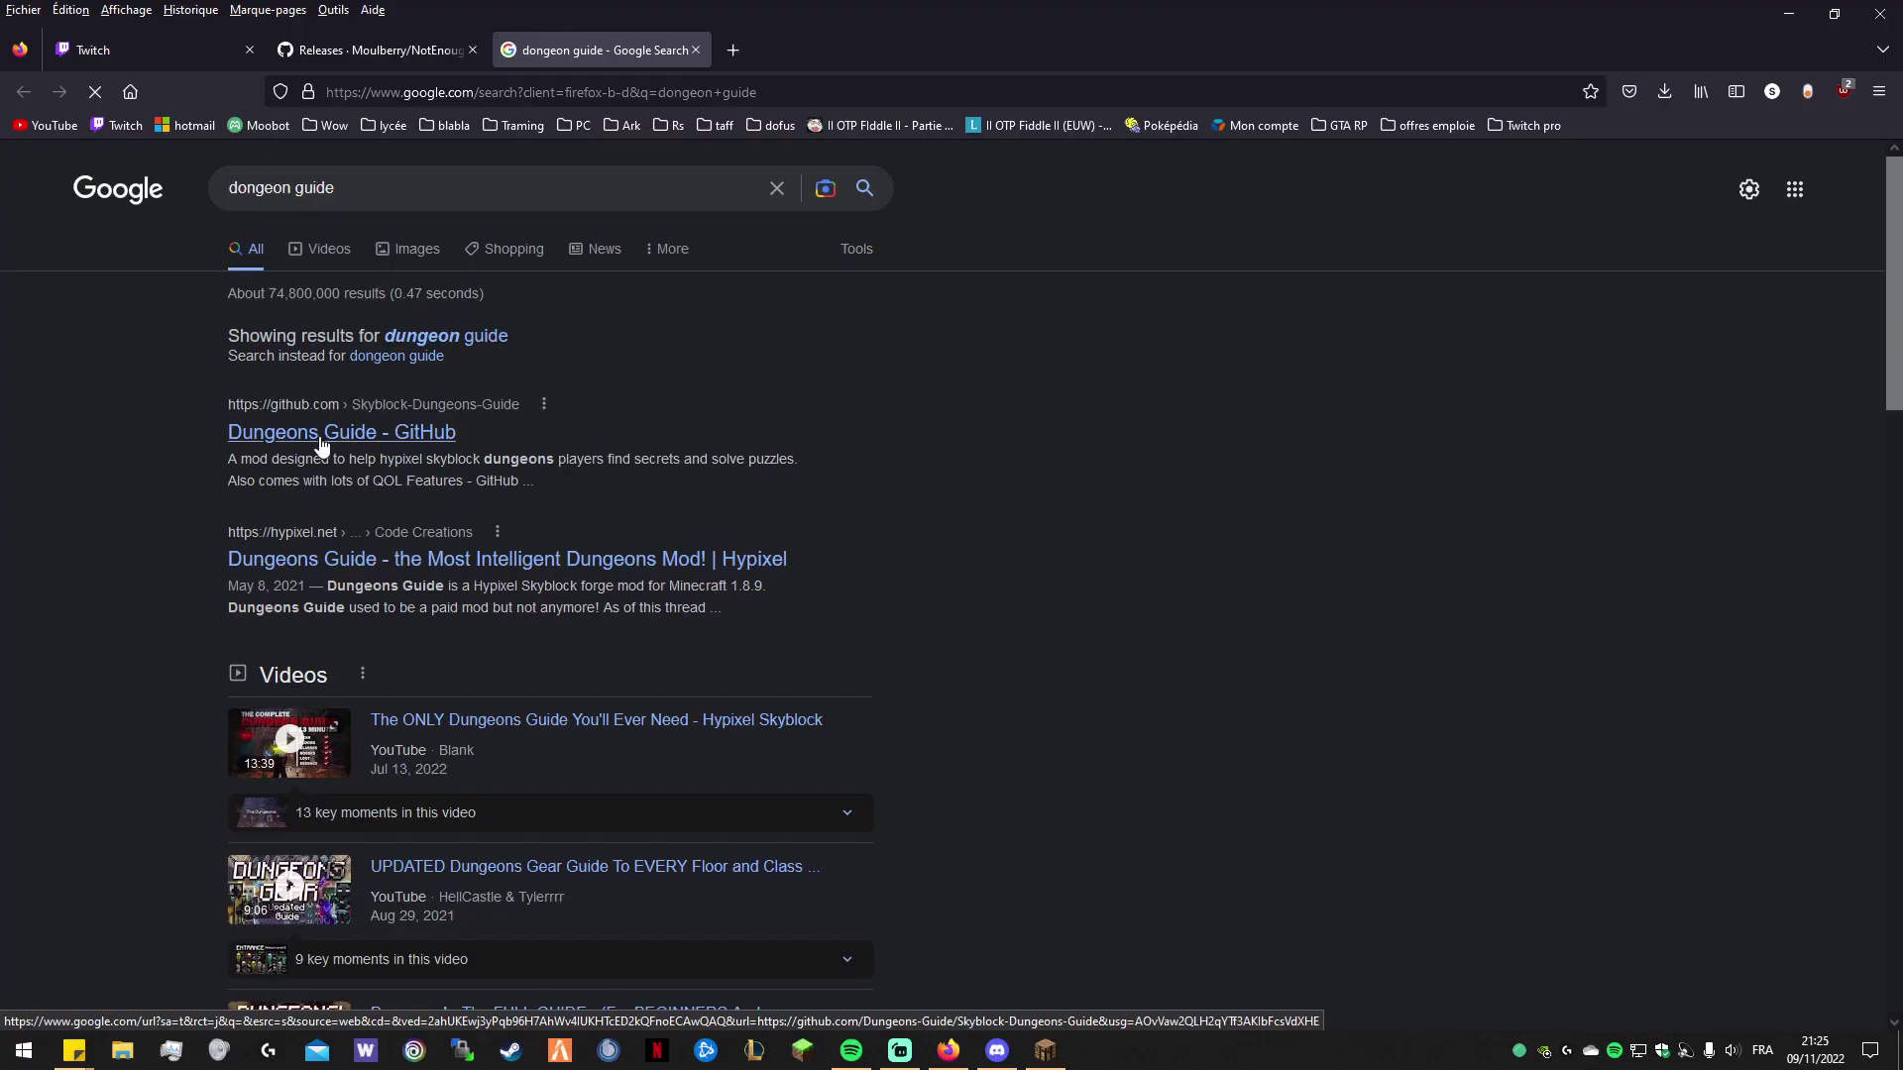
pyautogui.click(436, 433)
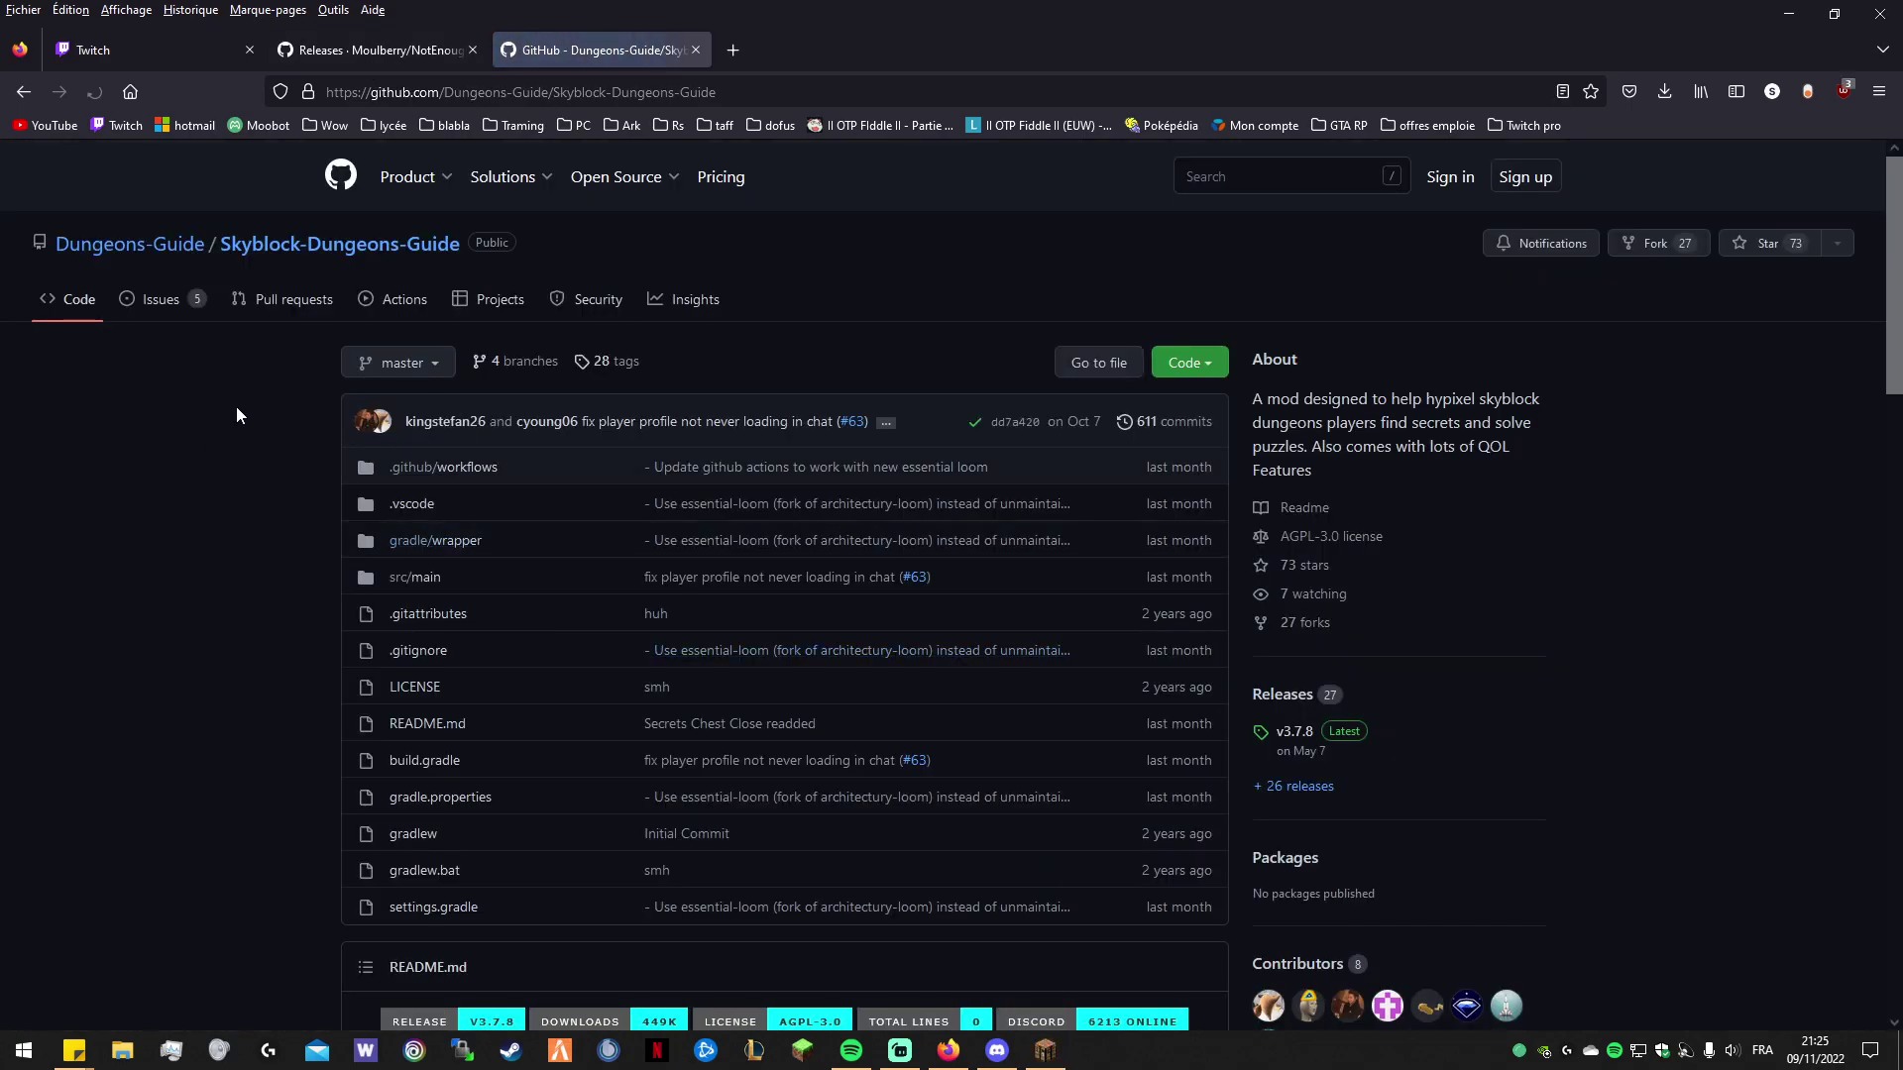
# Look over the Skyblock-Dungeons-Guide repository page and open its list of releases.
pyautogui.scroll(-4, 242, 407)
pyautogui.scroll(-2, 276, 479)
pyautogui.scroll(6, 317, 465)
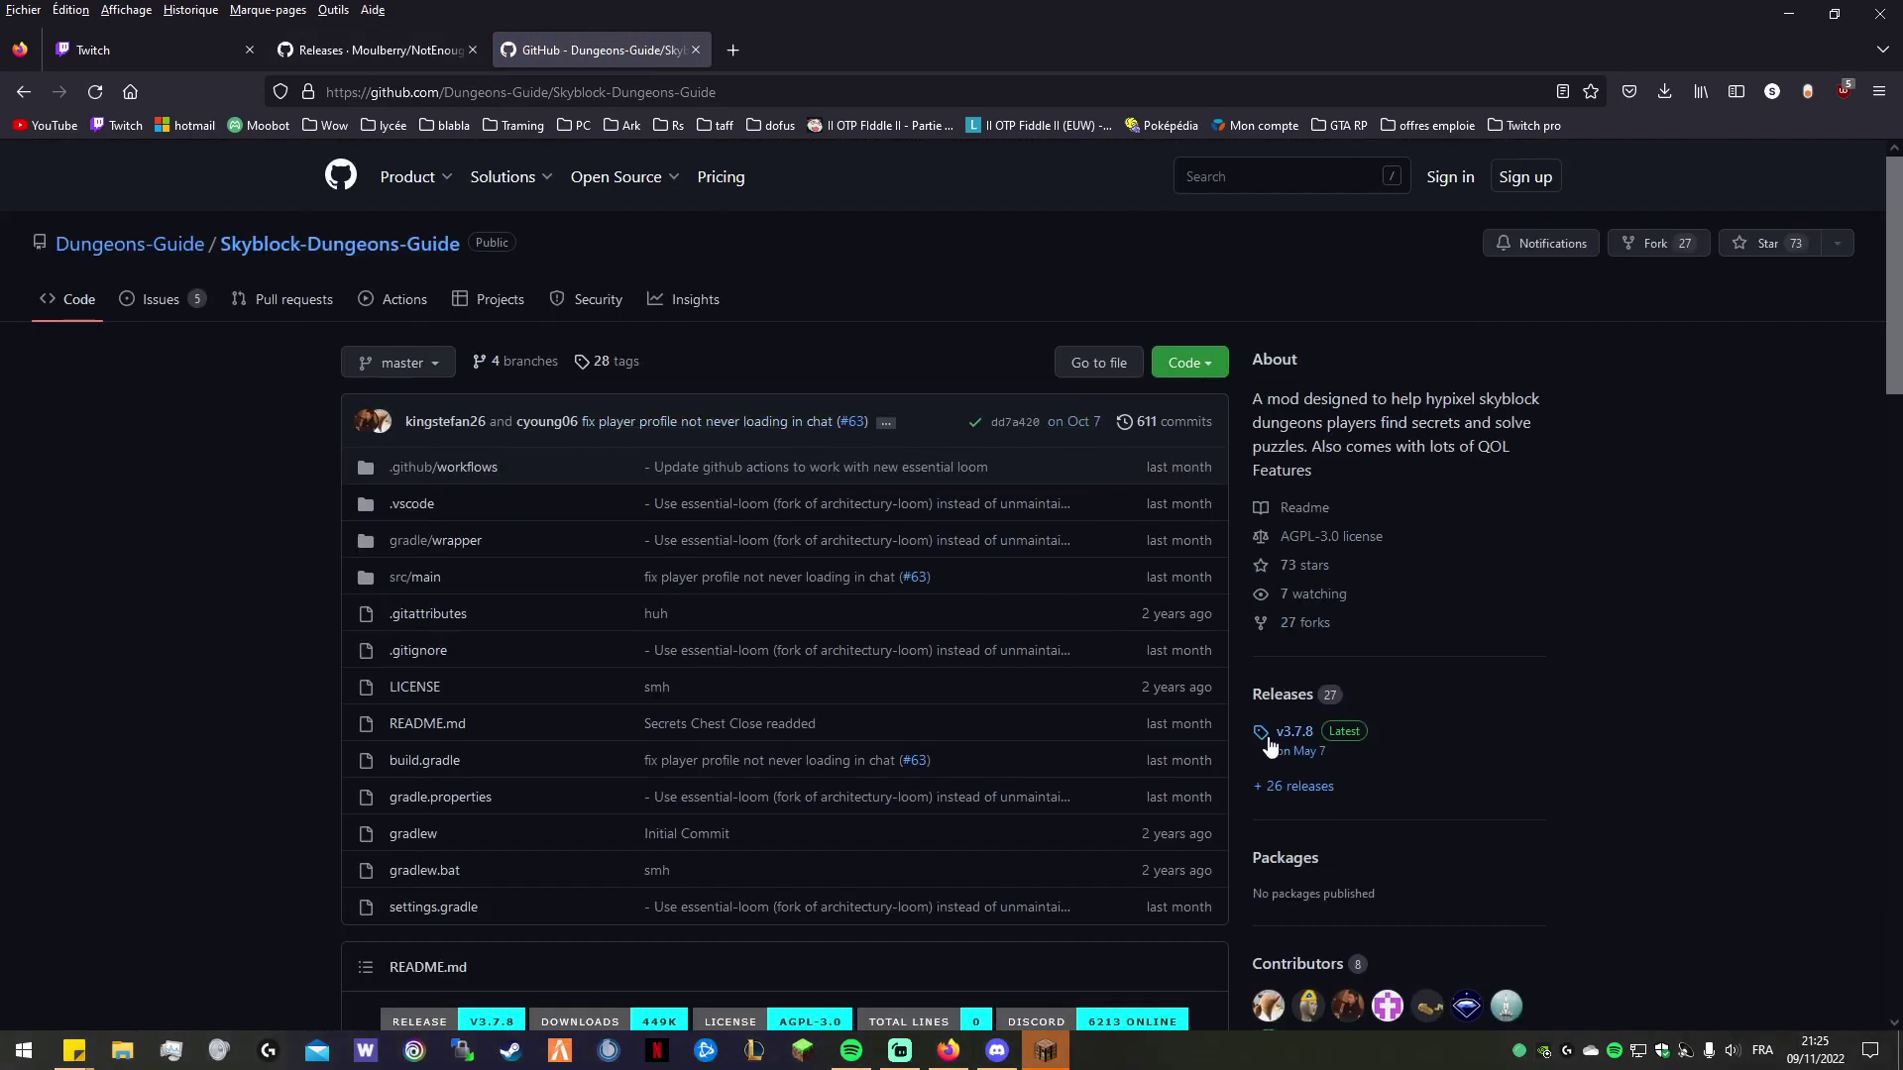
pyautogui.click(1293, 706)
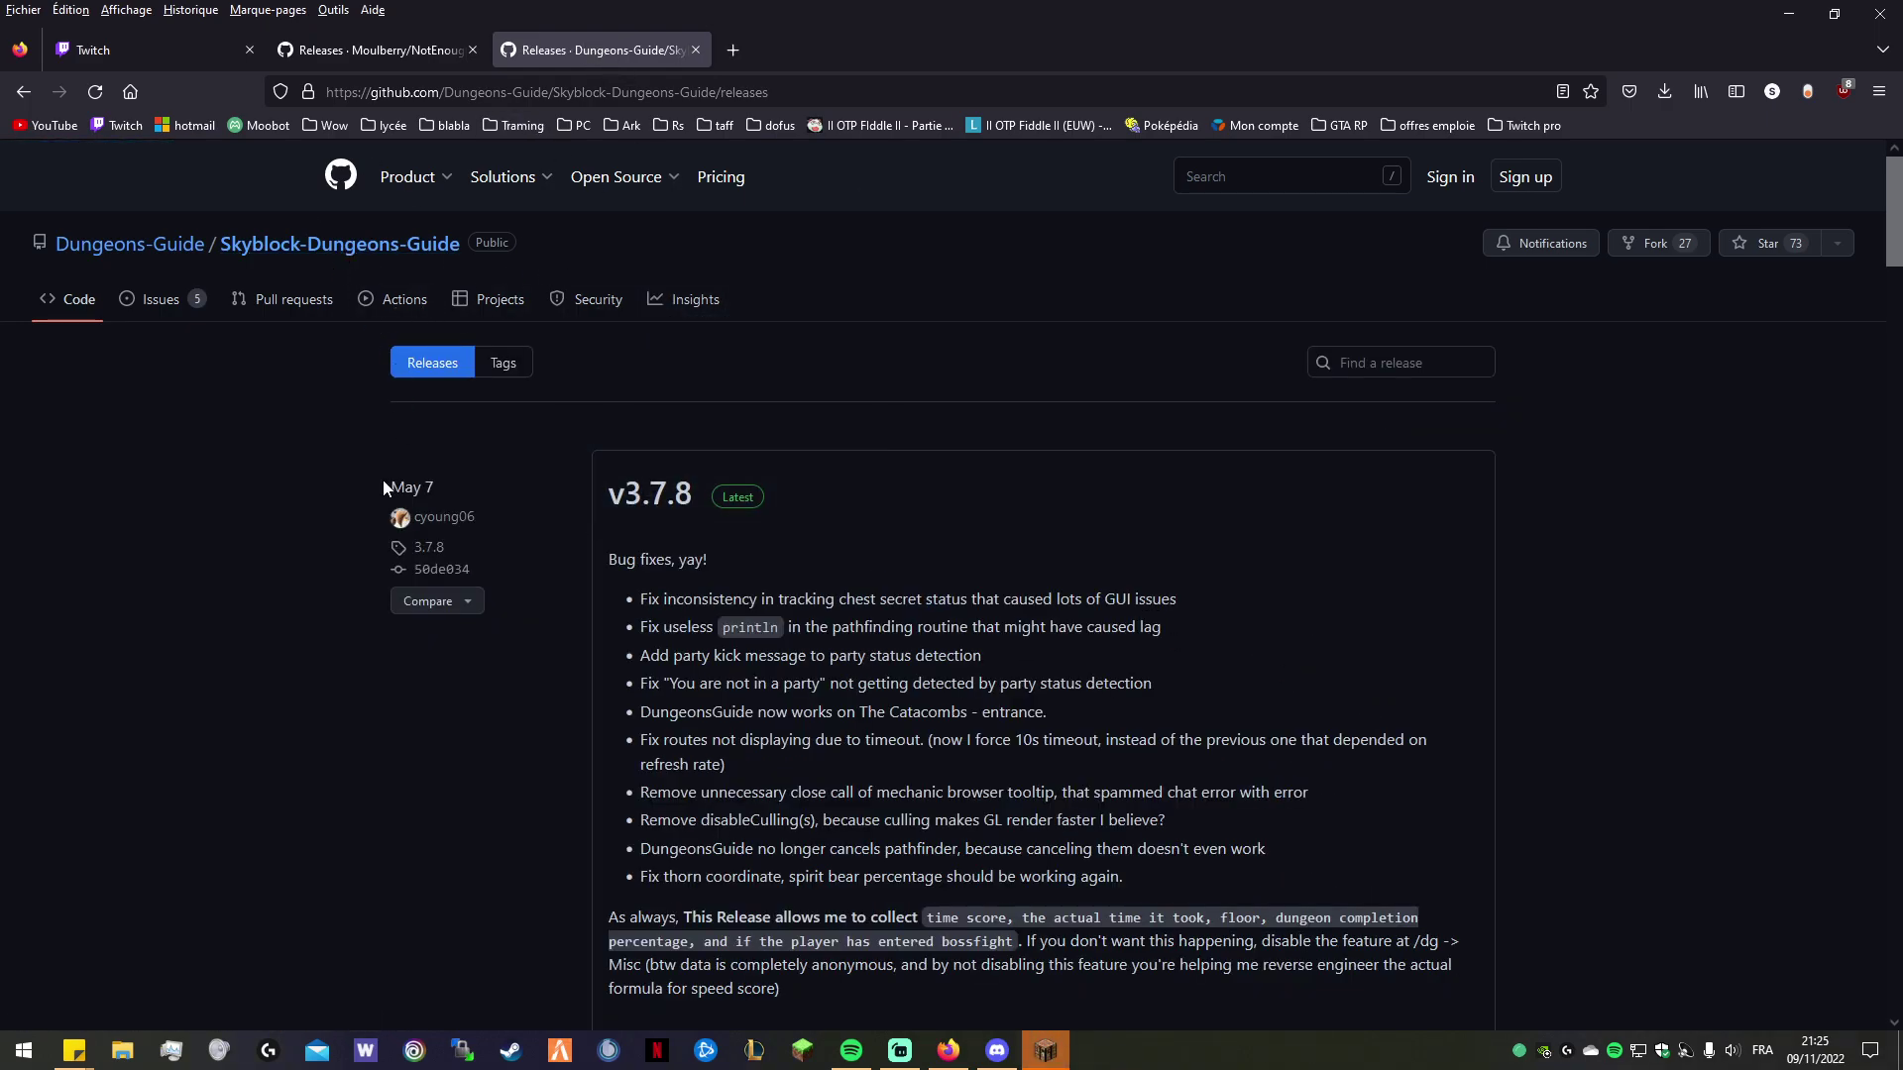
# Point out the dungeonsguide-3.7.8.jar download among the assets of the latest release and return to the start of the page.
pyautogui.scroll(-5, 882, 535)
pyautogui.scroll(3, 843, 446)
pyautogui.scroll(-5, 787, 503)
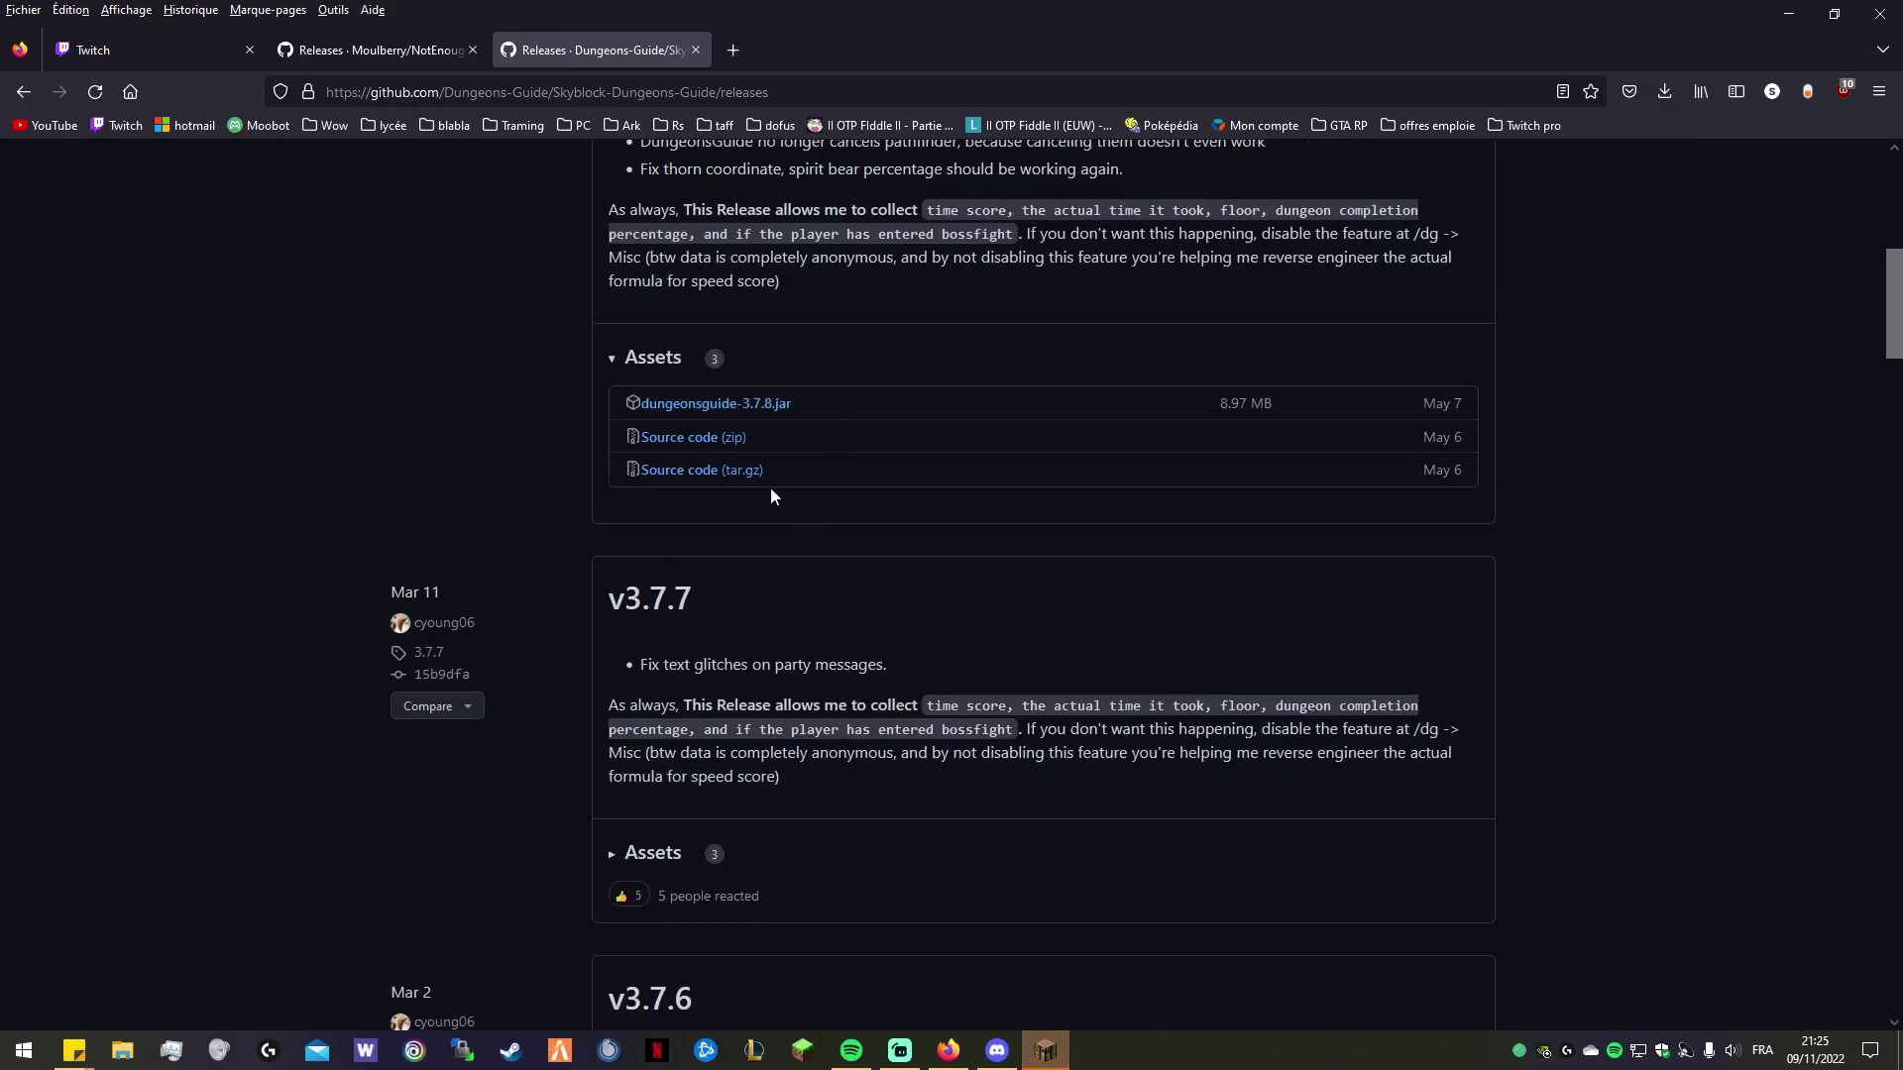
pyautogui.moveTo(854, 412); pyautogui.dragTo(593, 421)
pyautogui.scroll(6, 1005, 446)
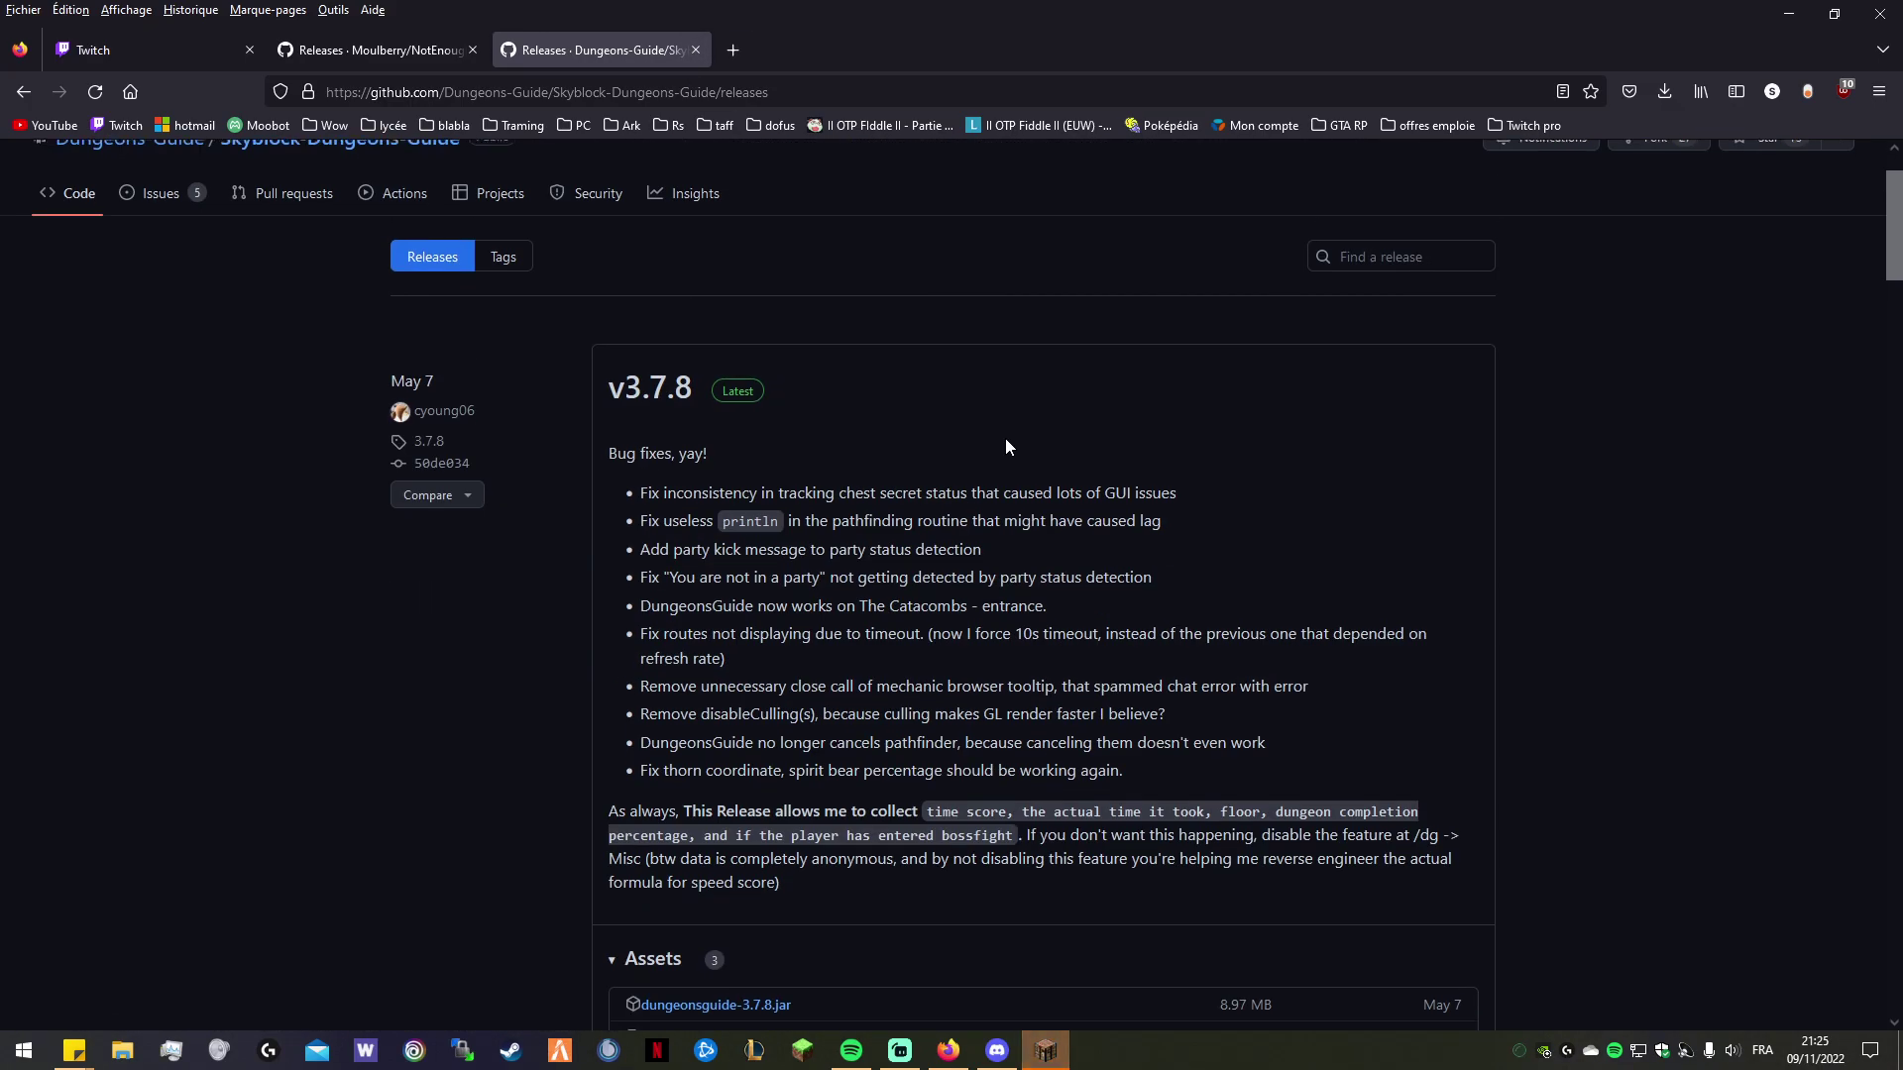
pyautogui.scroll(2, 1005, 446)
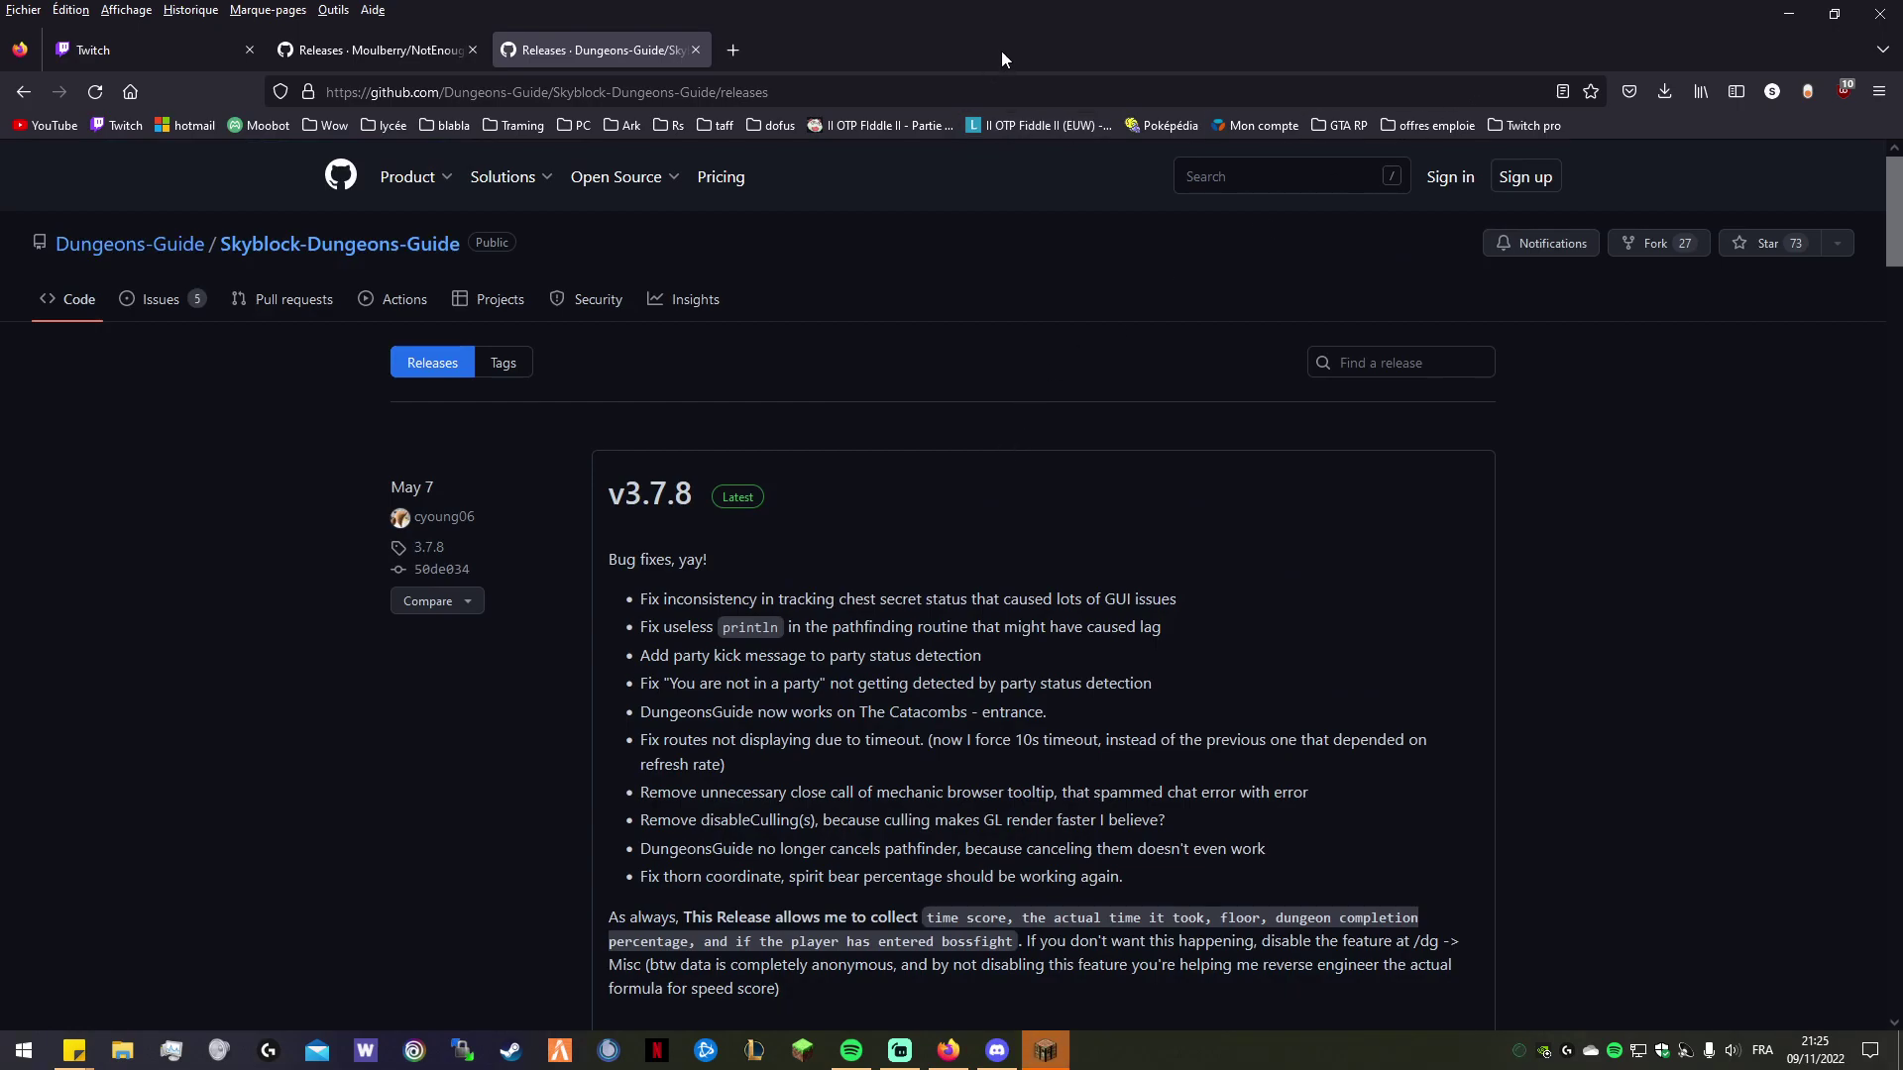